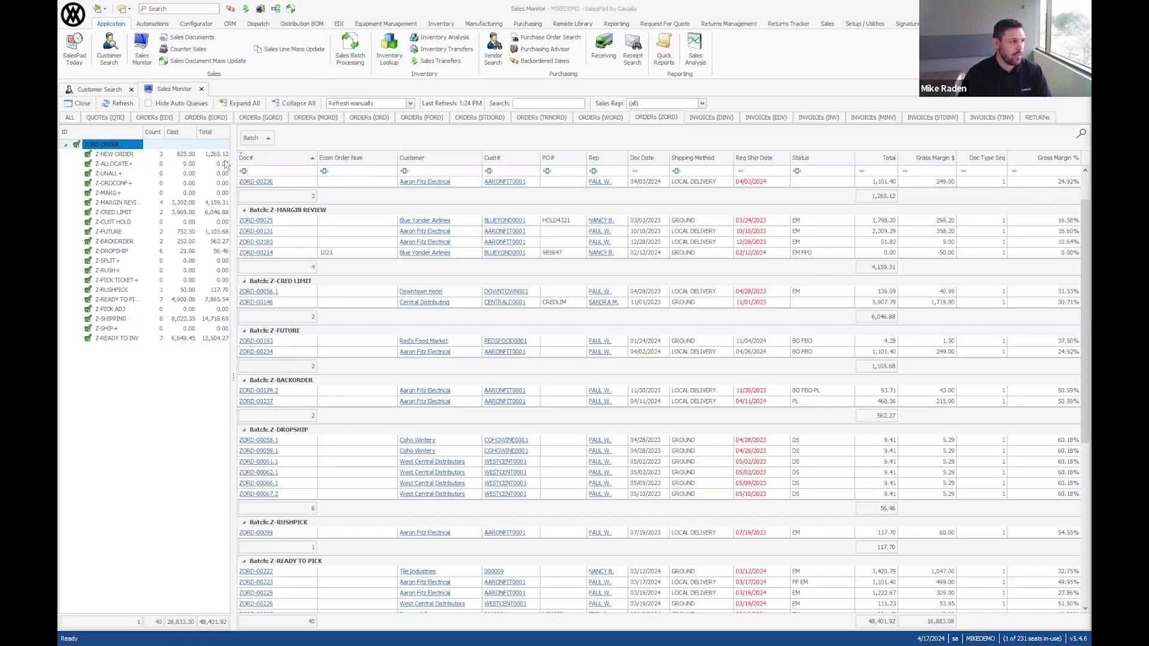
- Find the customer Aaron Fitz Electrical, start a new ZORD order for it and add item MBAM1 as a line
click(106, 90)
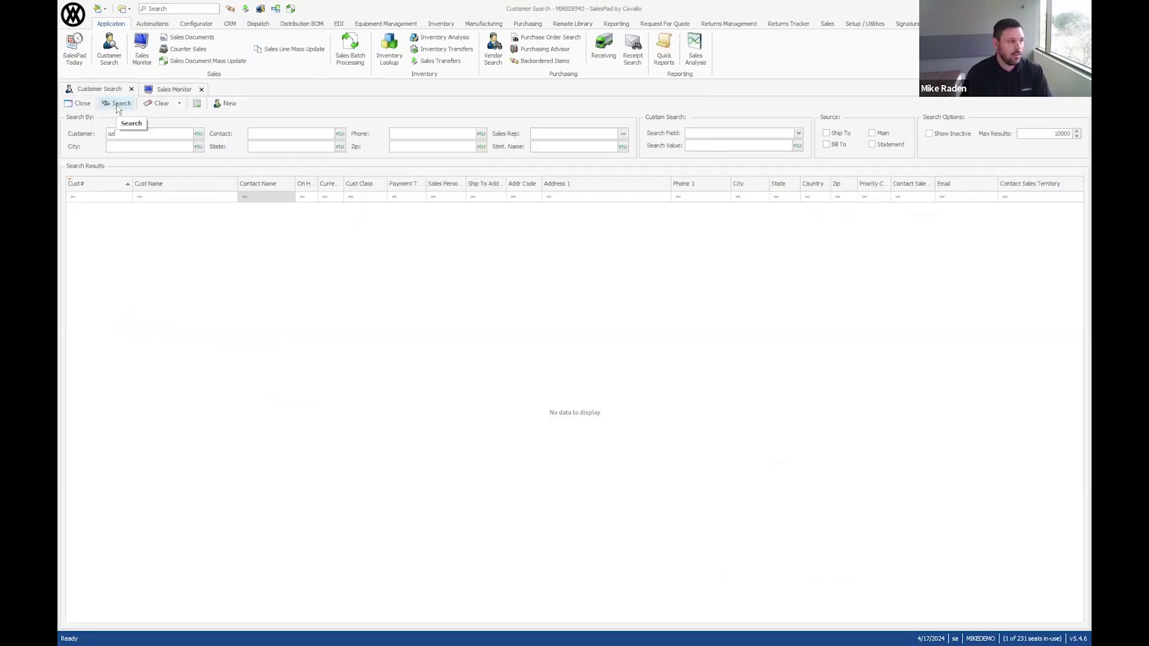
click(117, 103)
click(89, 229)
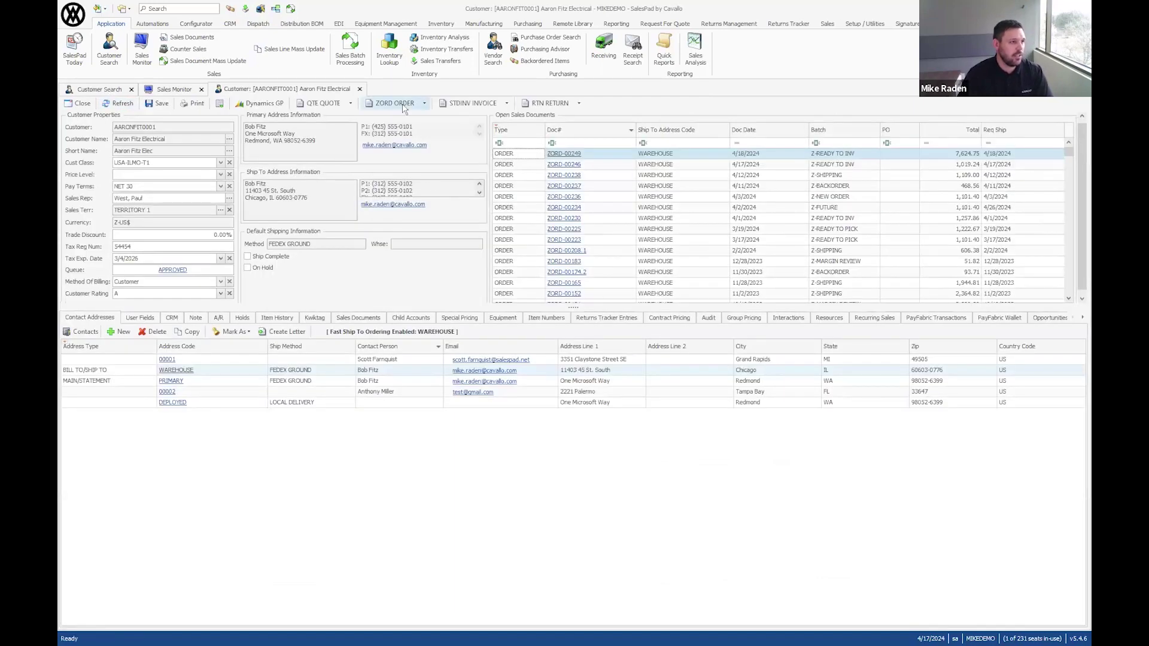
click(392, 103)
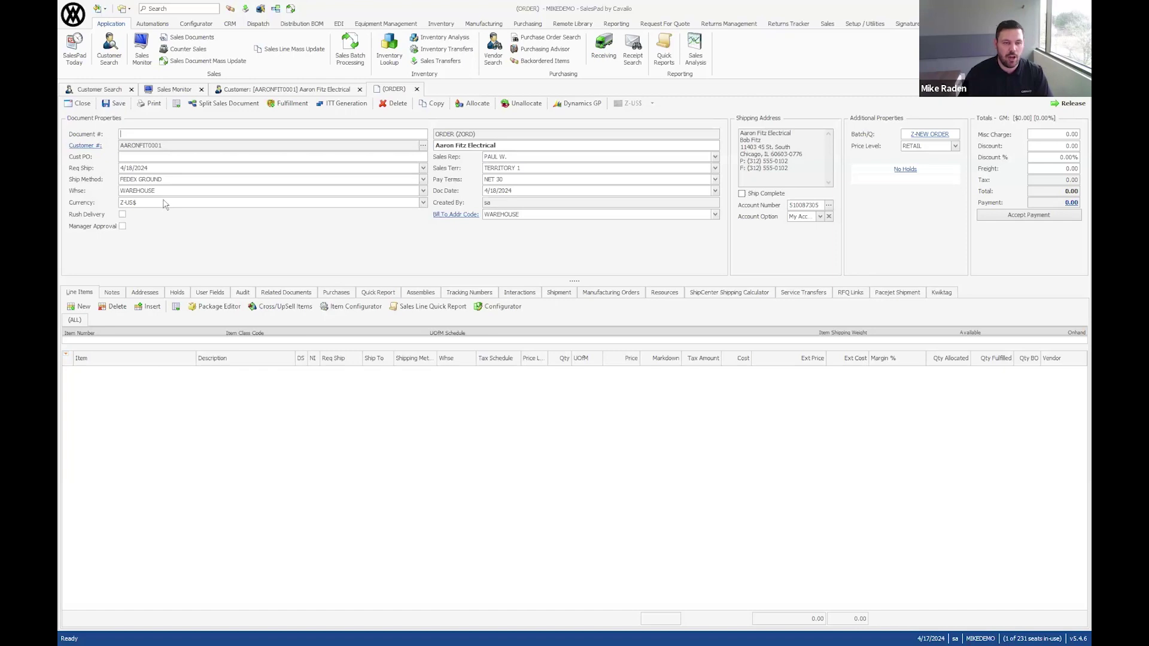
click(78, 307)
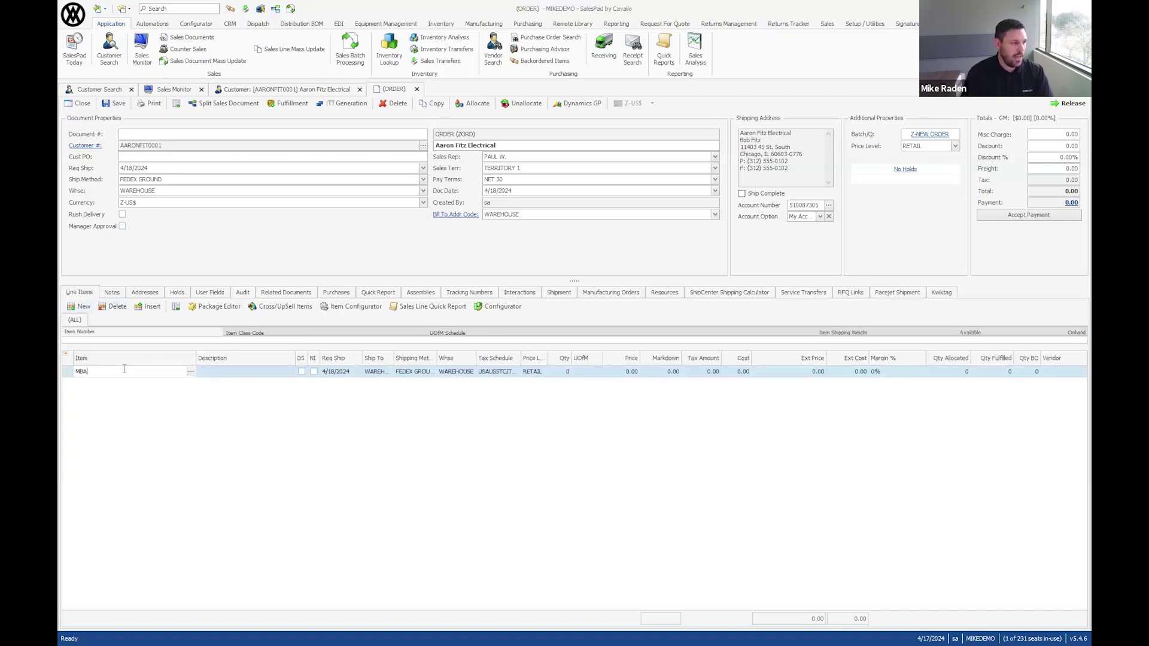
key(Tab)
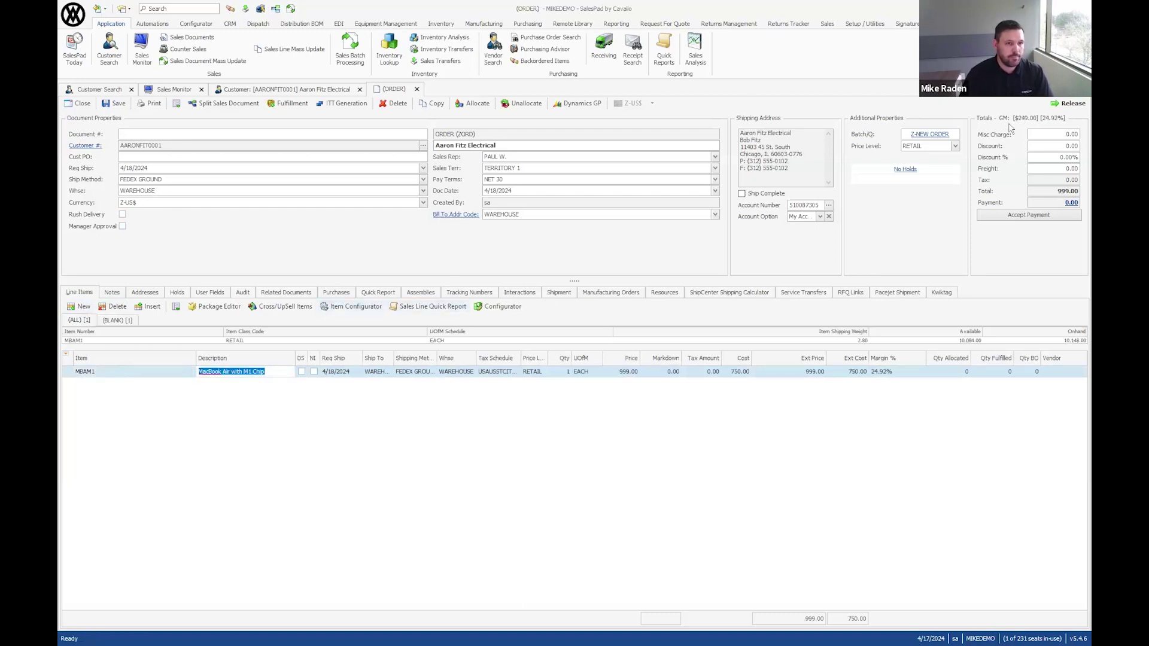
- Save and release the new order, then close its picking ticket preview and the queue summary
click(1068, 106)
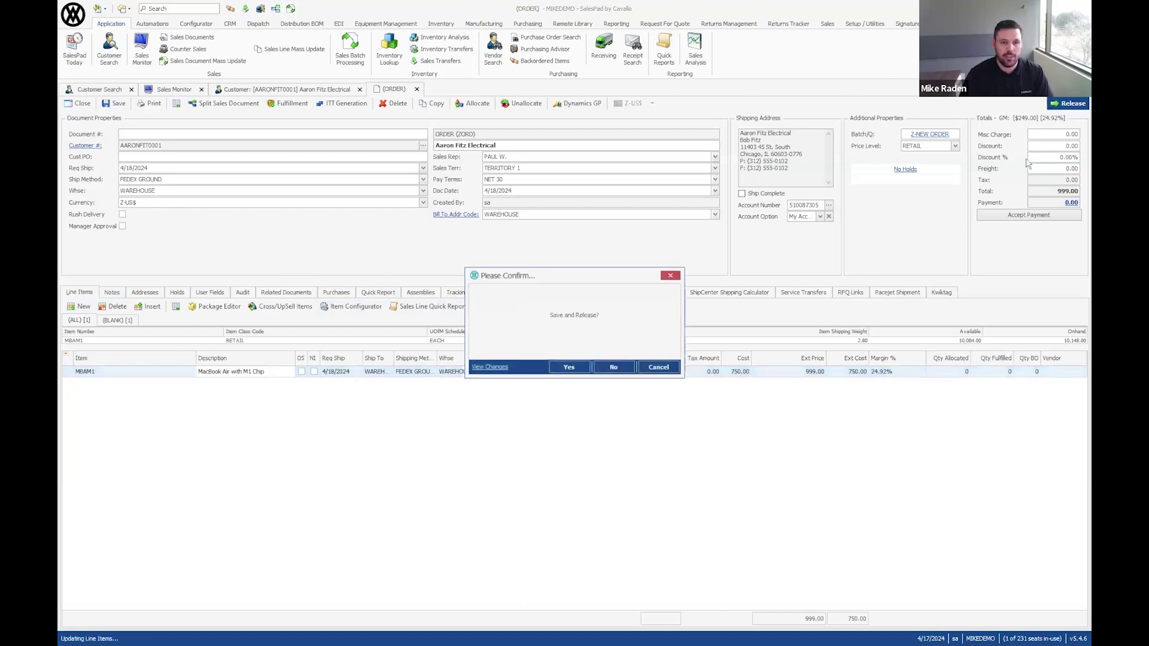
click(568, 367)
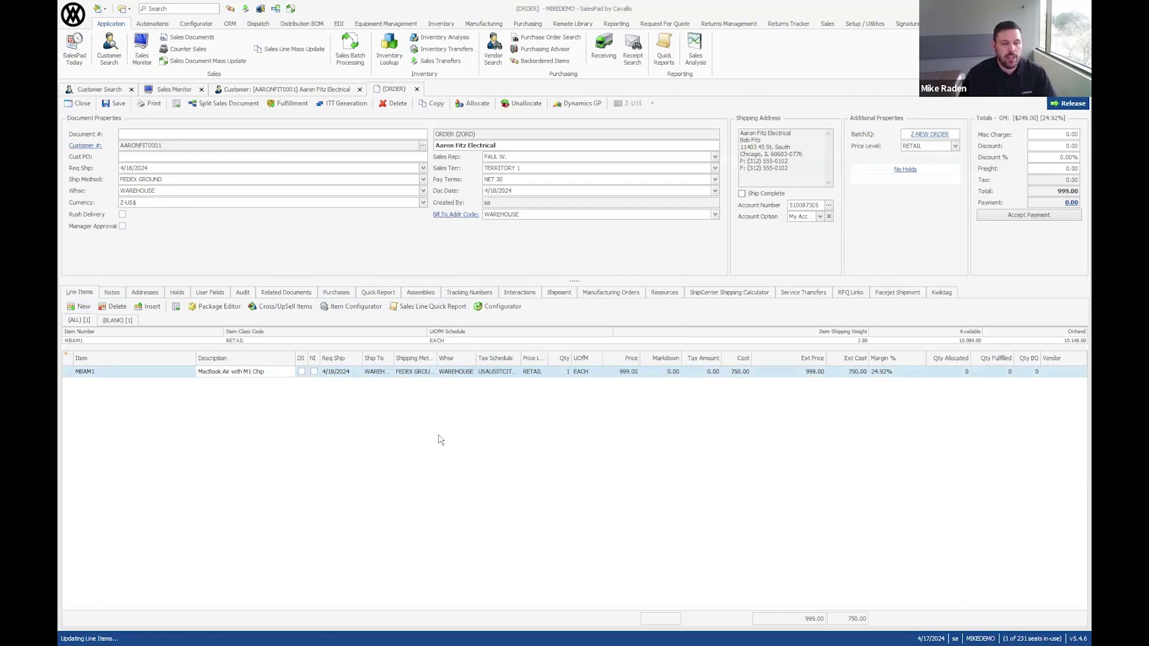
key(Return)
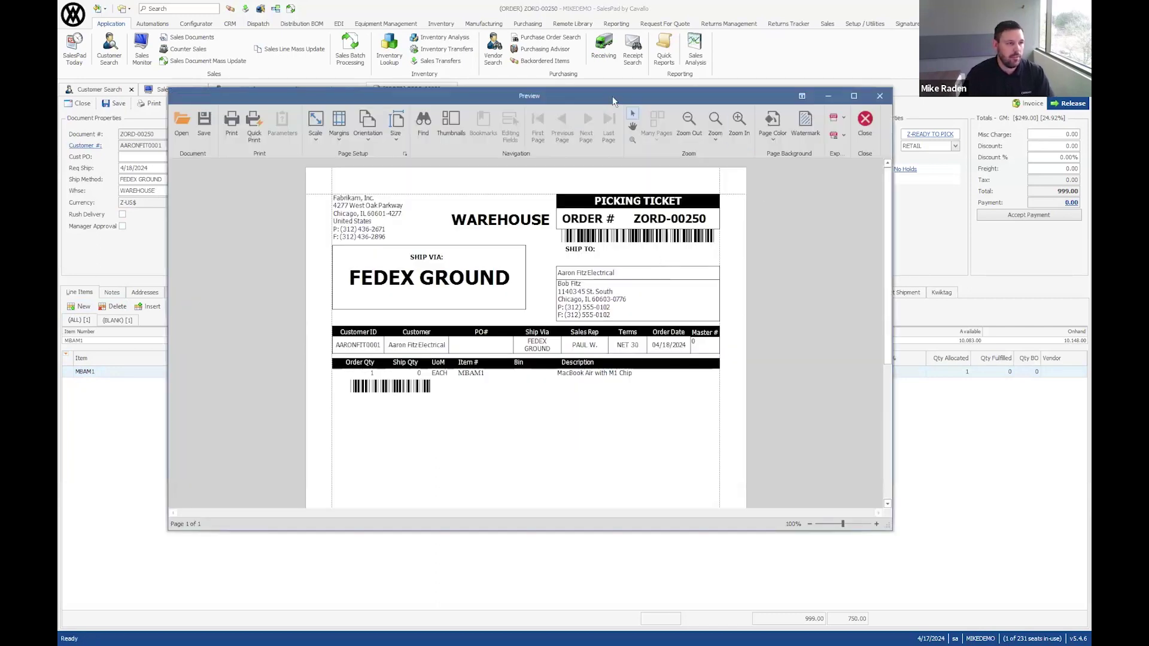
drag(612, 96, 636, 138)
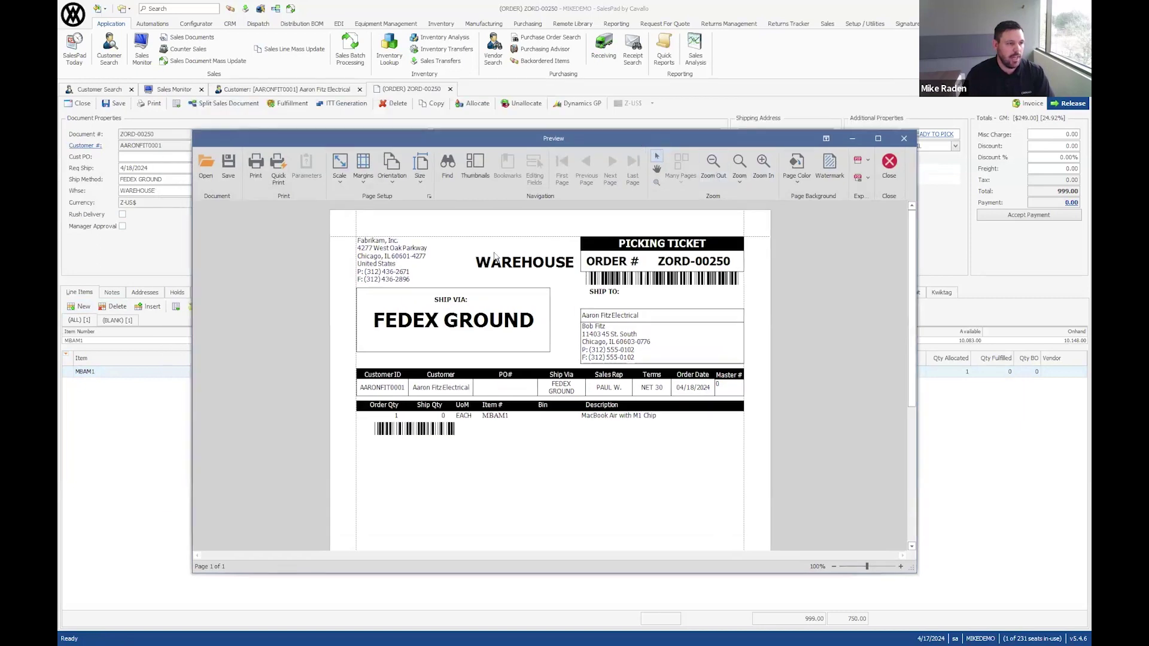
click(904, 143)
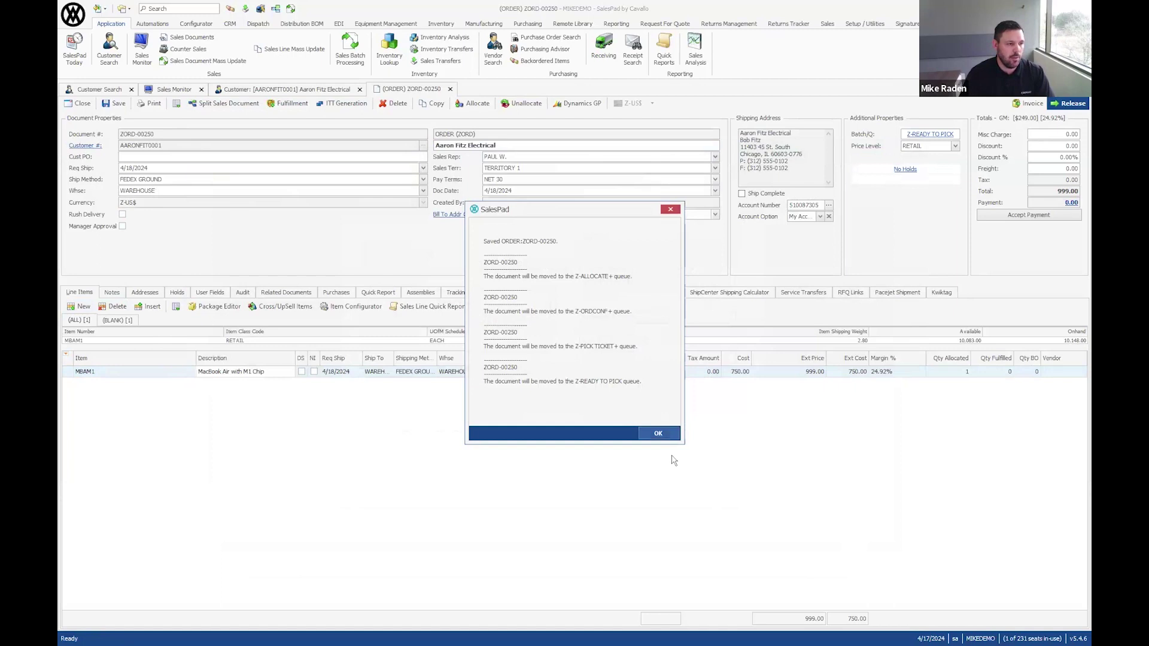
click(675, 439)
- Fulfill the order's MBAM1 line from bin 01A01
click(287, 103)
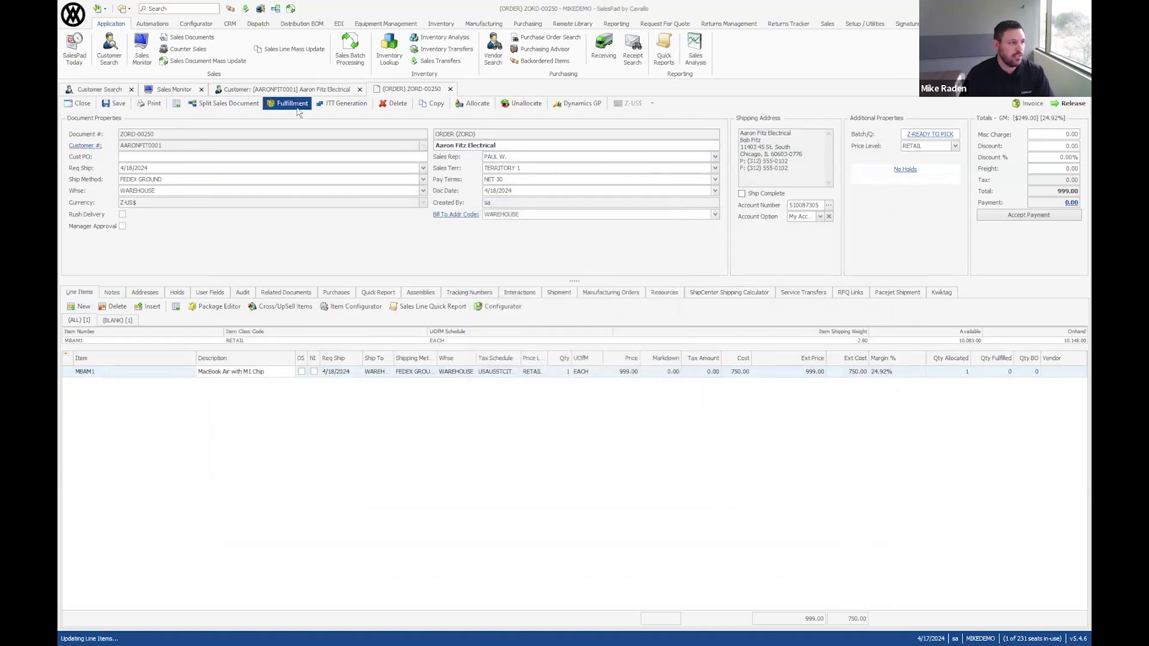
click(672, 228)
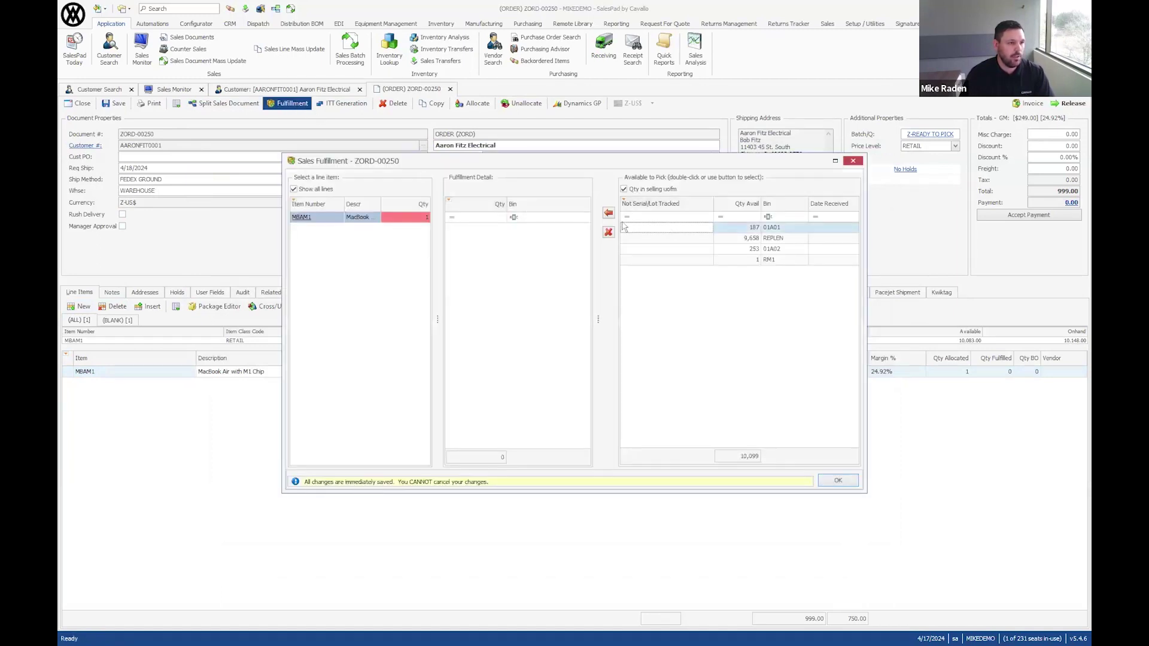
click(609, 213)
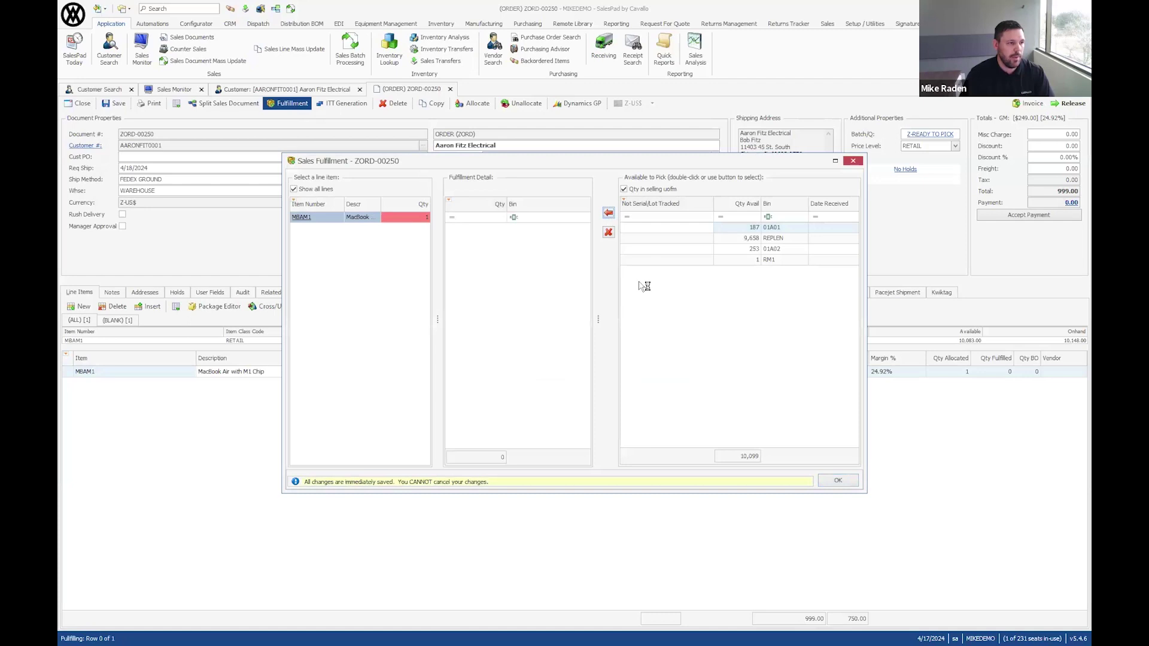
click(838, 481)
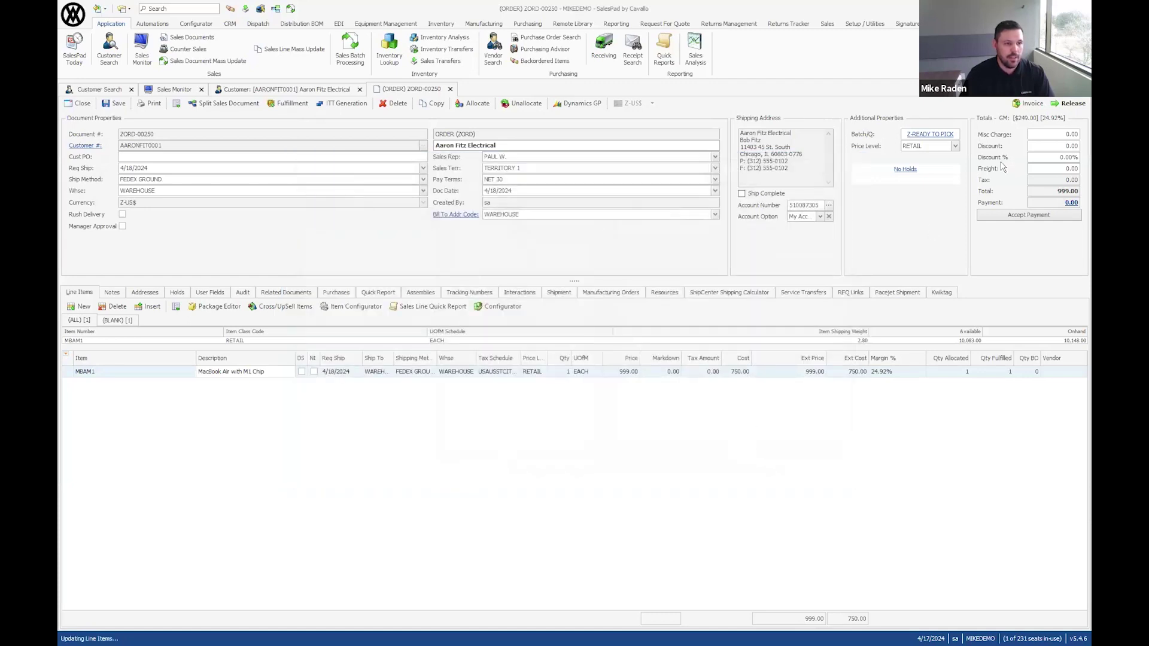
- Release the fulfilled order to its next queue and close the order
click(1065, 104)
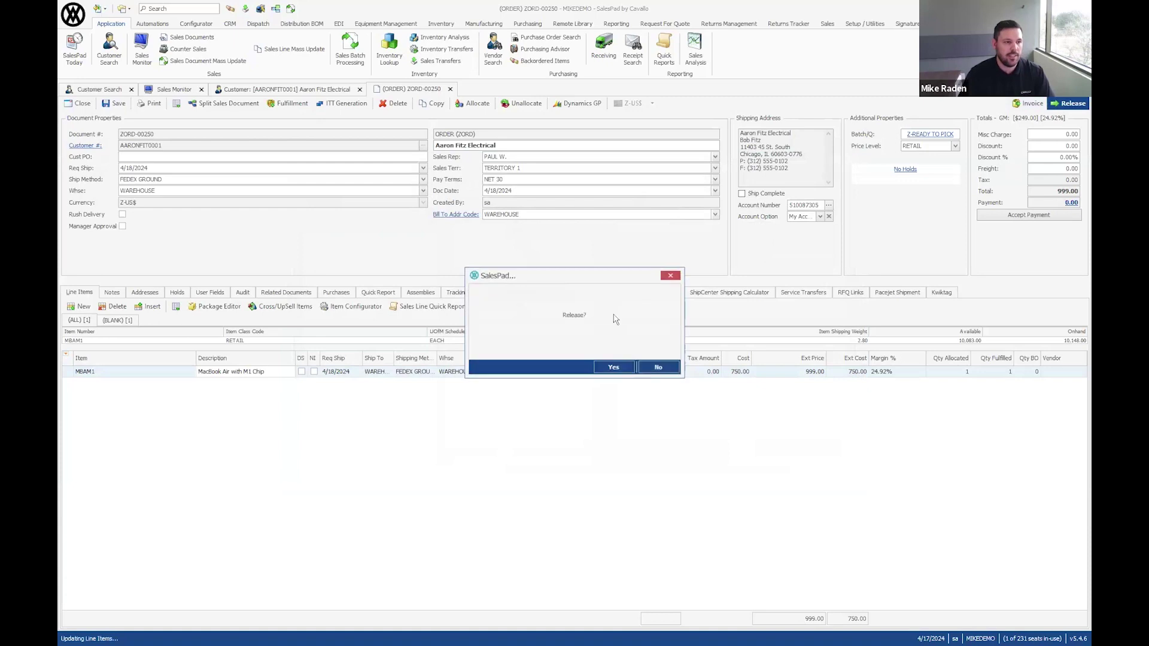
click(611, 367)
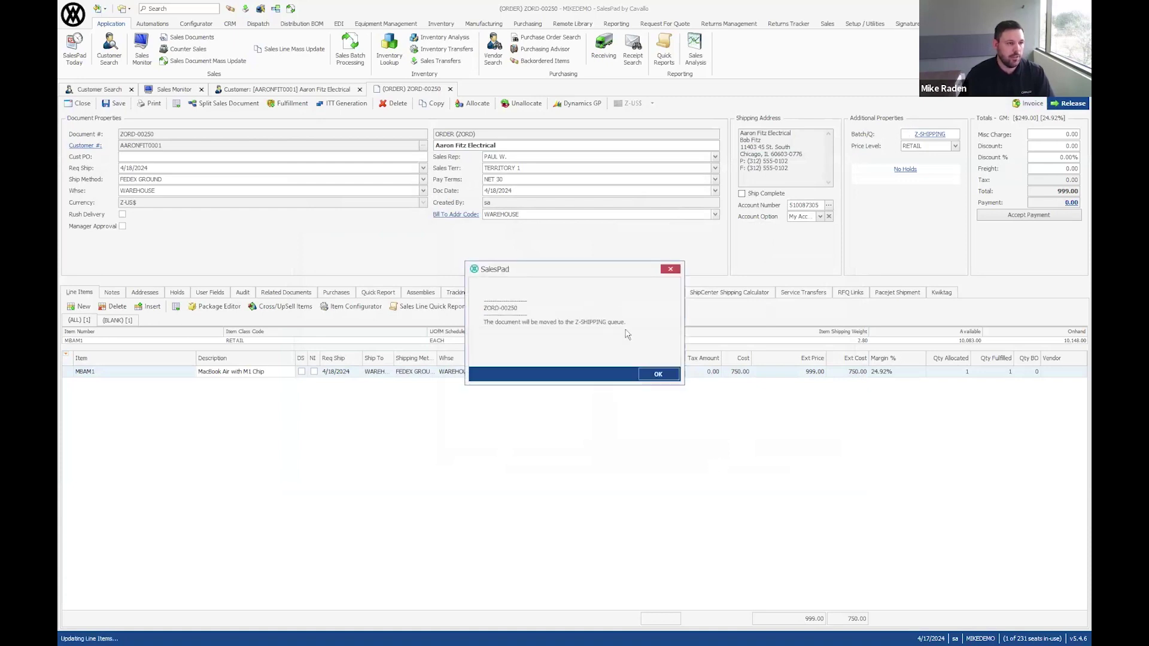
click(658, 374)
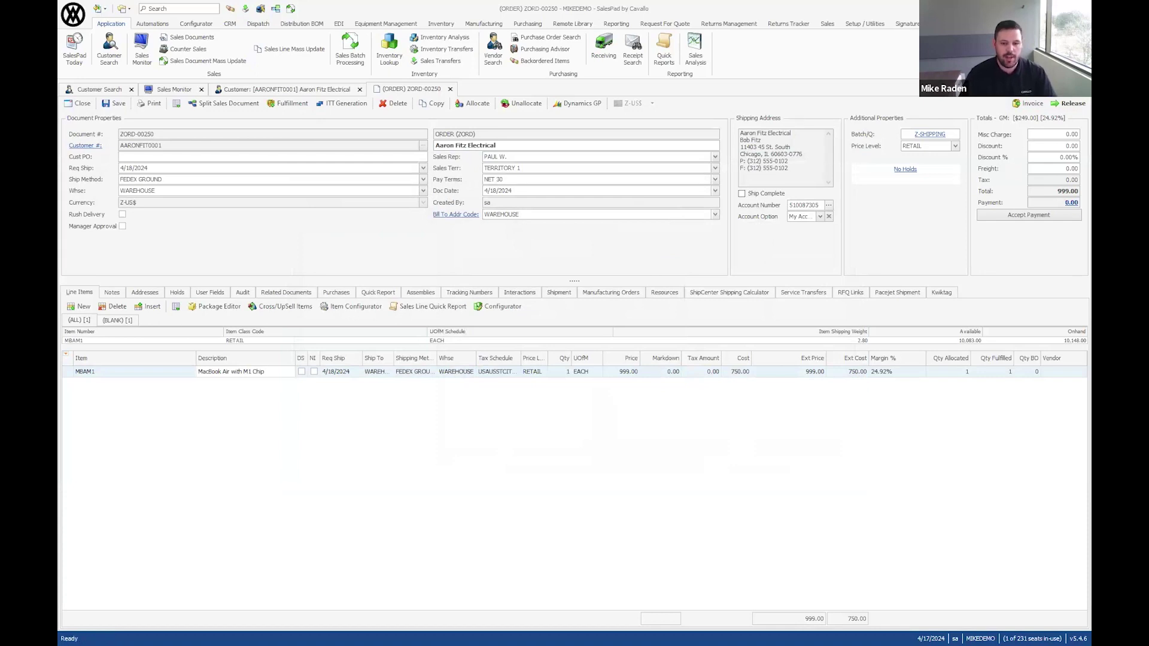
click(451, 90)
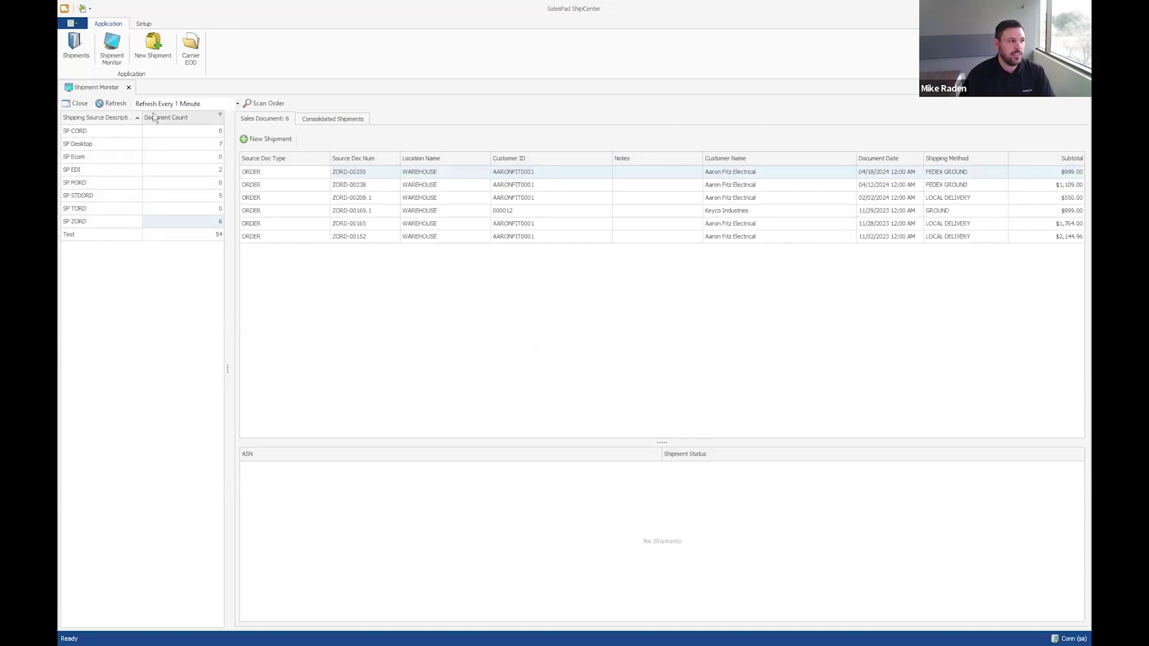
- In ShipCenter, view the setup tools, the SP ZORD shipping source and the shipment monitor's refresh interval choices
click(142, 25)
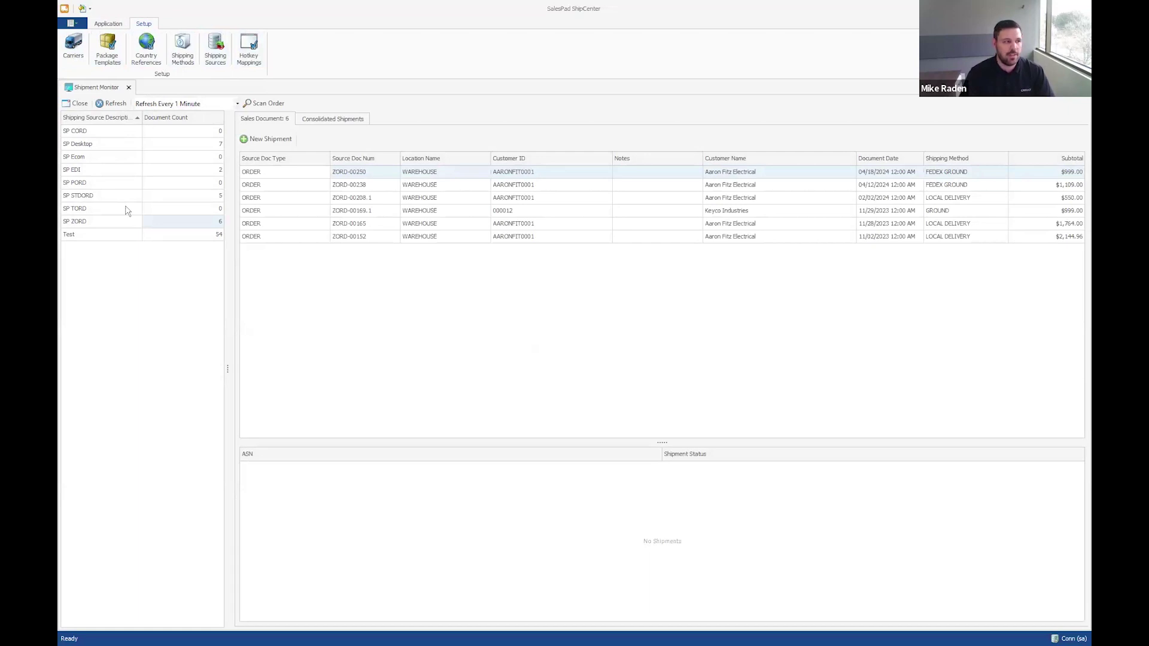
click(89, 223)
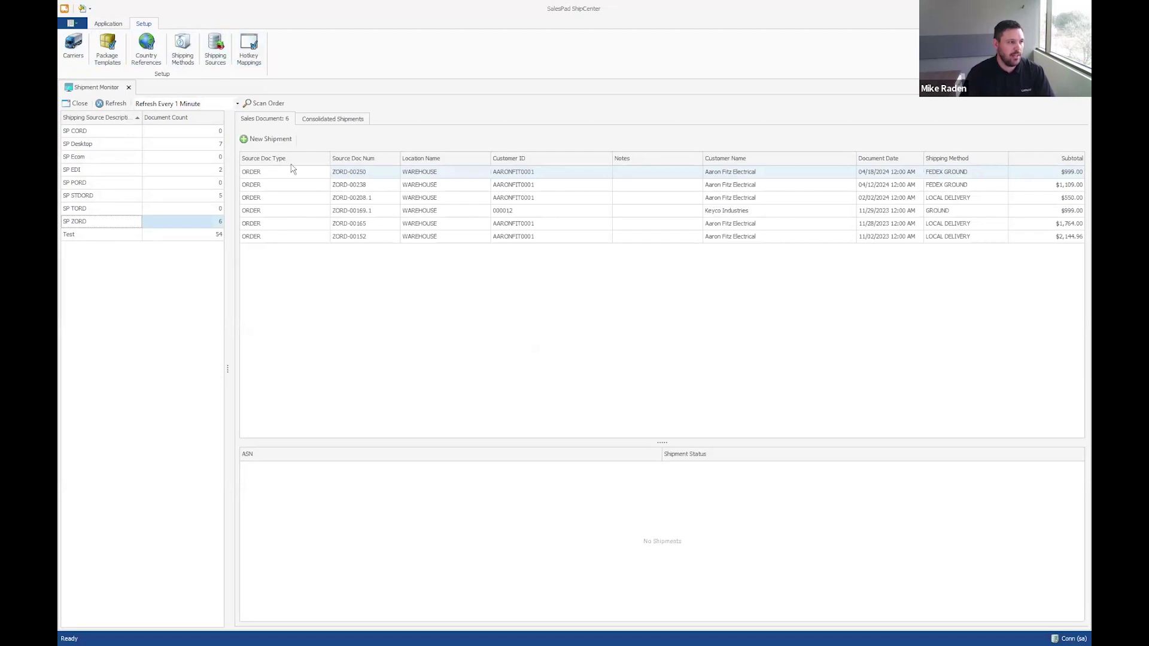
click(223, 105)
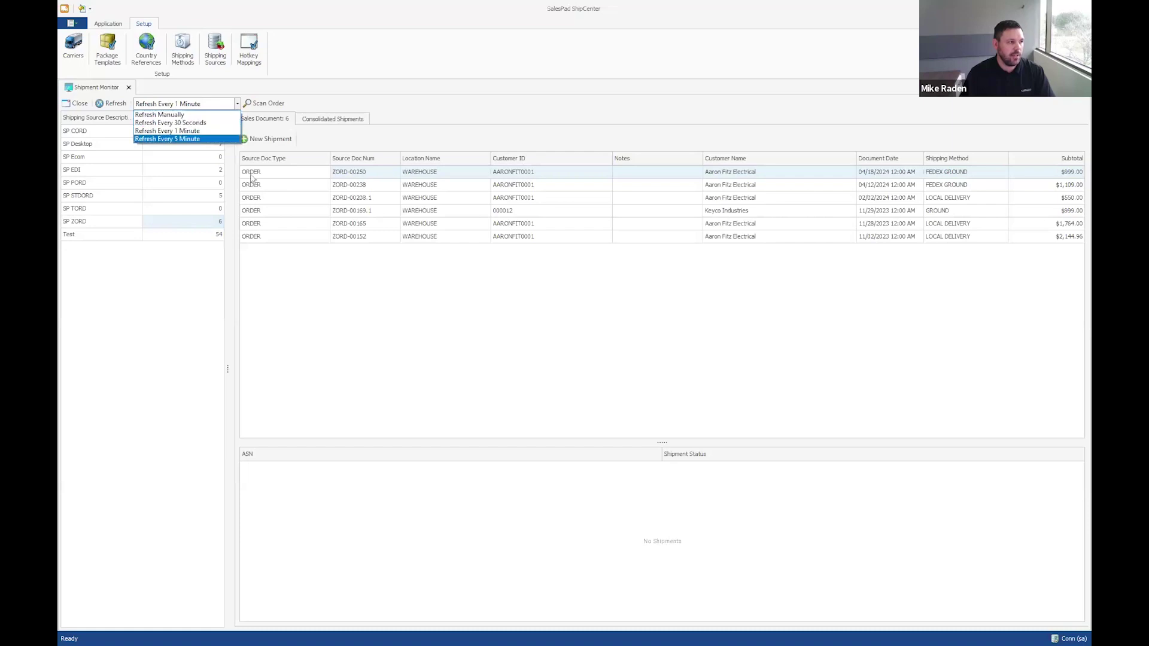
click(347, 352)
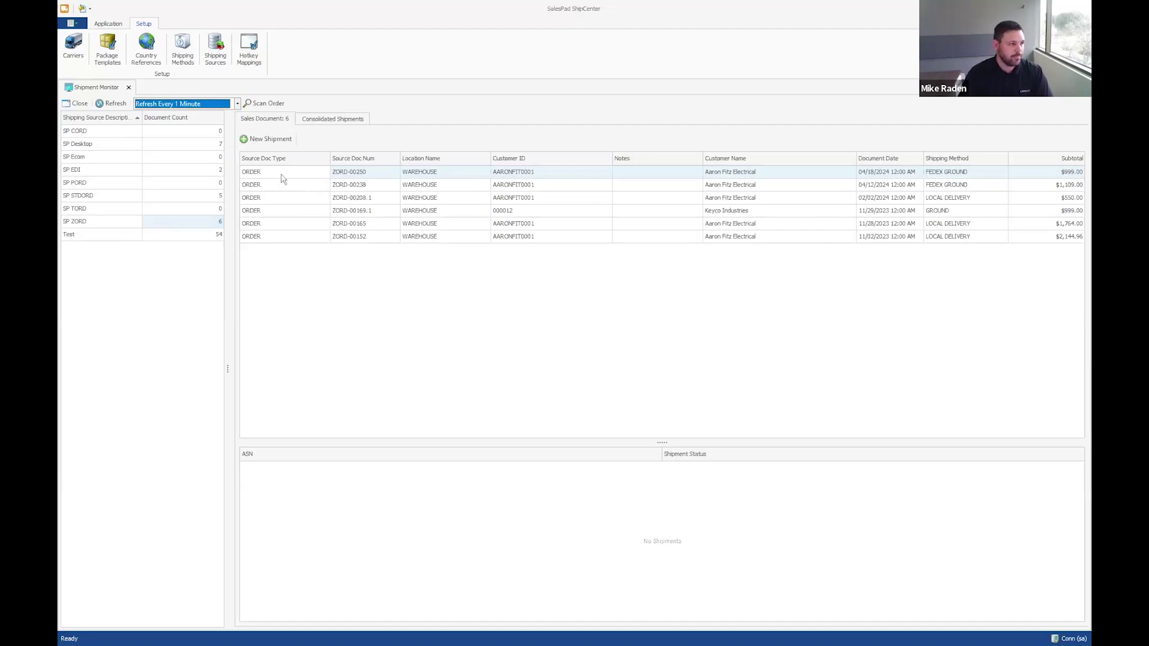
- Create a shipment for the 04/18/2024 Aaron Fitz Electrical FedEx Ground order, using the Small Box package template
double_click(349, 174)
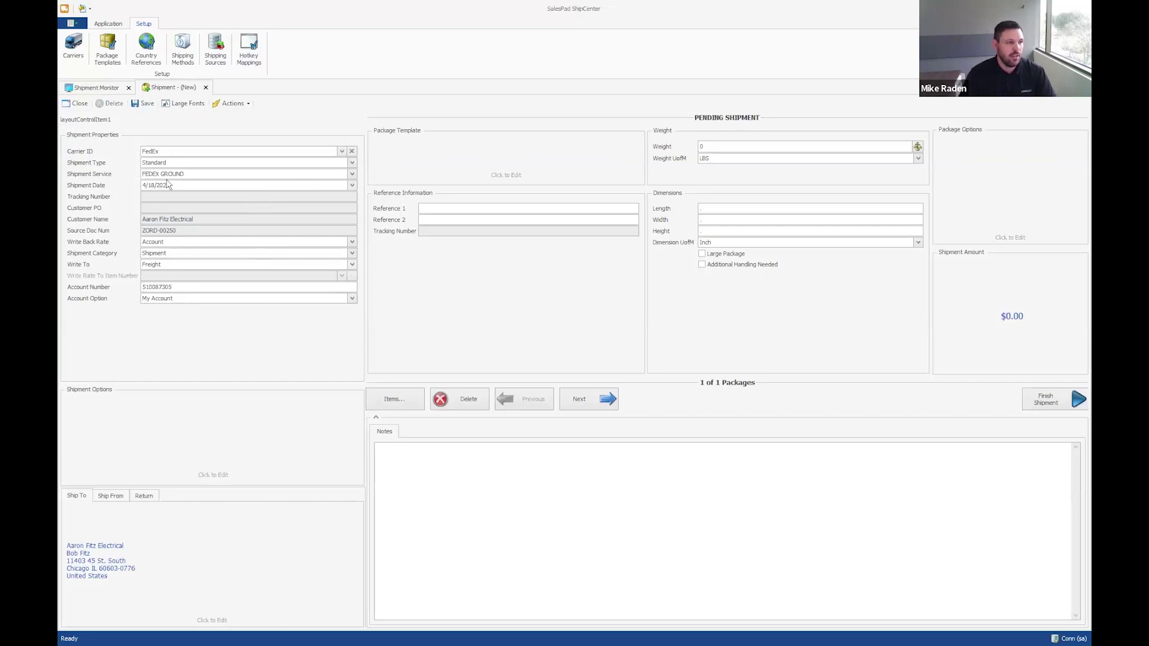
click(513, 177)
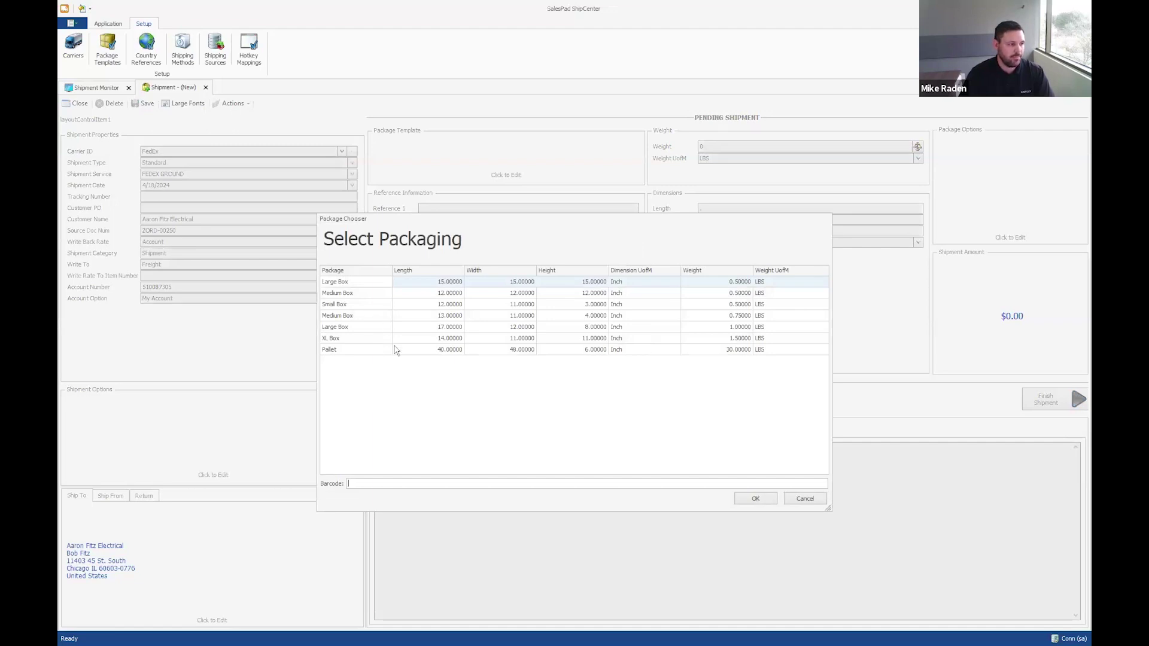
double_click(353, 305)
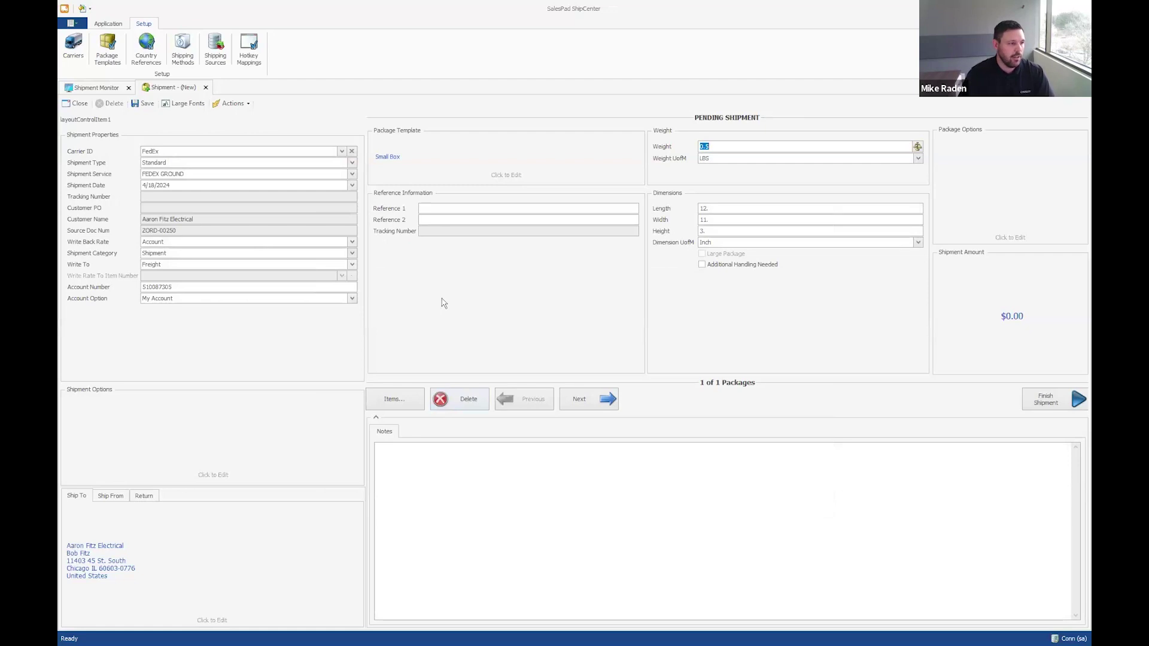
- Pack the MacBook Air line into Package 1 and calculate the shipment amount
click(397, 400)
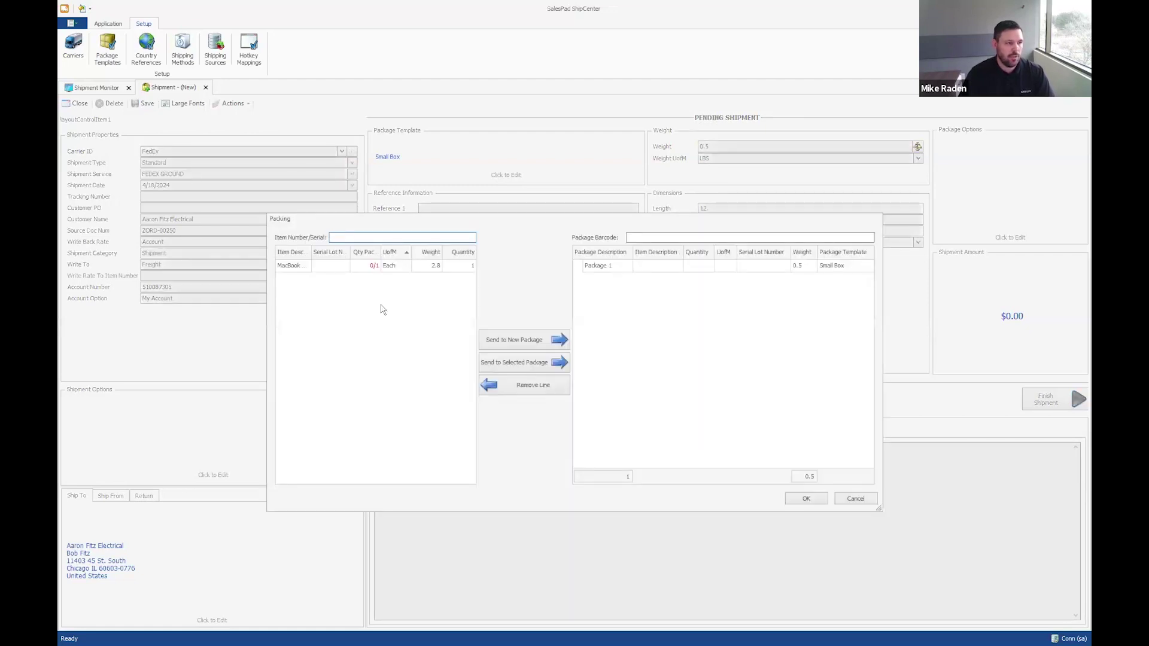
click(340, 272)
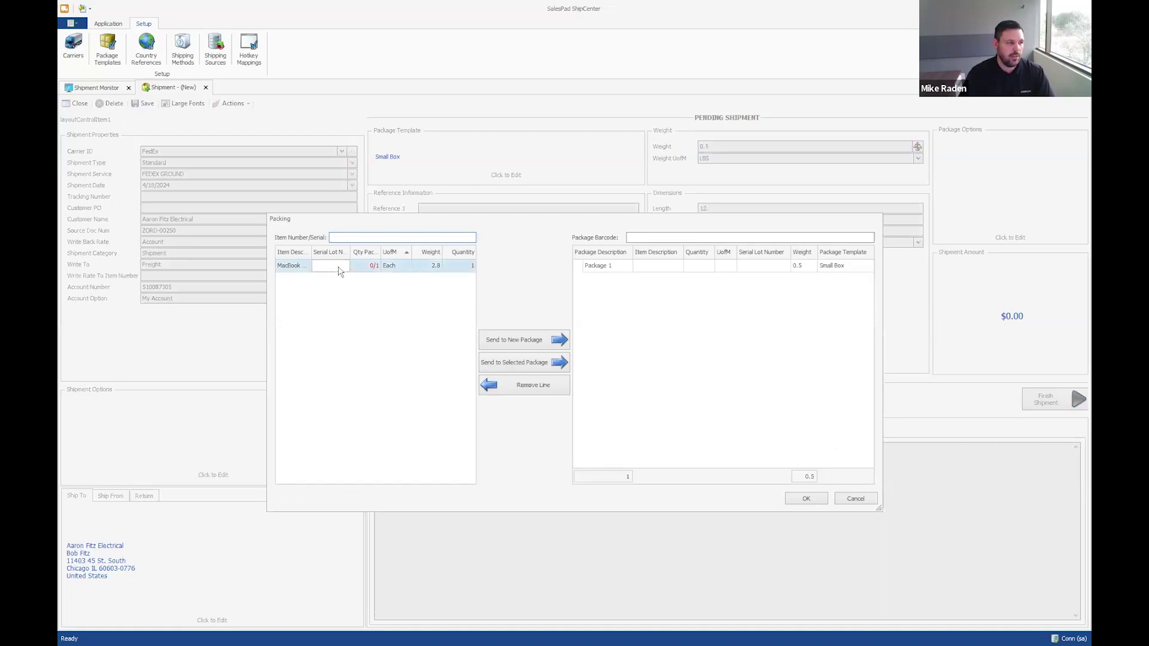
click(529, 363)
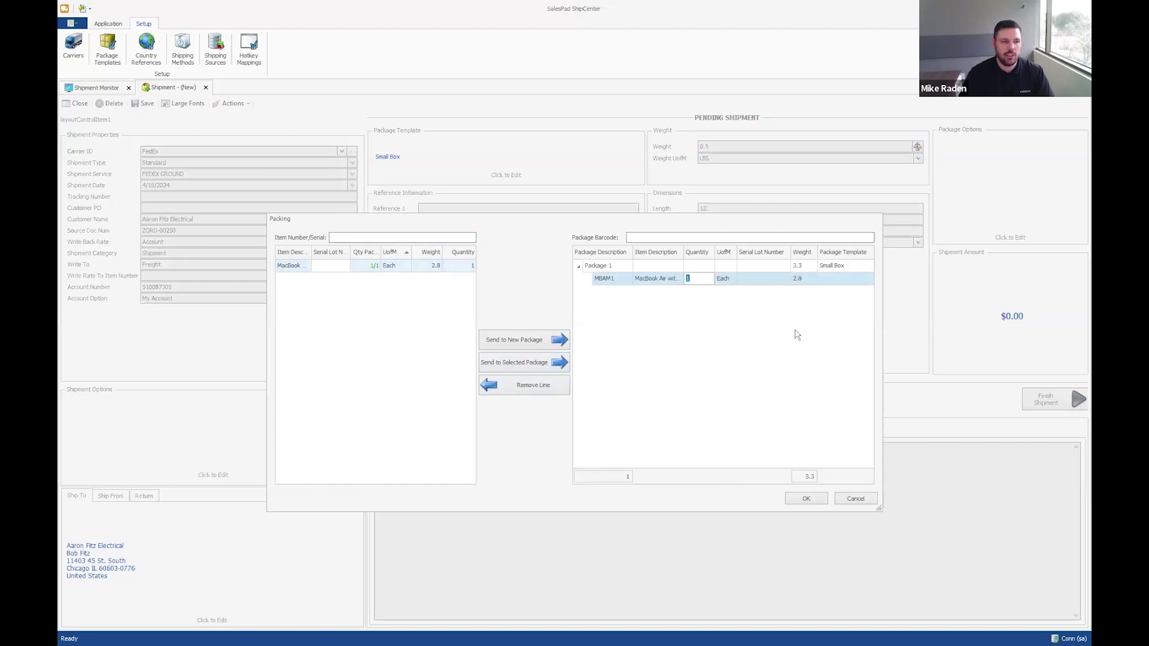
click(813, 503)
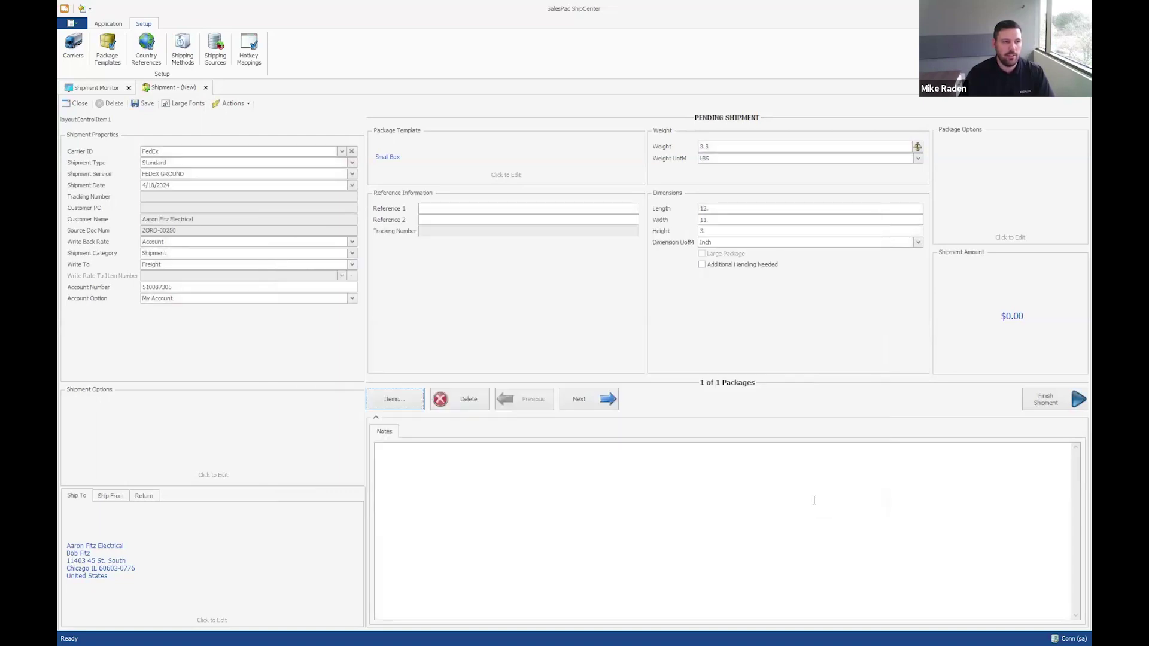
click(716, 143)
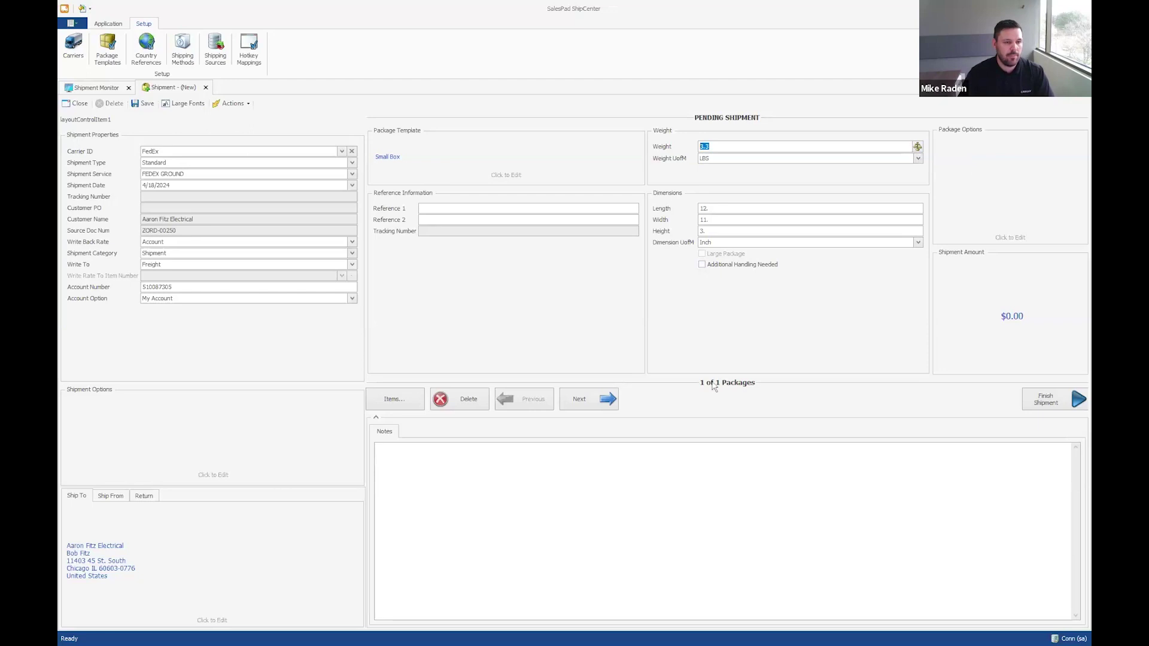
click(1010, 316)
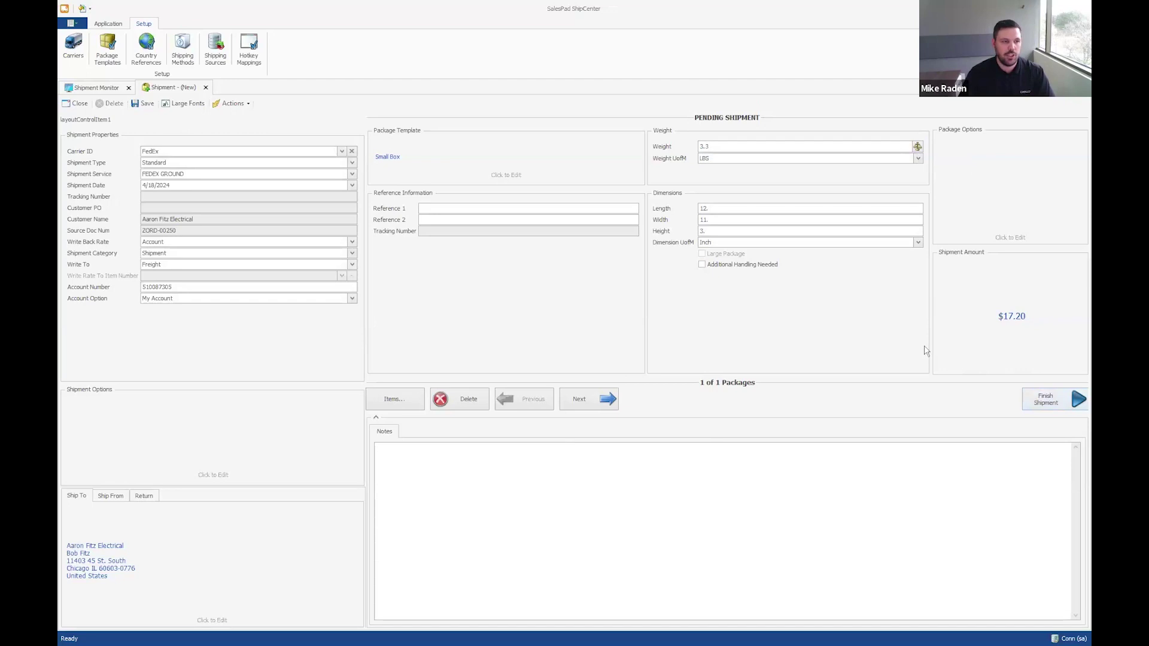
- Compare the carrier rates for the pending shipment across all services, then close the comparison
click(246, 104)
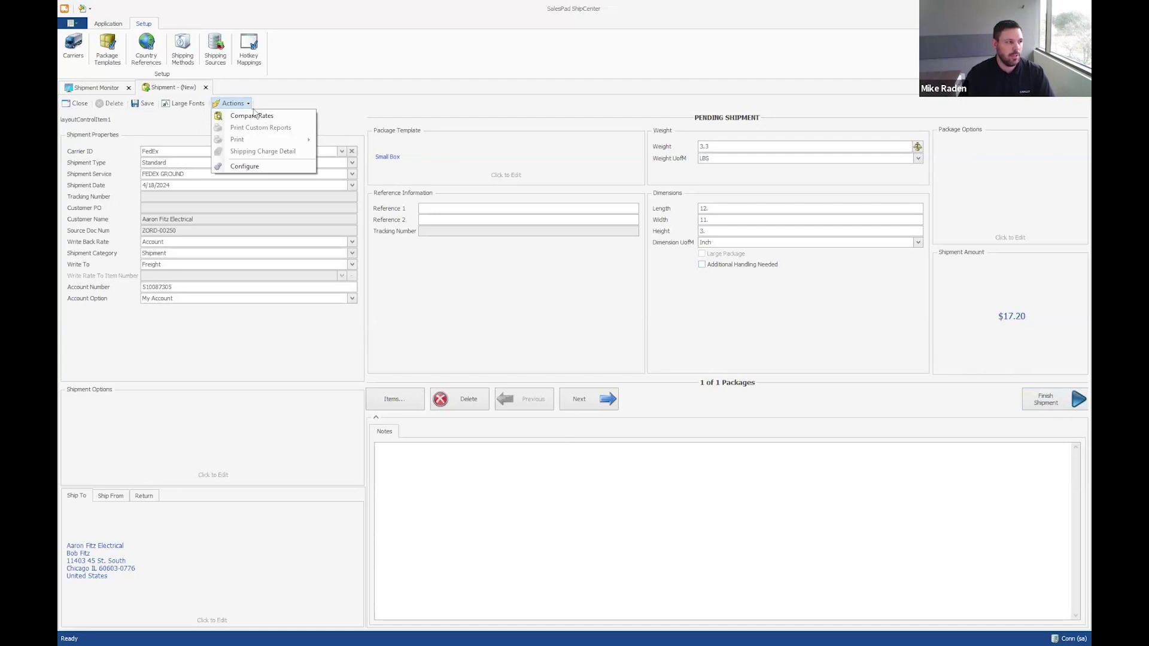
click(252, 117)
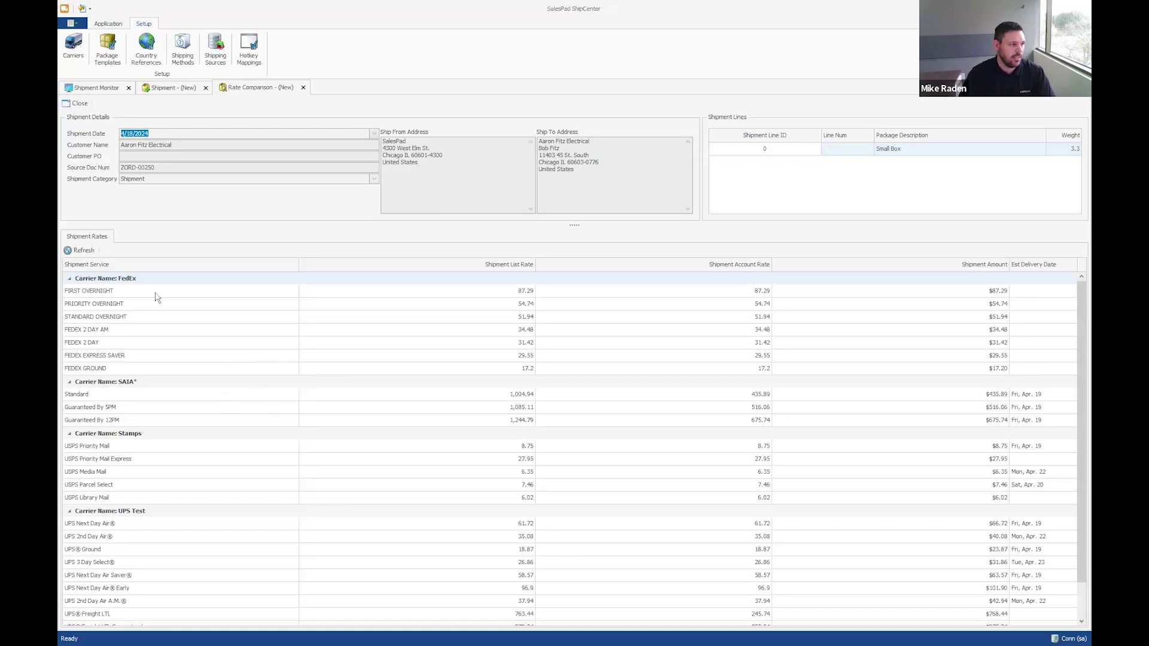
scroll(129, 426, down, 1)
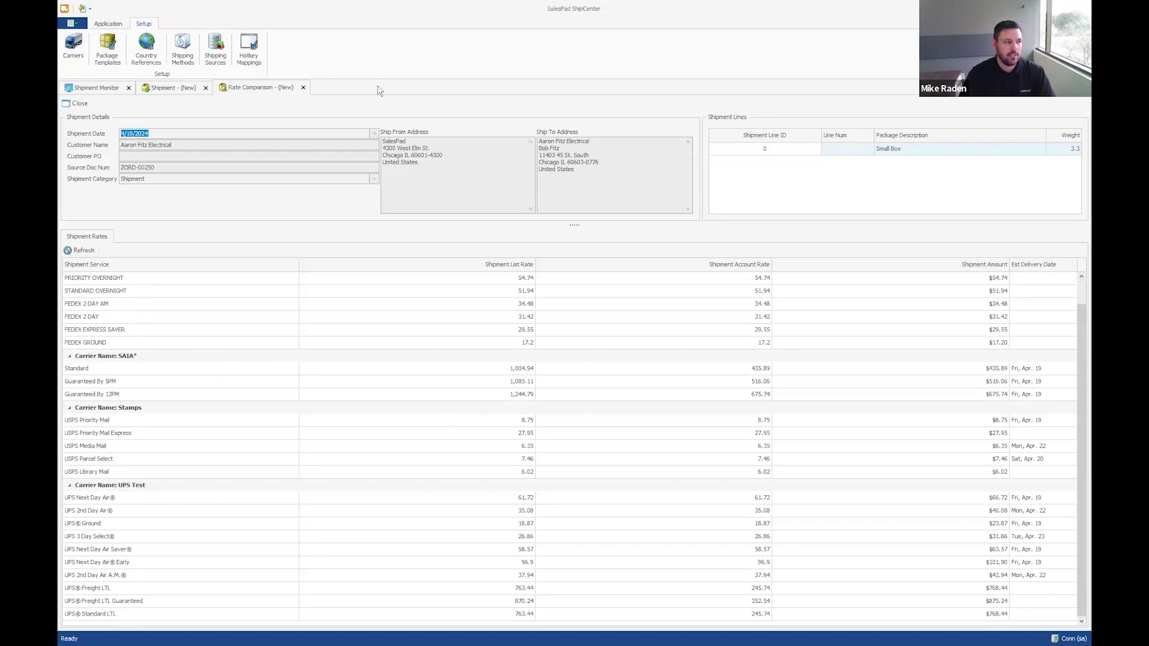
click(303, 88)
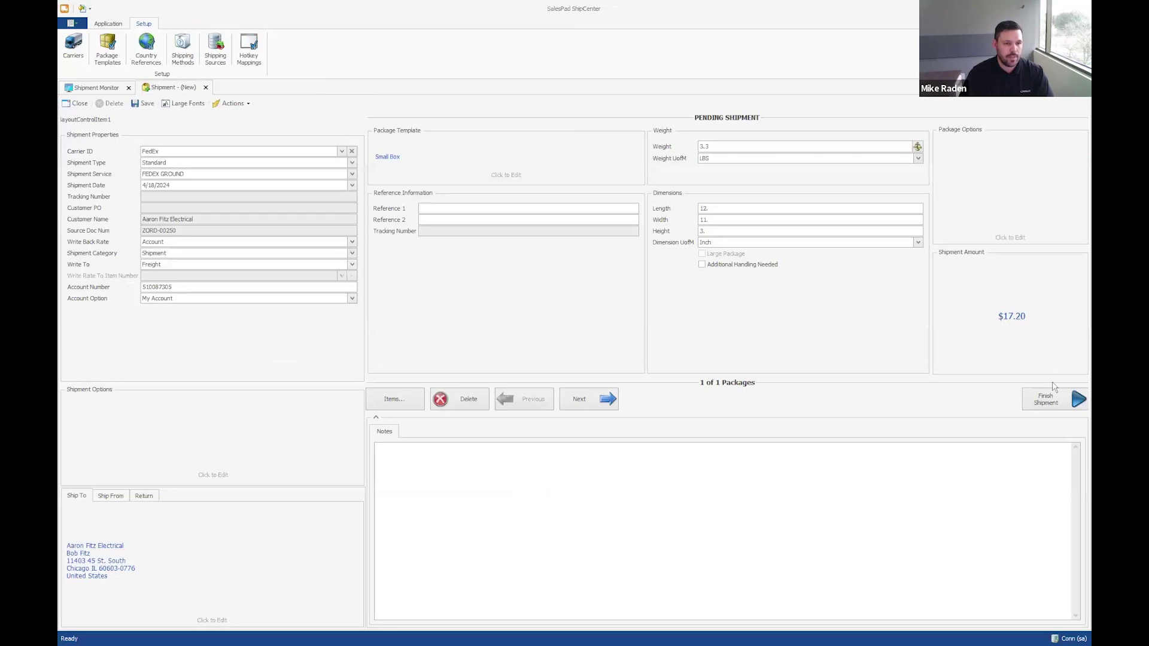
- Finish the pending FedEx Ground shipment, then close the shipping label preview and the shipment
click(1048, 404)
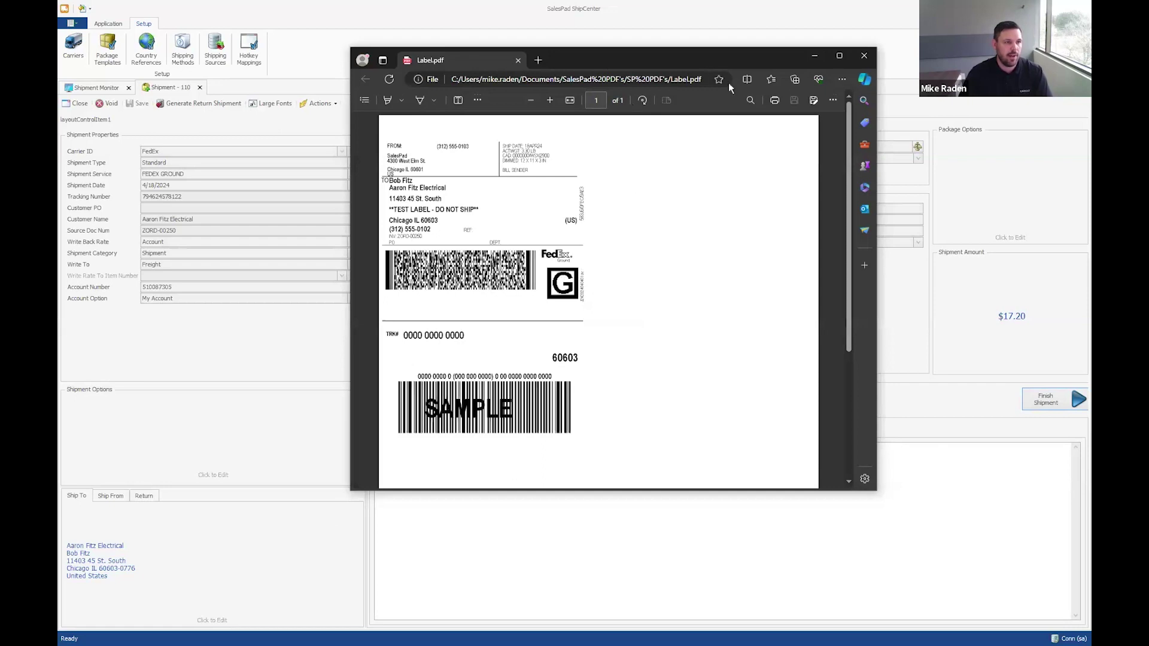
click(864, 55)
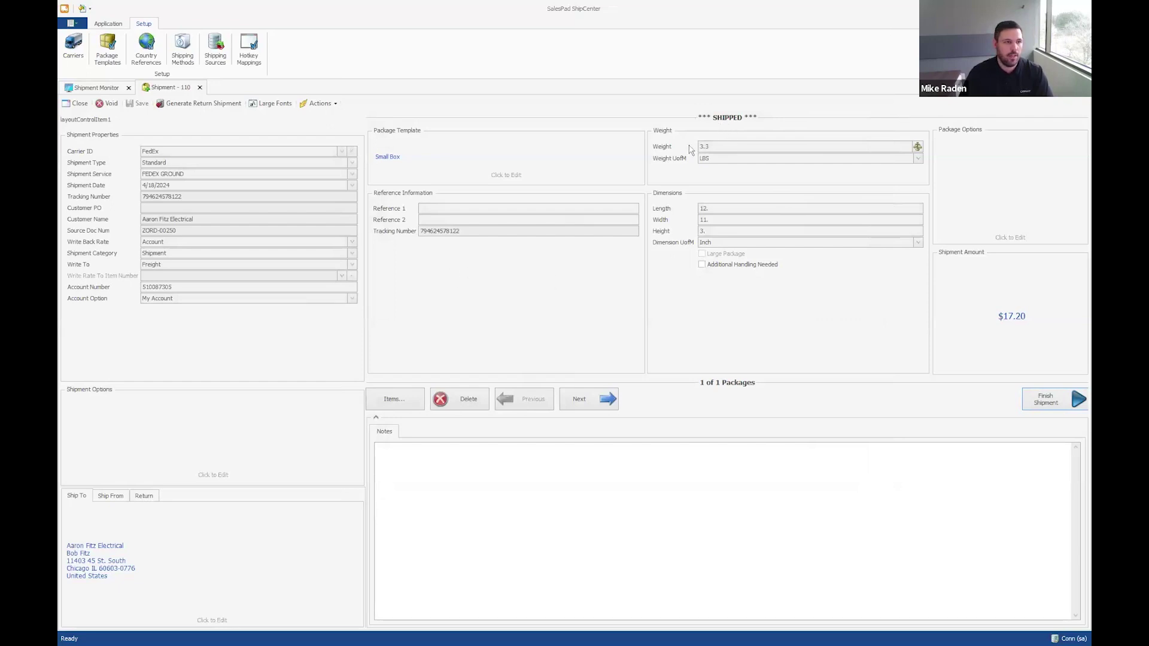
click(200, 87)
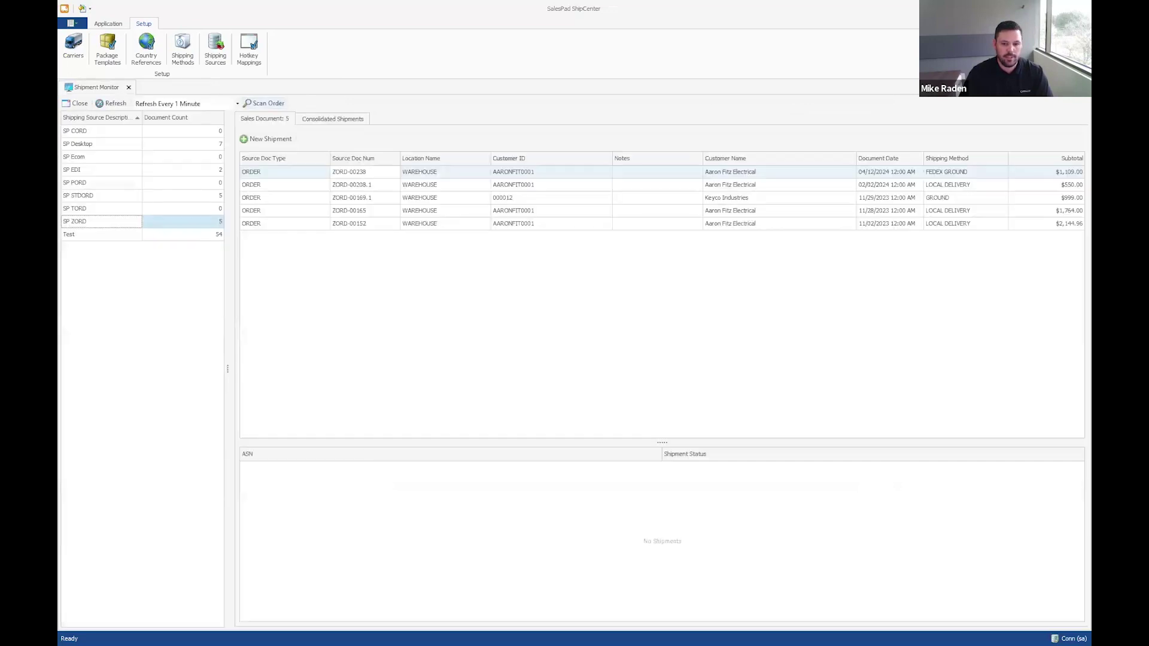
- Switch to SalesPad and refresh the ZORD orders in the Sales Monitor
key(alt+Tab)
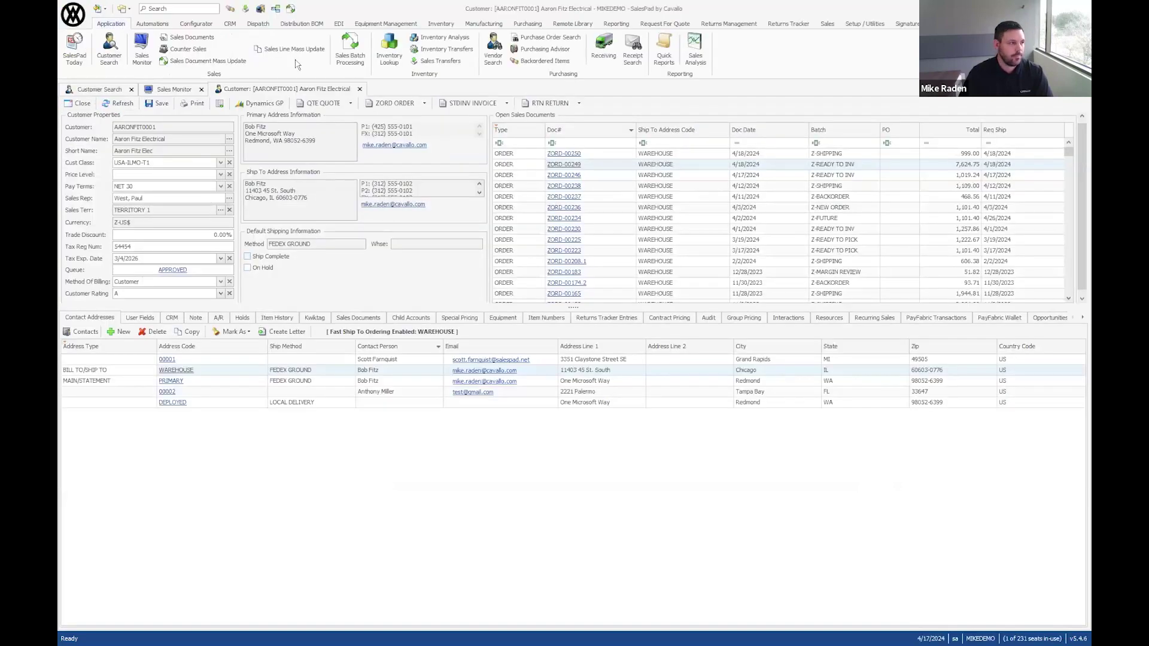
click(174, 89)
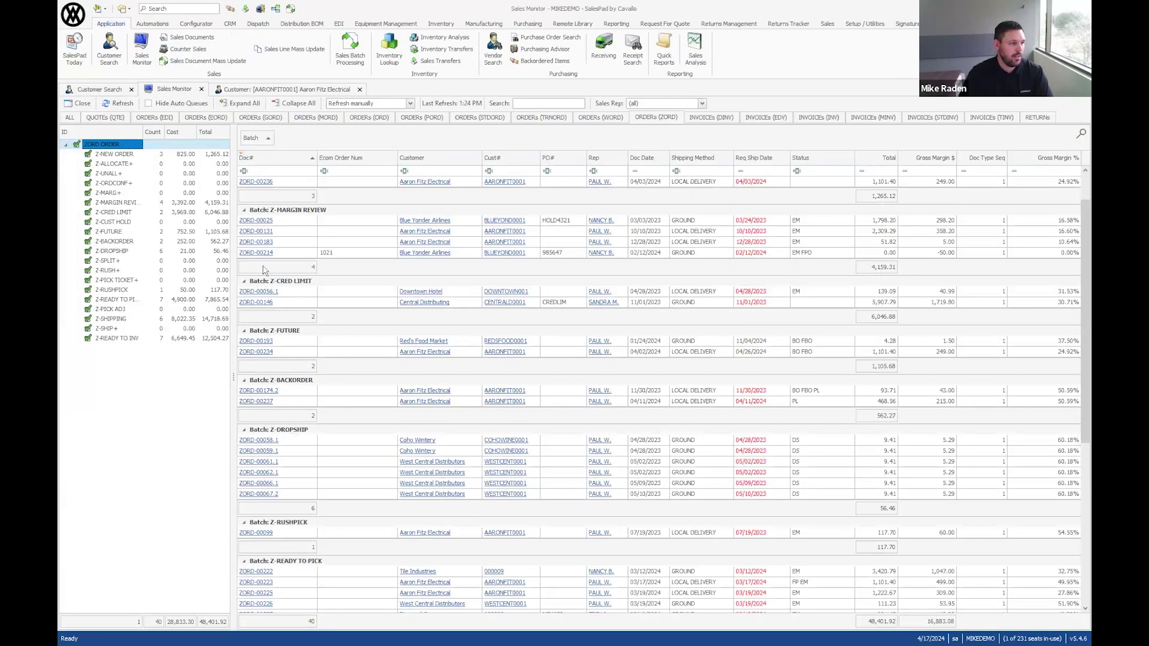
click(118, 103)
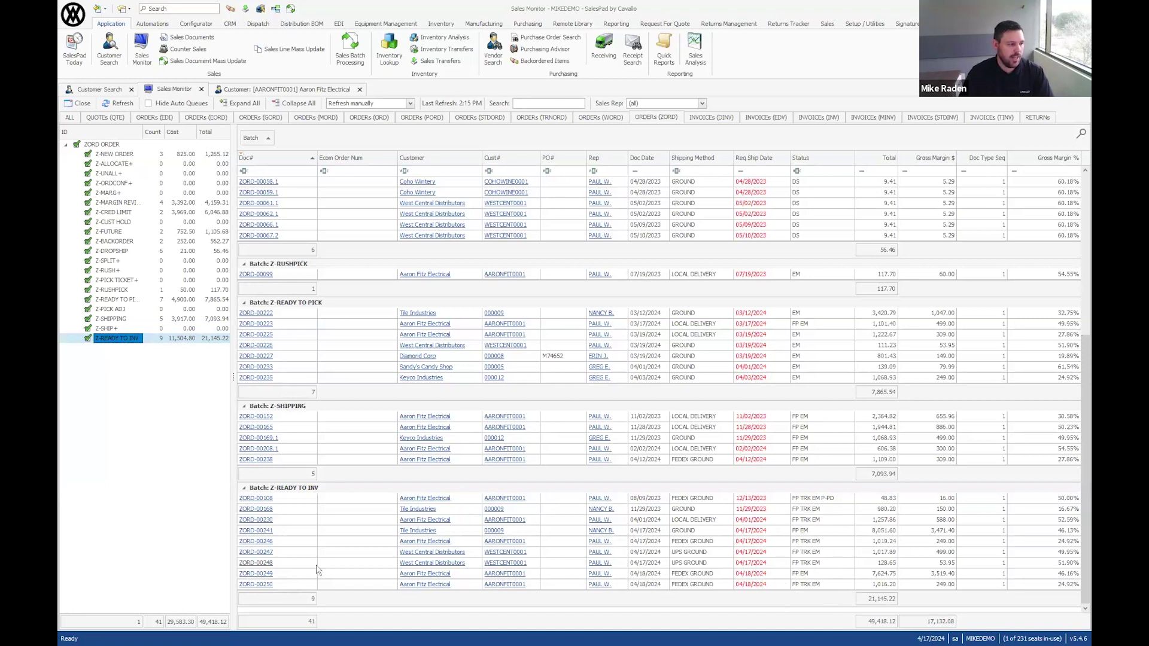
- Open the 04/18/2024 Aaron Fitz Electrical FedEx Ground order, review its freight, tracking numbers and shipment details, and close it
click(262, 587)
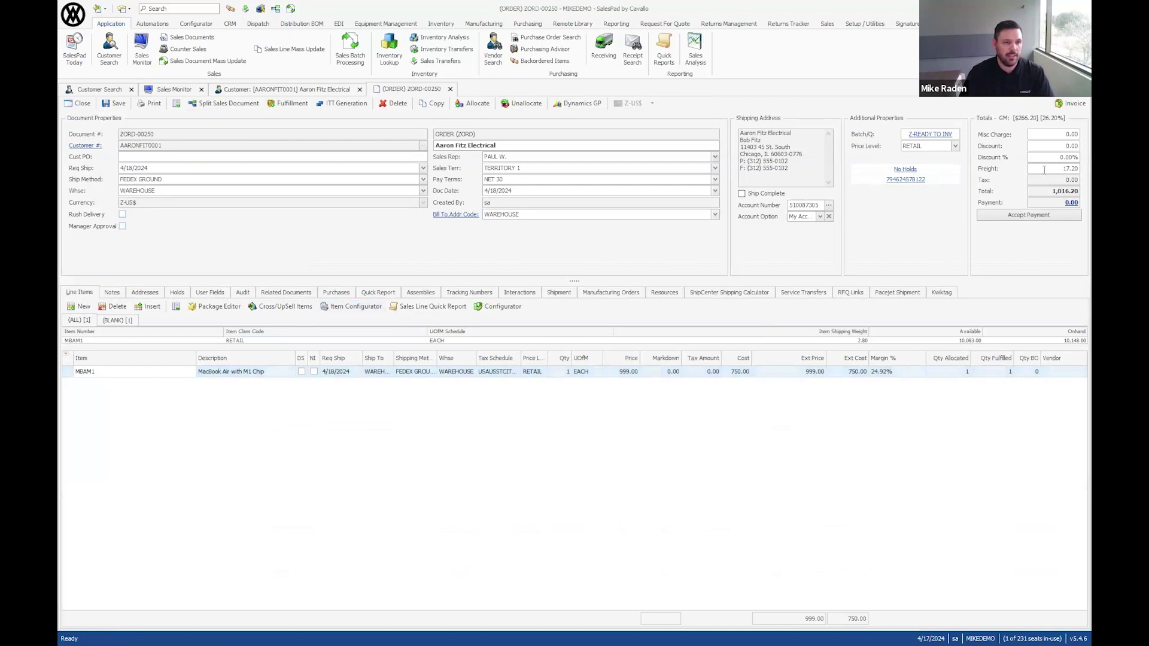
click(1071, 169)
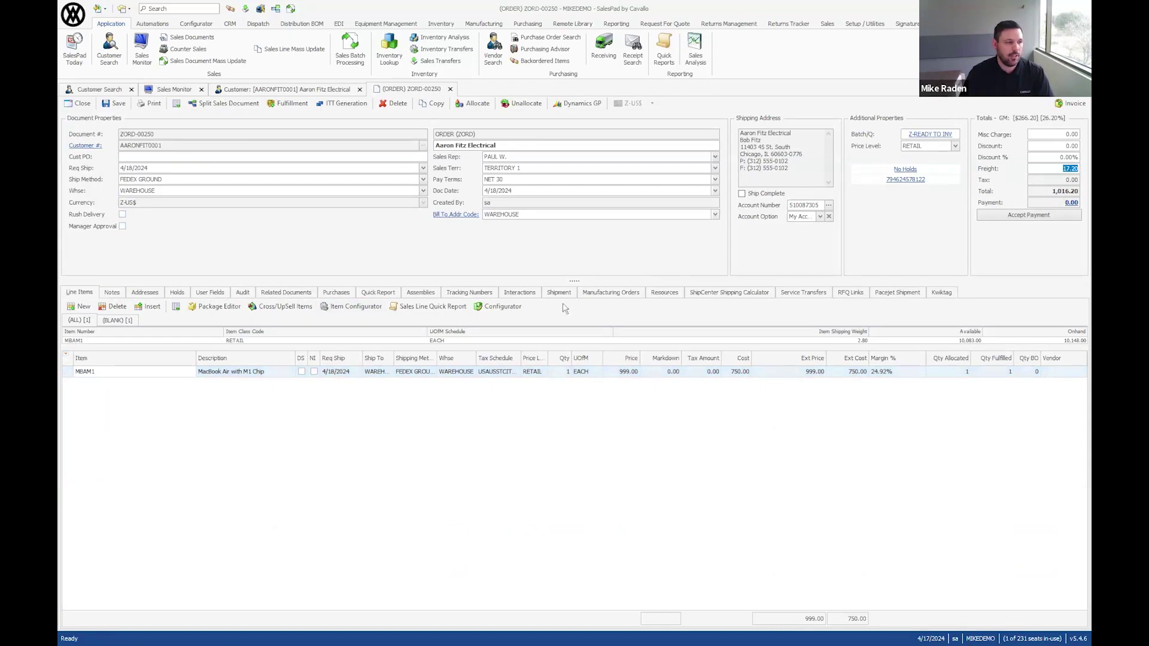
click(467, 294)
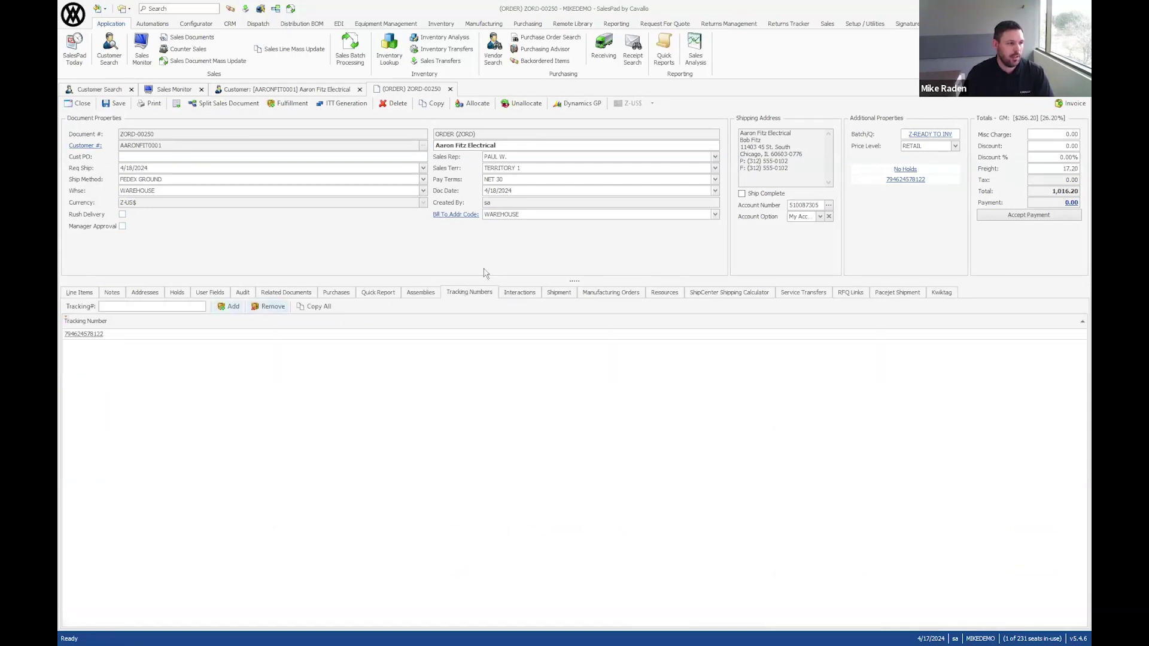
click(555, 295)
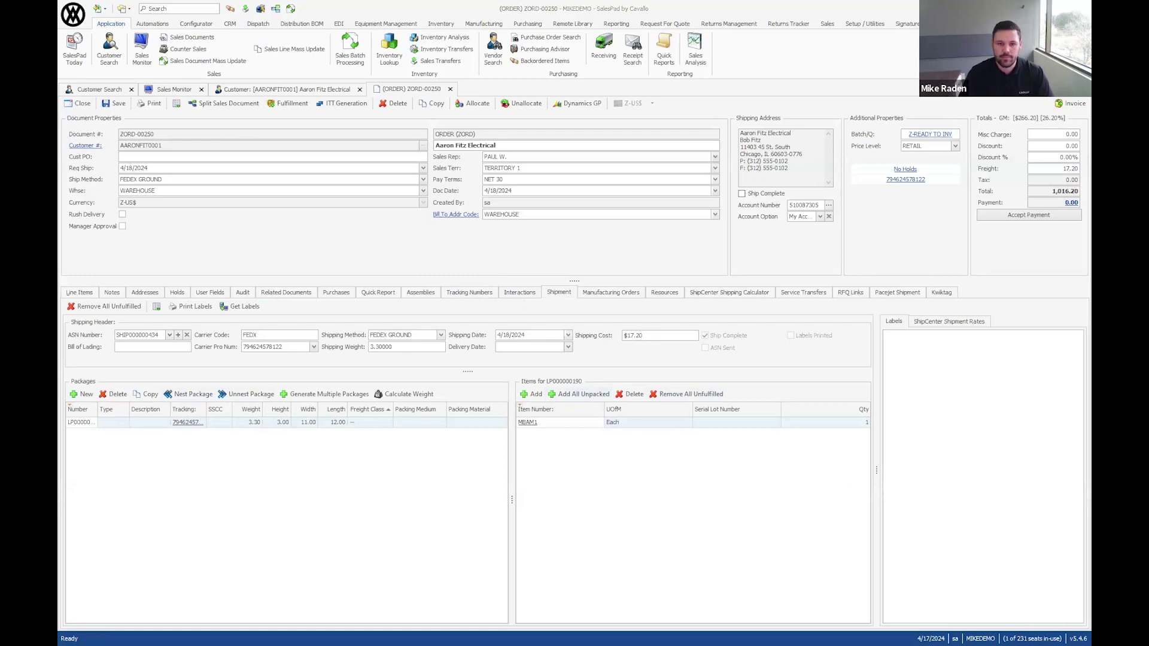
click(451, 90)
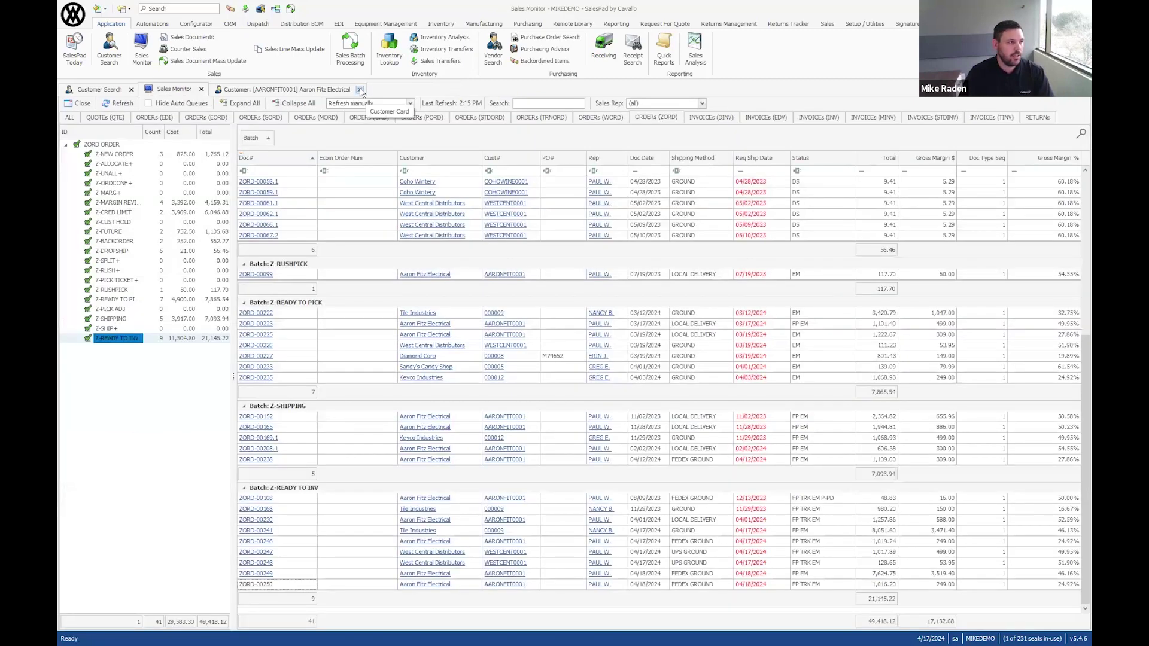
- Close the Aaron Fitz Electrical customer card, search customers for "west" and open the West Central Distributors card
click(359, 90)
click(101, 91)
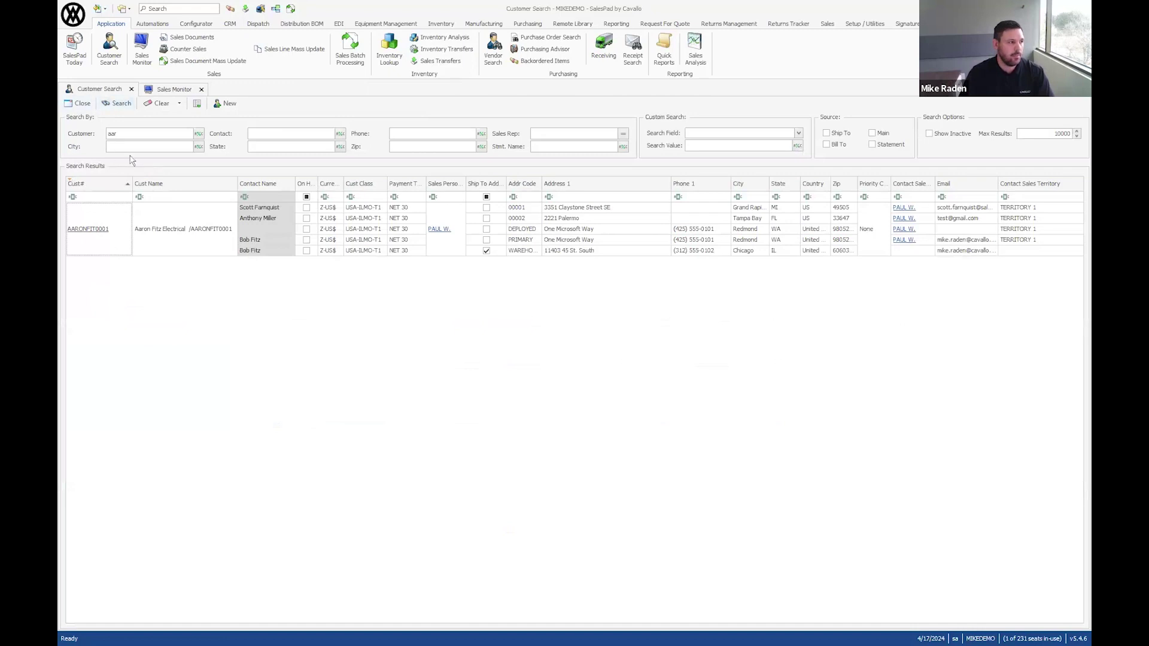
click(92, 138)
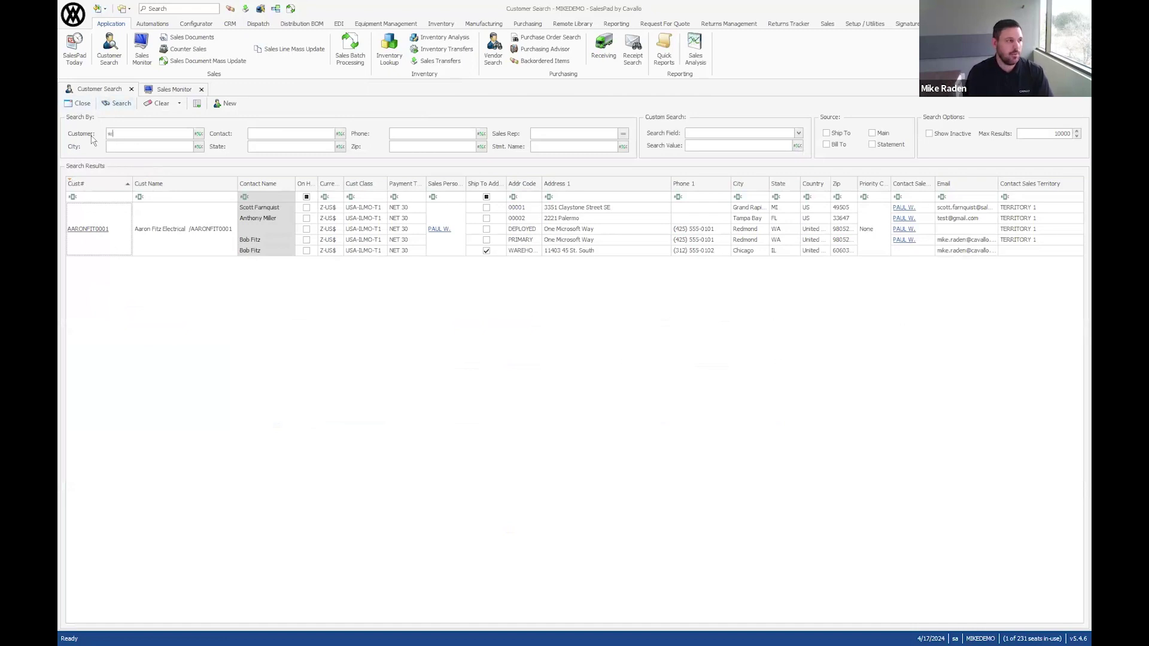
text(west)
key(Return)
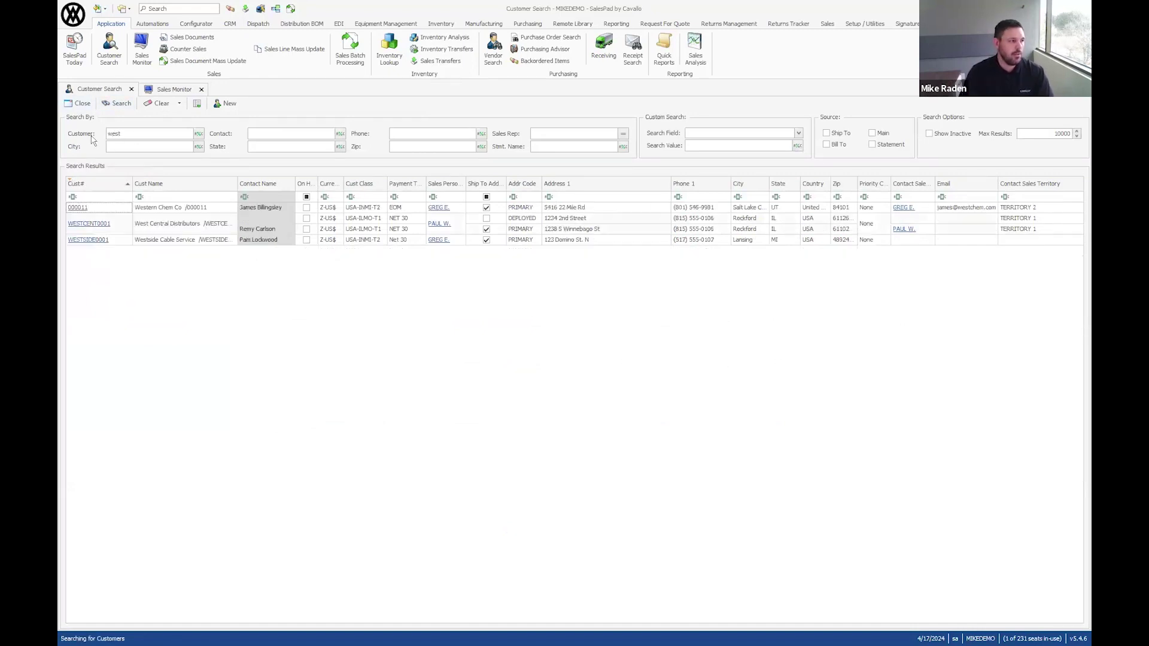
click(102, 225)
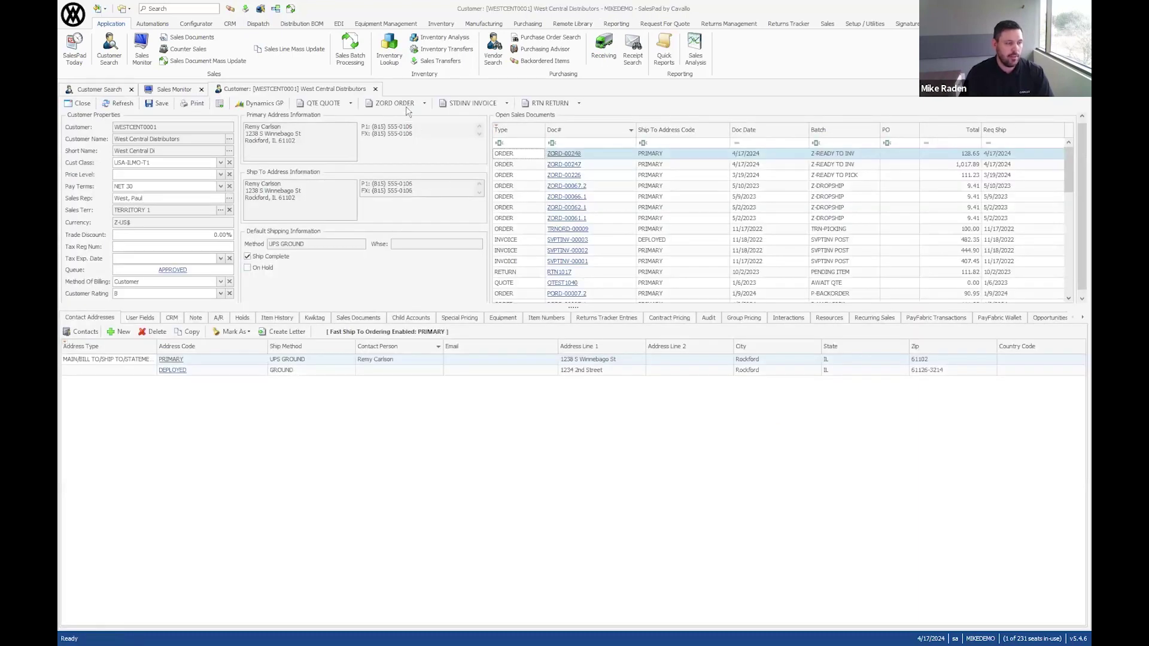
- Create a ZORD order for West Central Distributors, check its shipping account number, and add one IPHONE 128GB line item
click(406, 108)
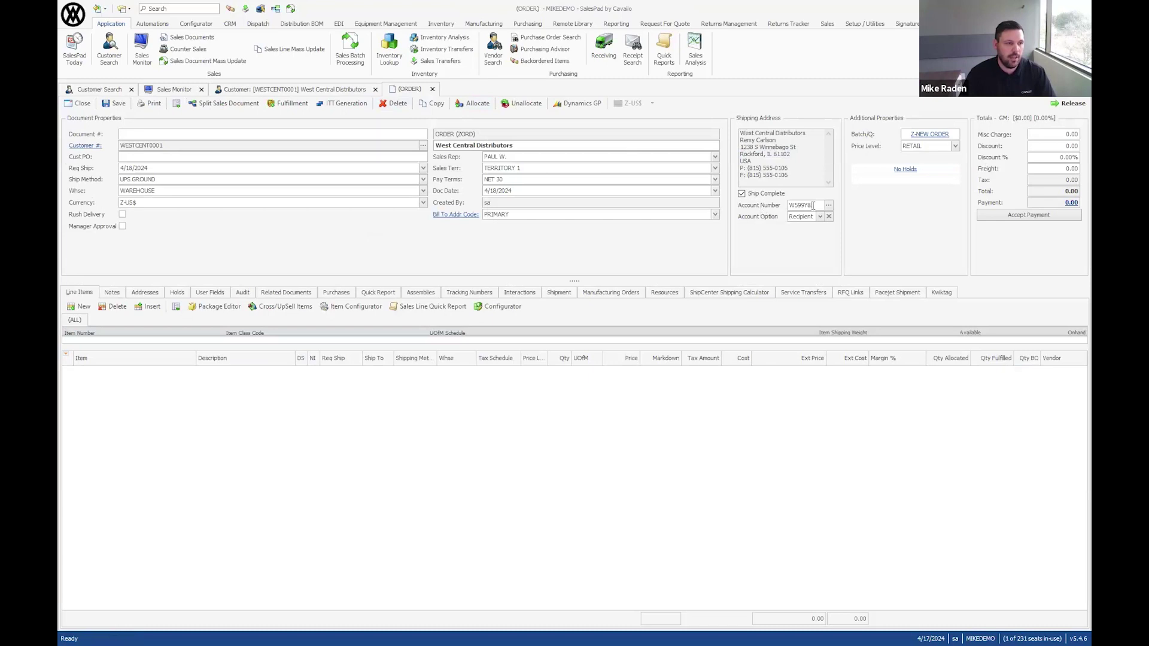
double_click(790, 207)
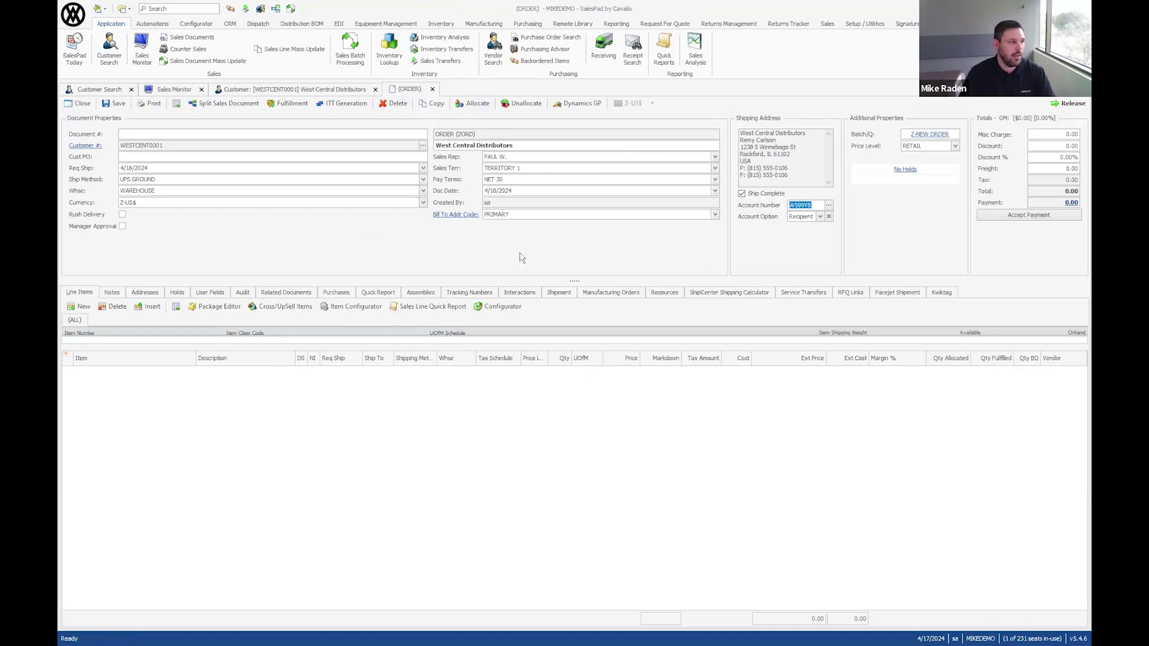
click(81, 308)
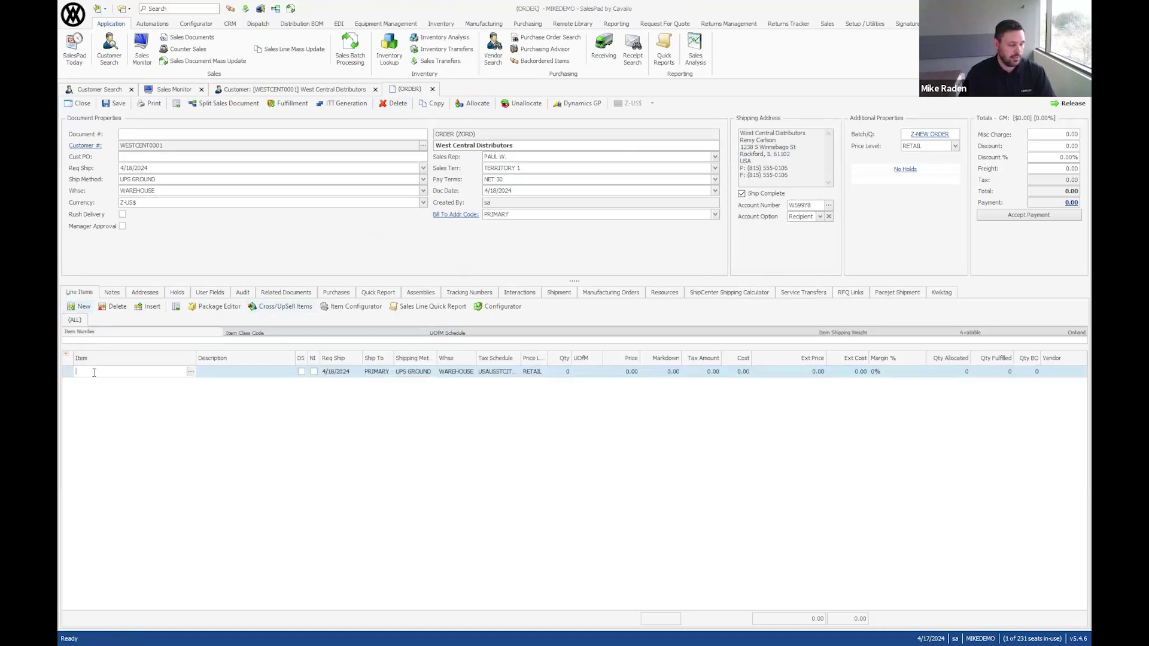
click(95, 371)
text(IPHON)
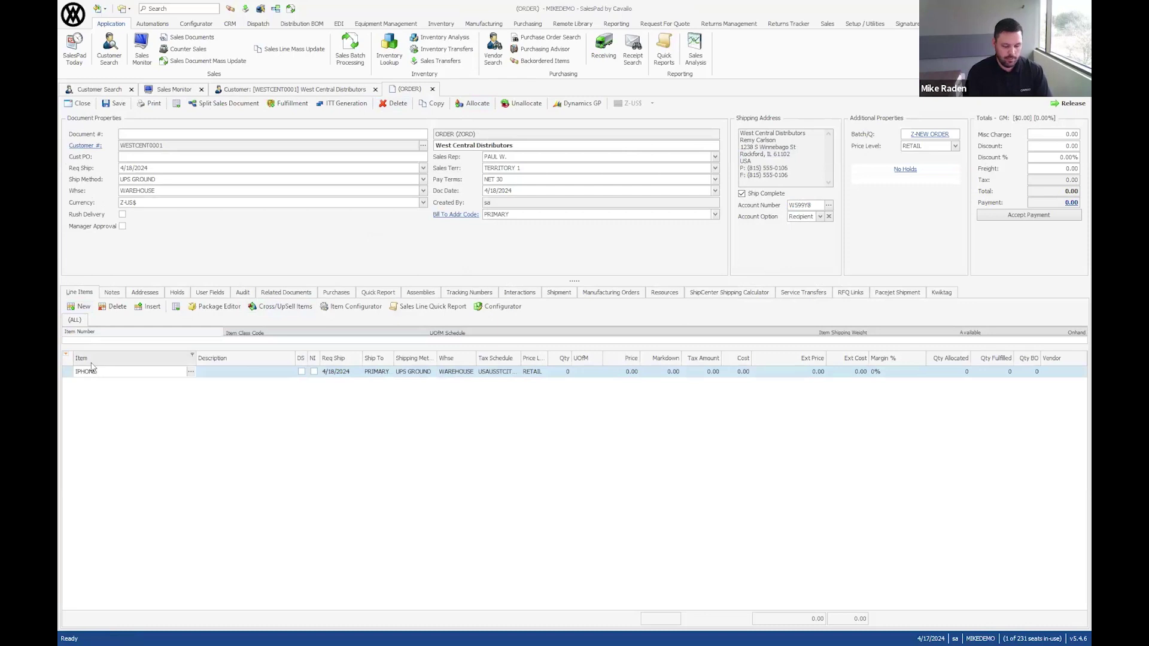
text(12)
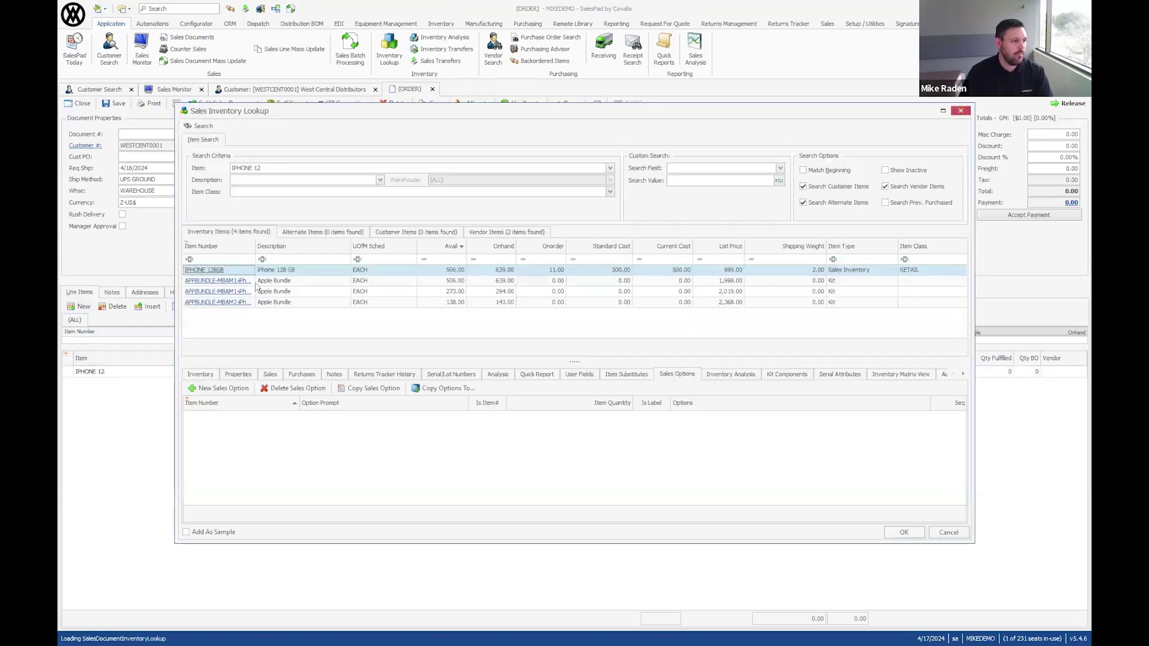
key(Return)
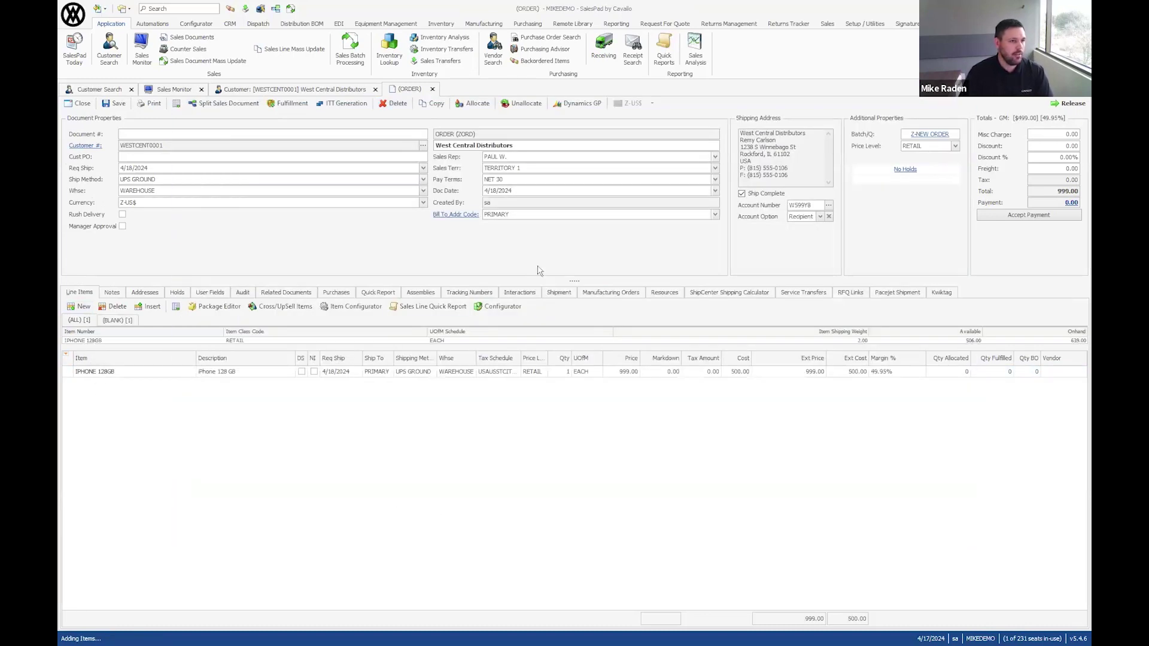
- Save and release the West Central Distributors order to picking, then close the picking ticket preview
click(1062, 104)
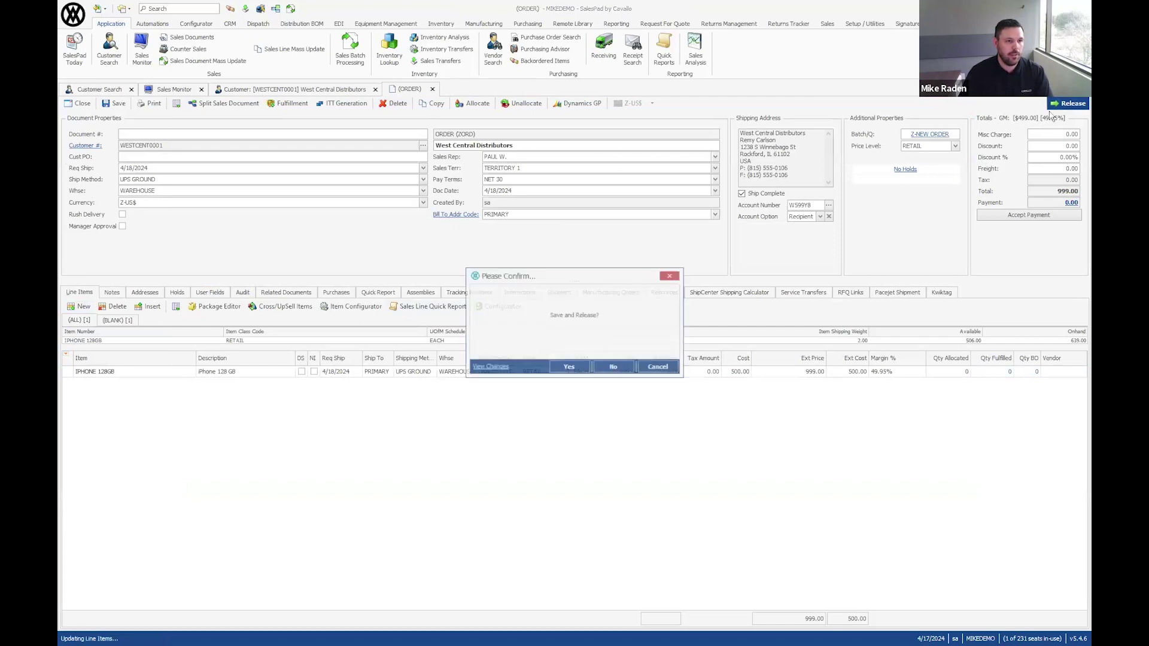
click(568, 370)
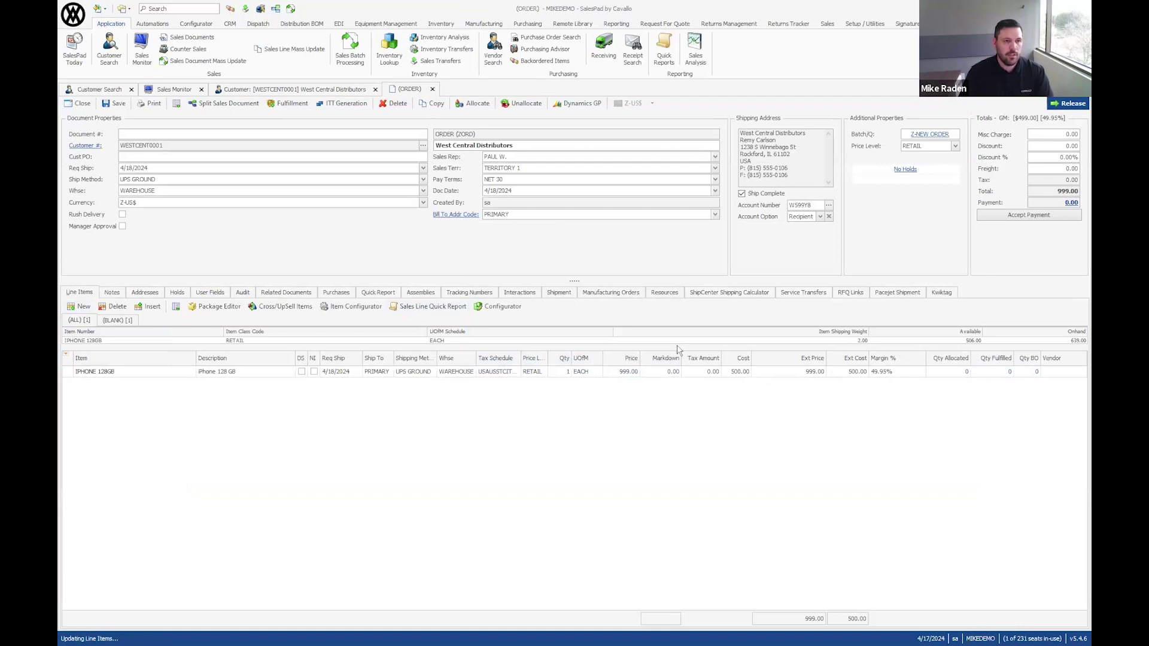
click(659, 431)
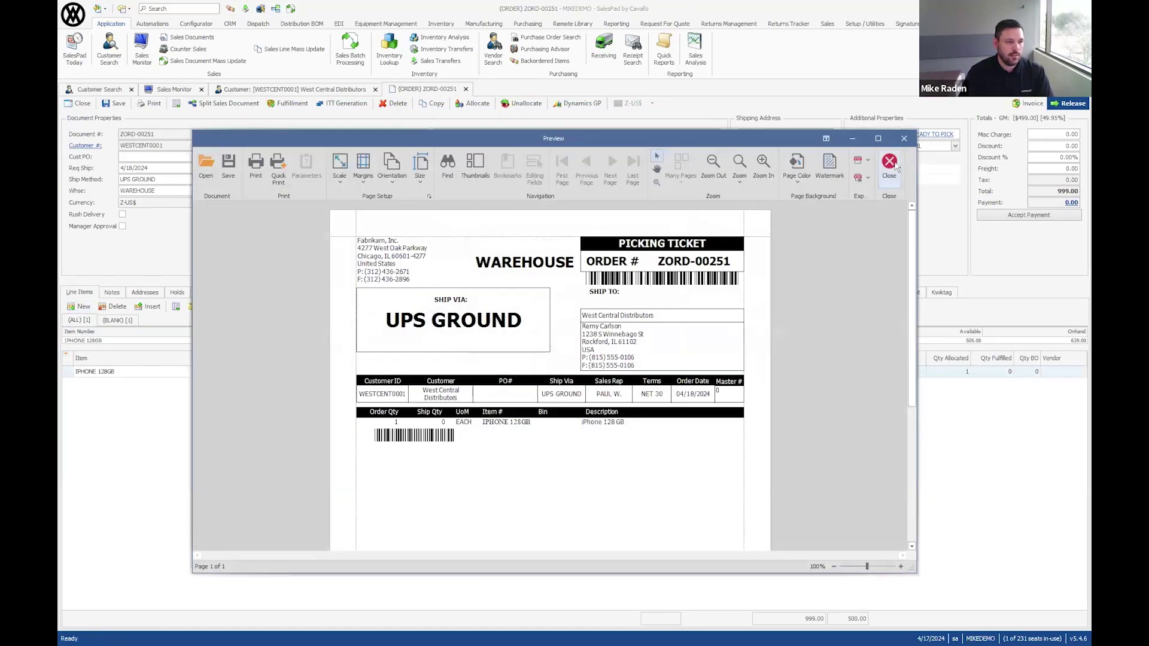
click(905, 140)
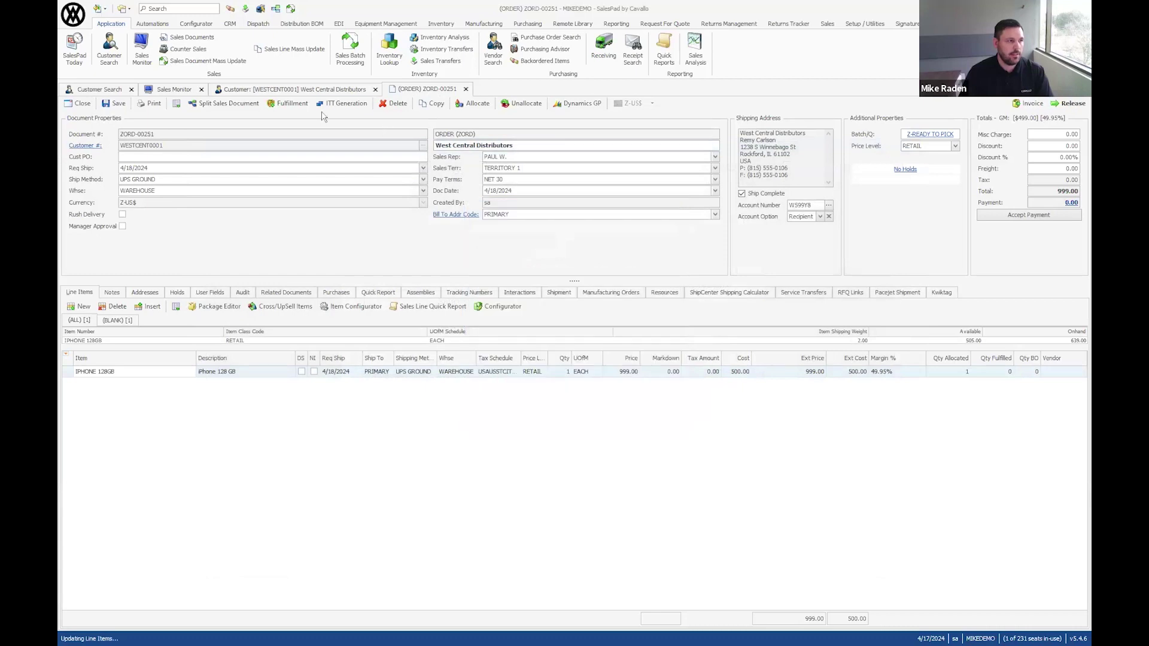
- Fulfill the order's IPHONE 128GB line with the first available serial number in bin 01A01
click(292, 104)
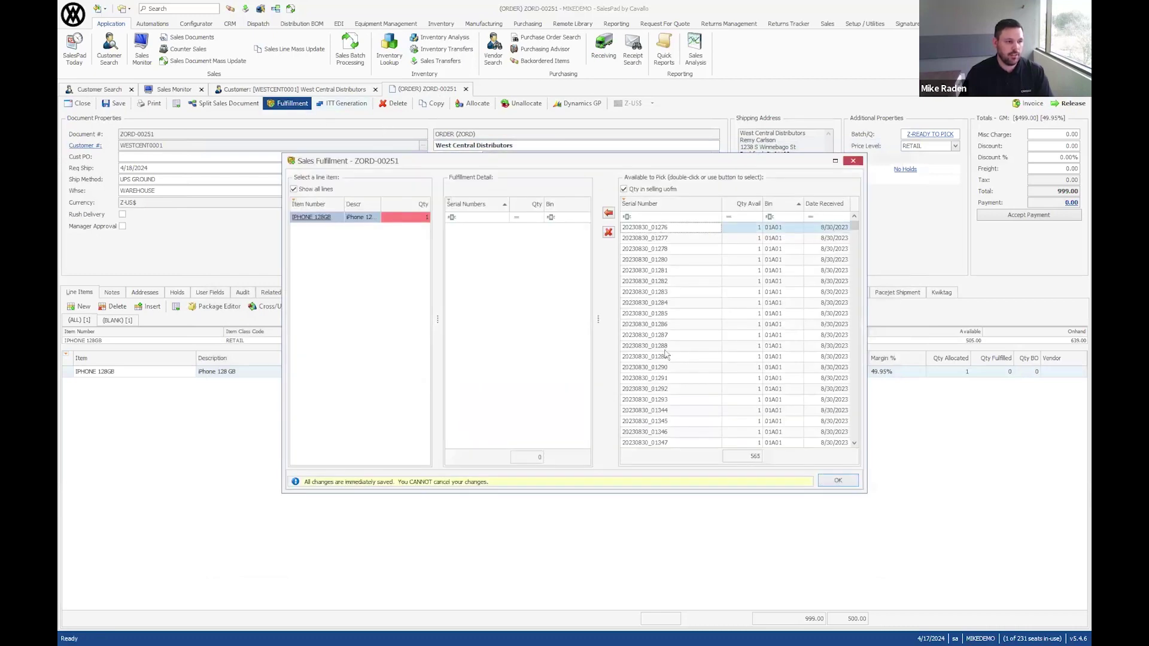
click(609, 213)
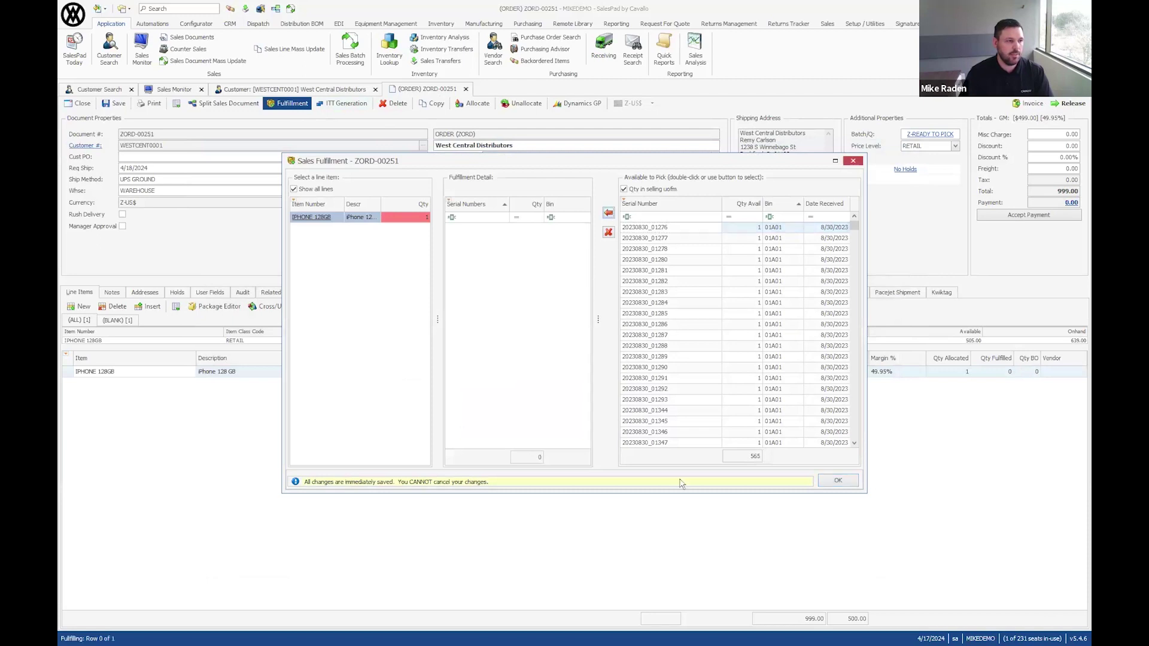
click(827, 483)
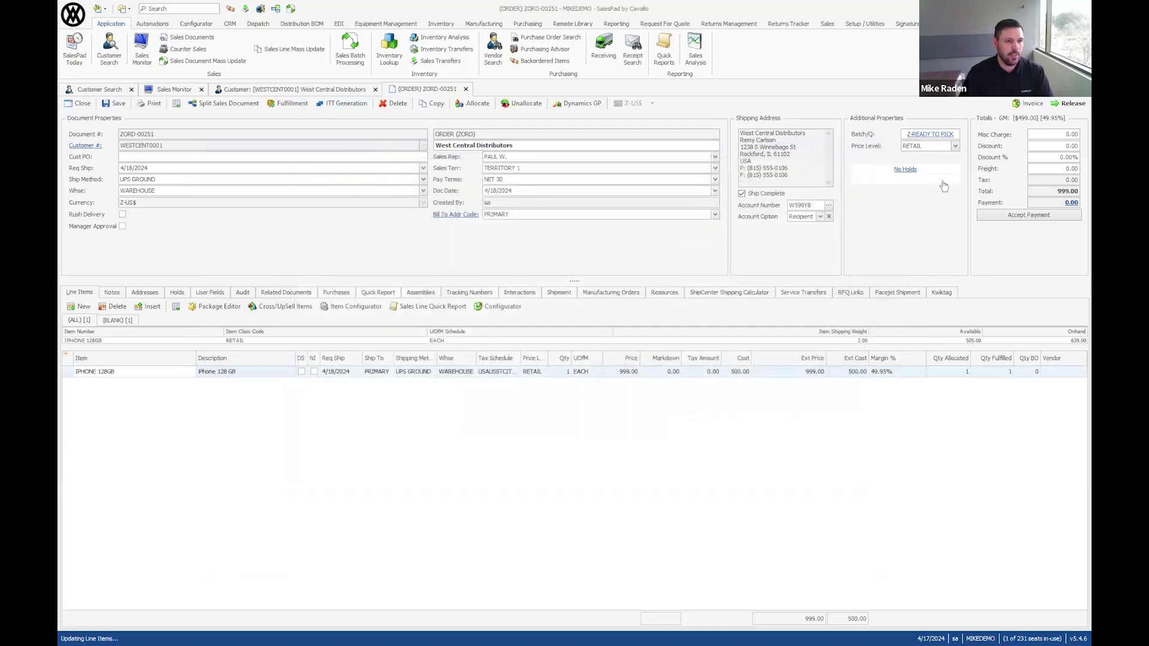
- Release the fulfilled West Central Distributors order to the Z-SHIPPING batch and close the order
click(1071, 104)
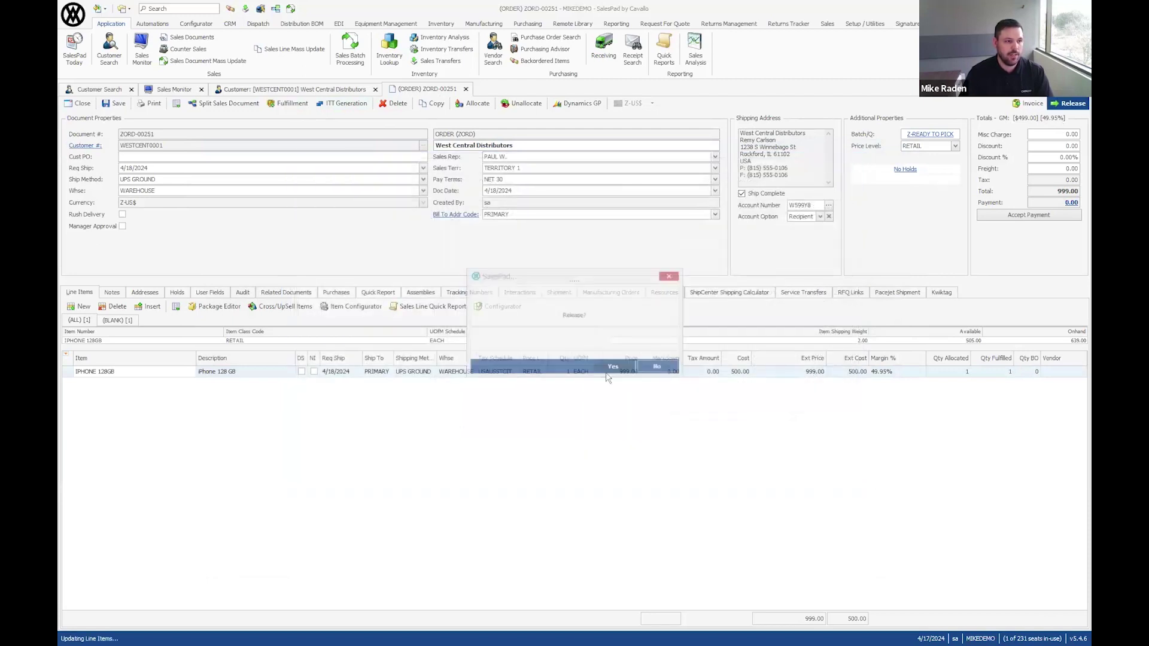
click(656, 373)
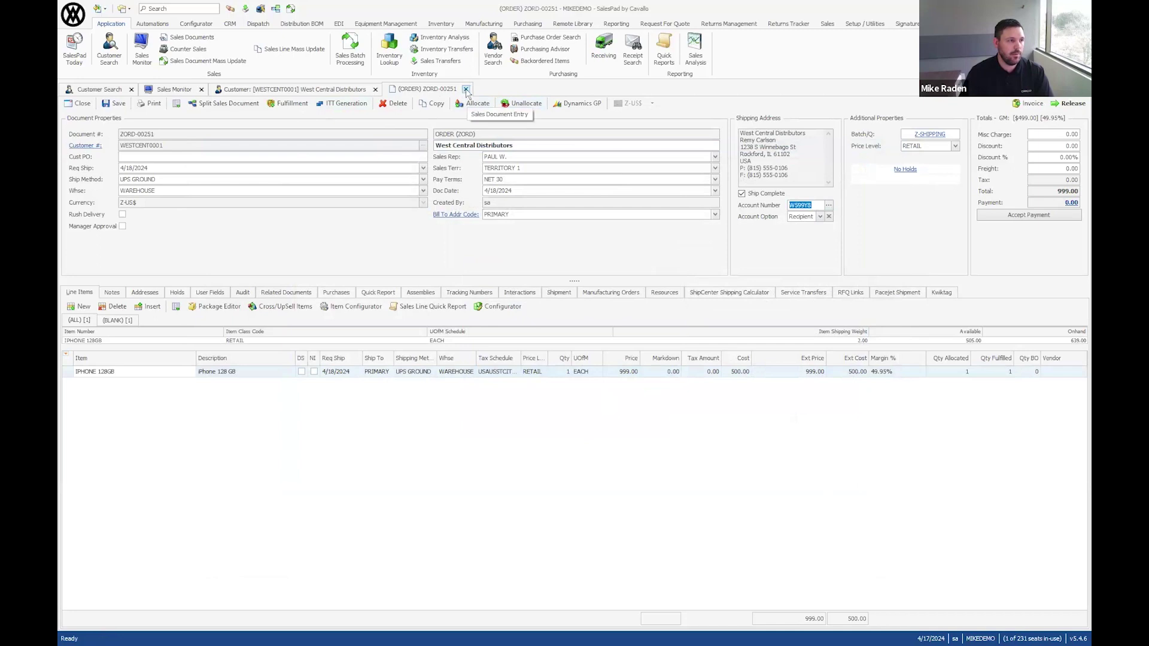
click(466, 89)
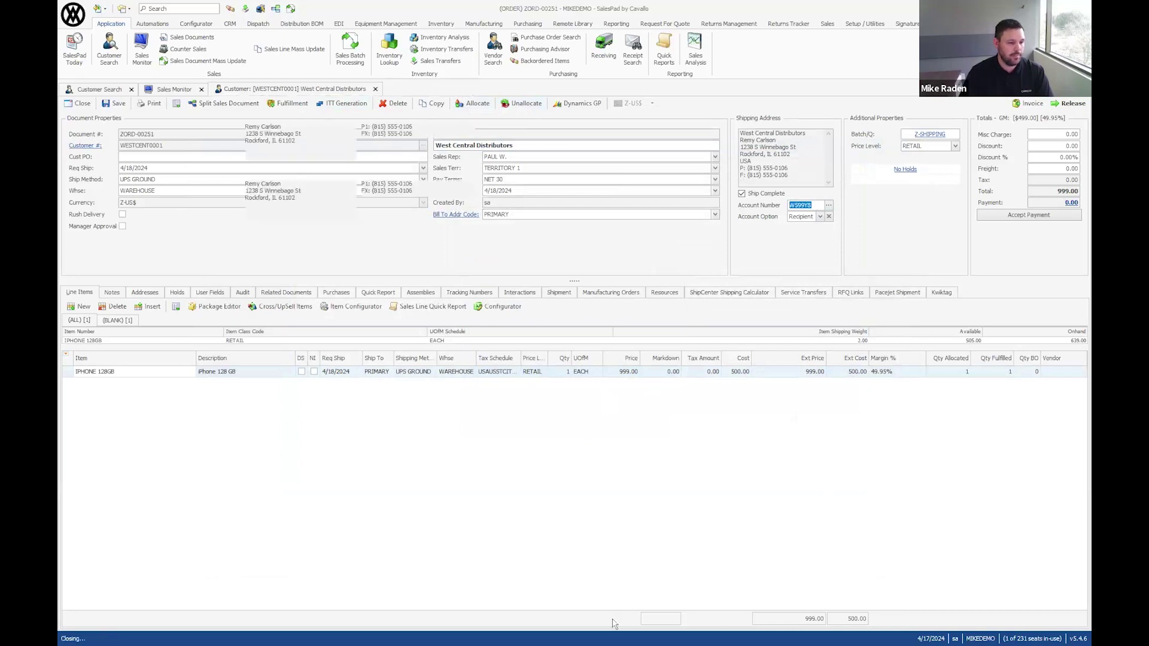
- Switch to ShipCenter, refresh the shipment monitor, open a new shipment for the West Central Distributors order and check its account details
key(alt+Tab)
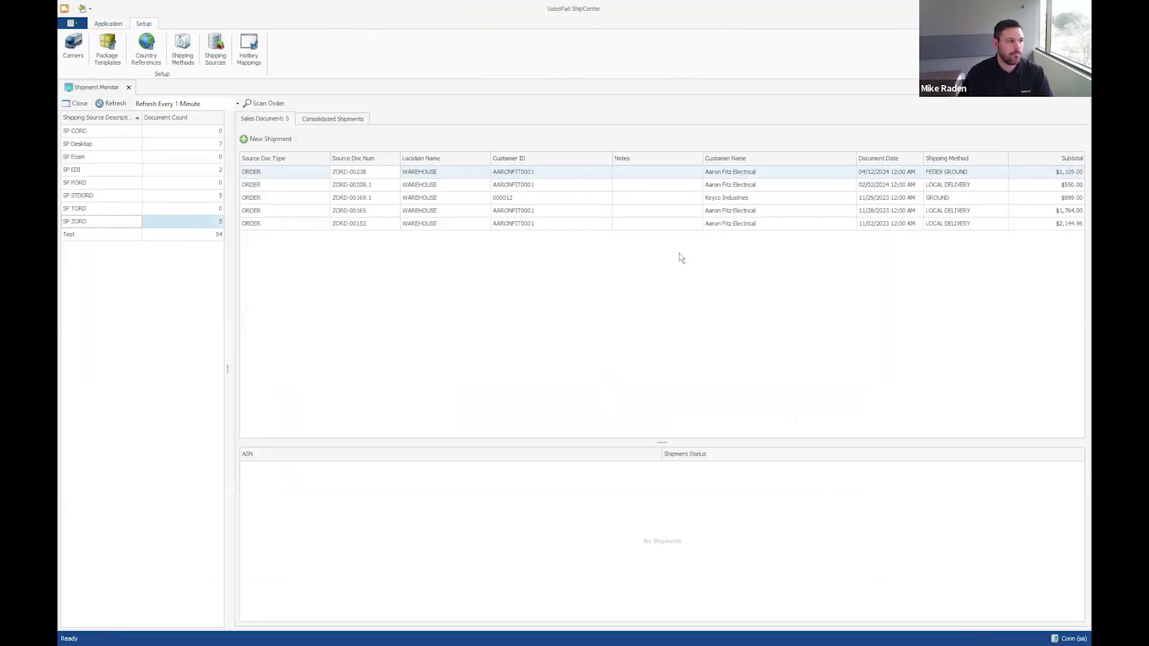
click(115, 103)
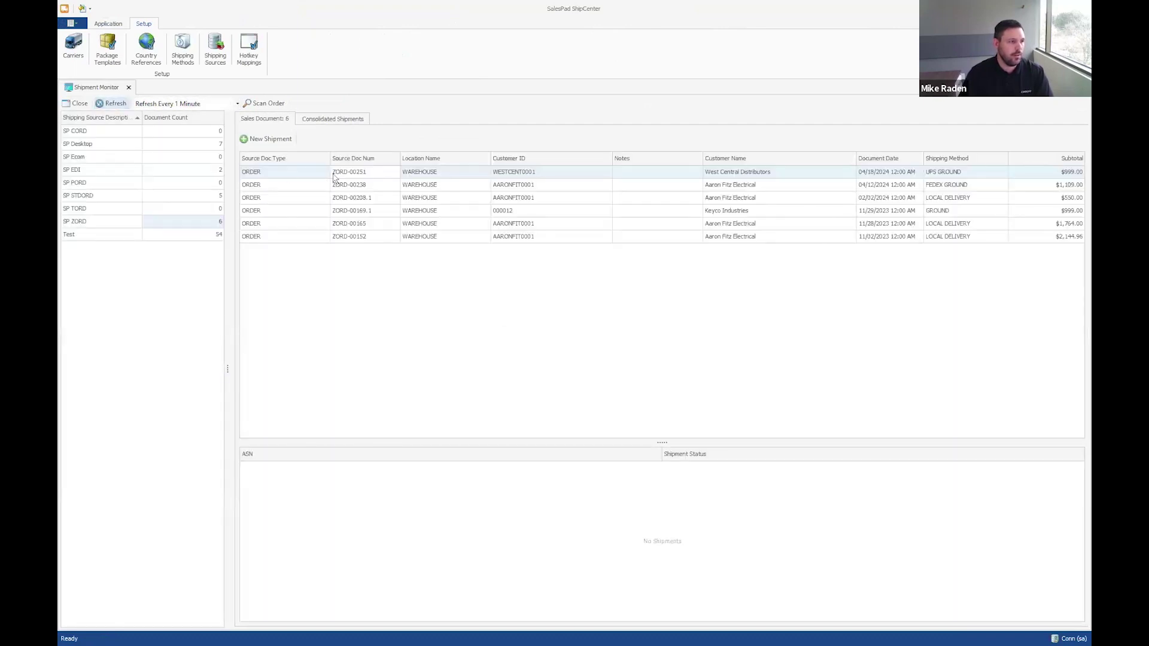
click(334, 175)
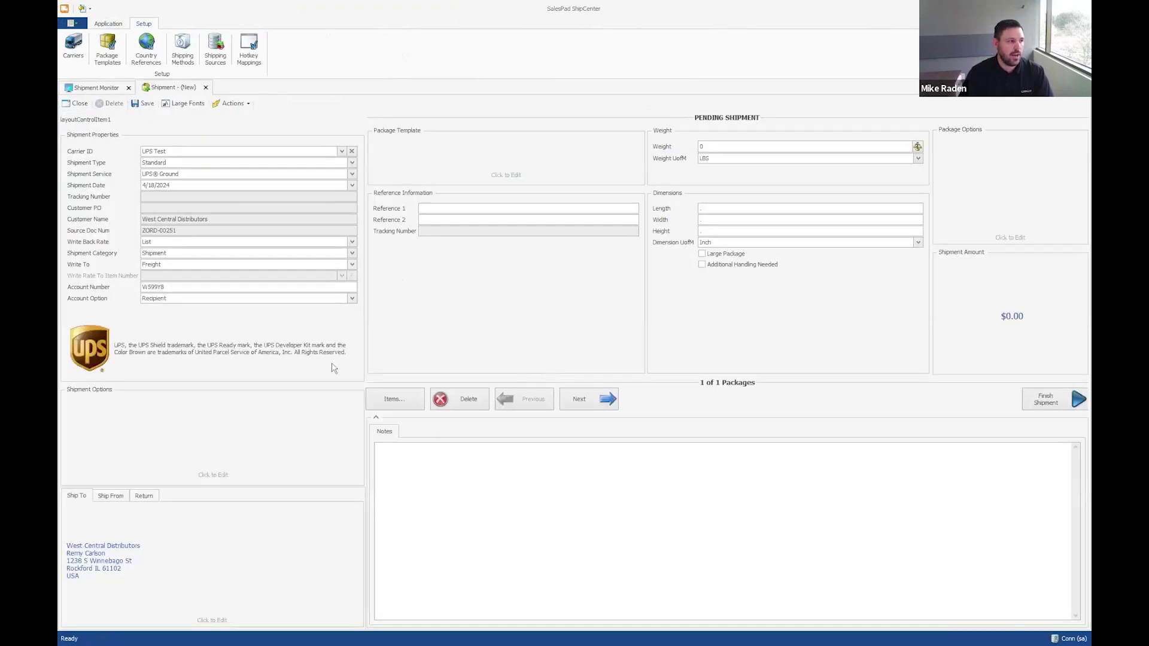
click(97, 292)
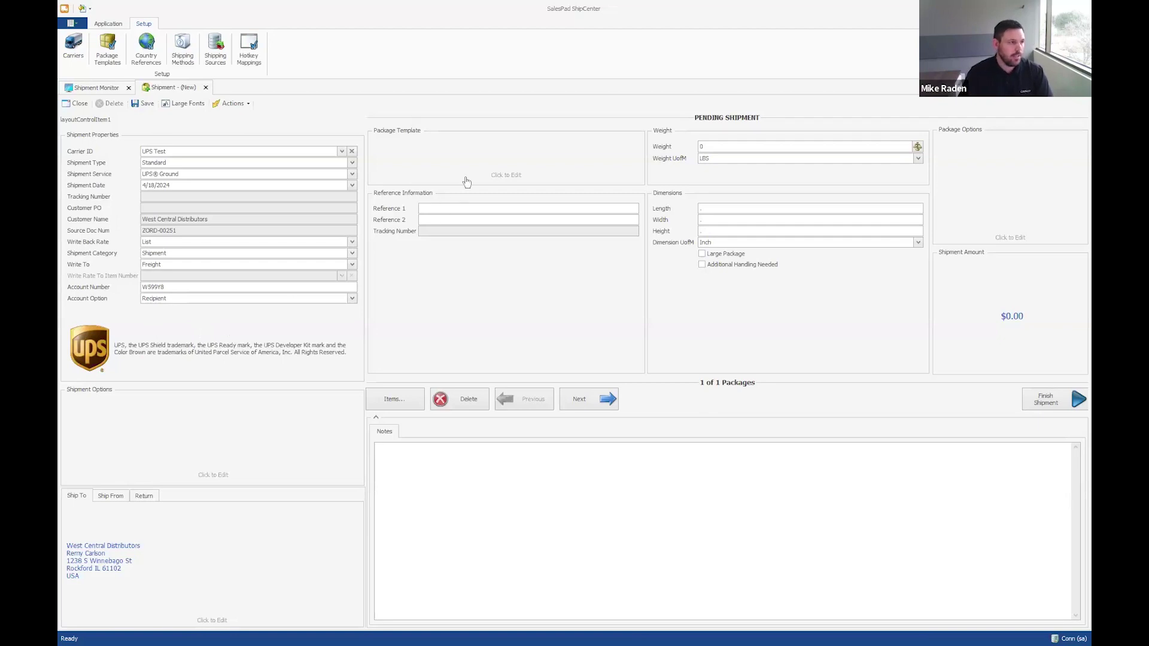
- Apply the Small Box package template to the shipment and pack the iPhone 128 GB item into Package 1
click(494, 180)
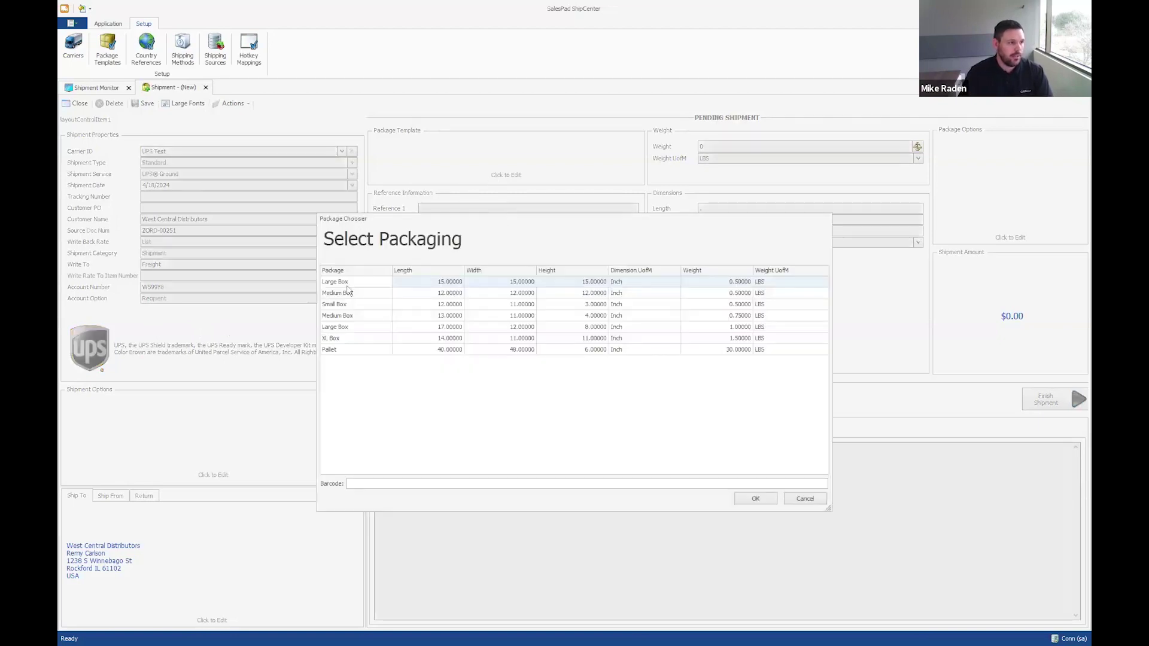
click(349, 305)
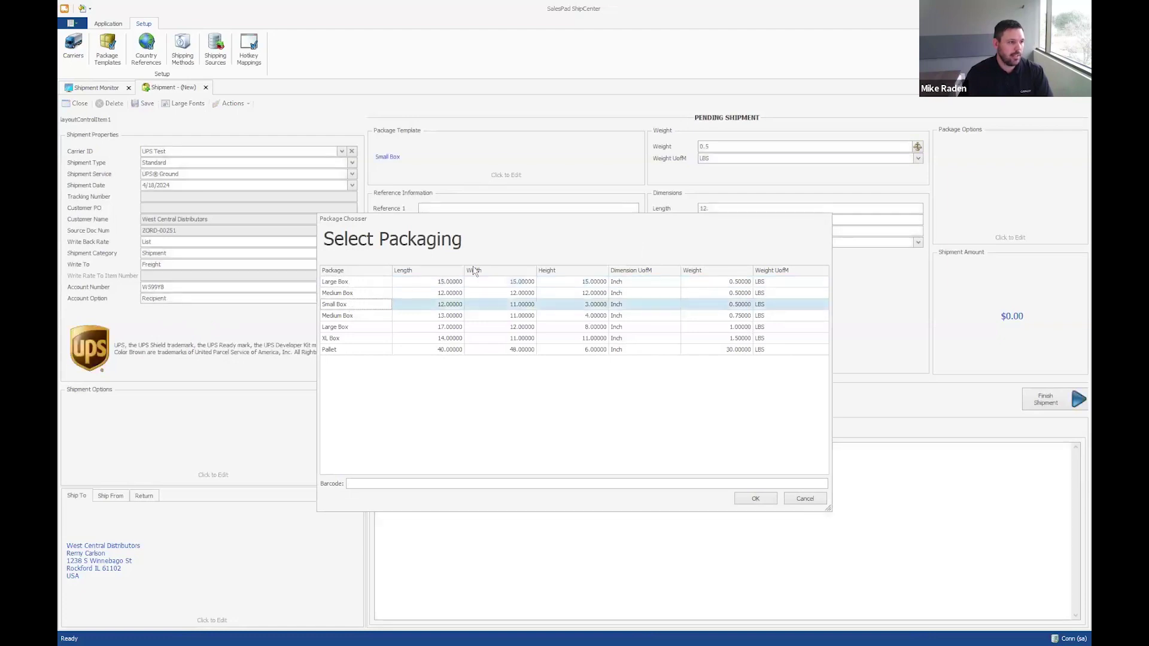
key(Return)
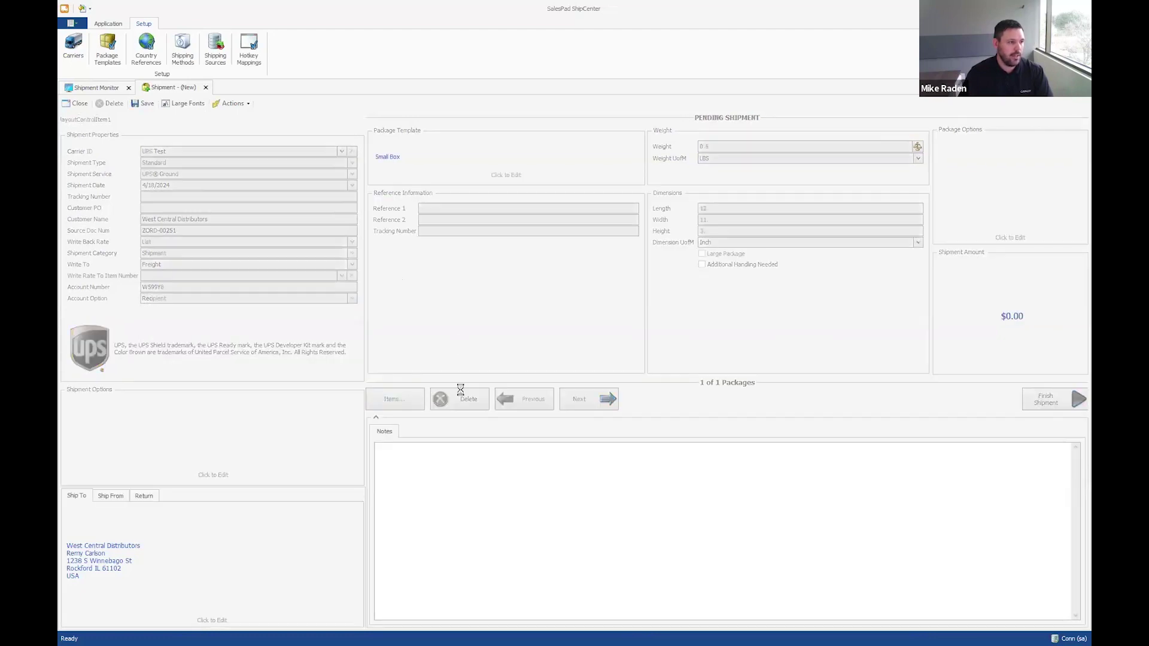
click(352, 270)
click(510, 365)
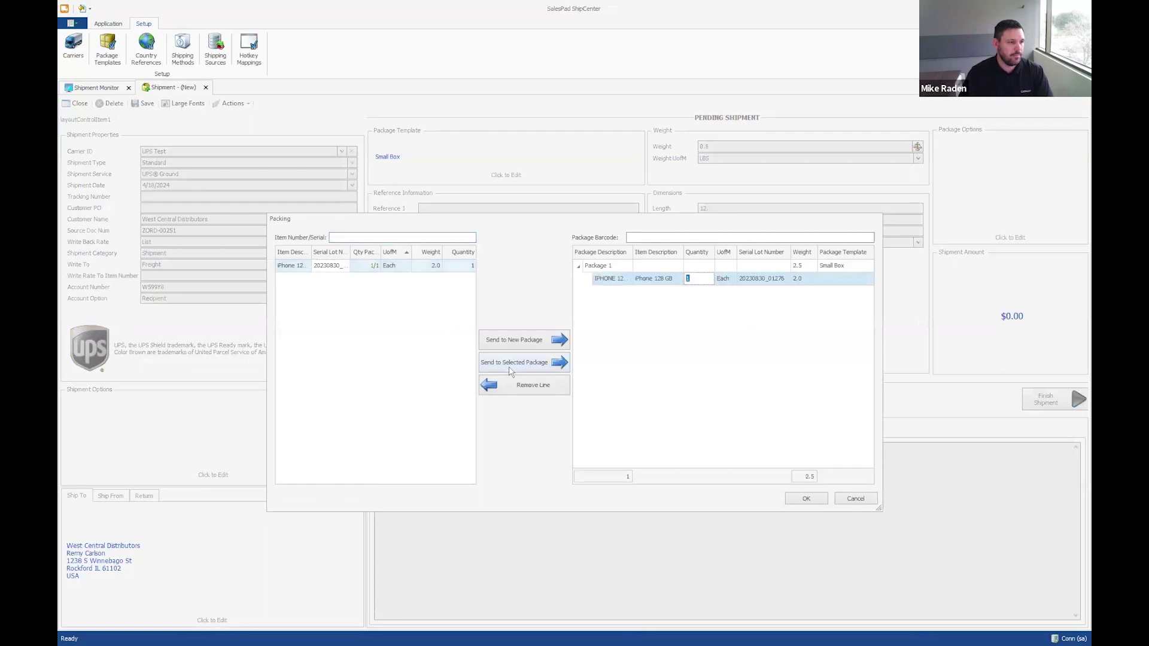
click(806, 500)
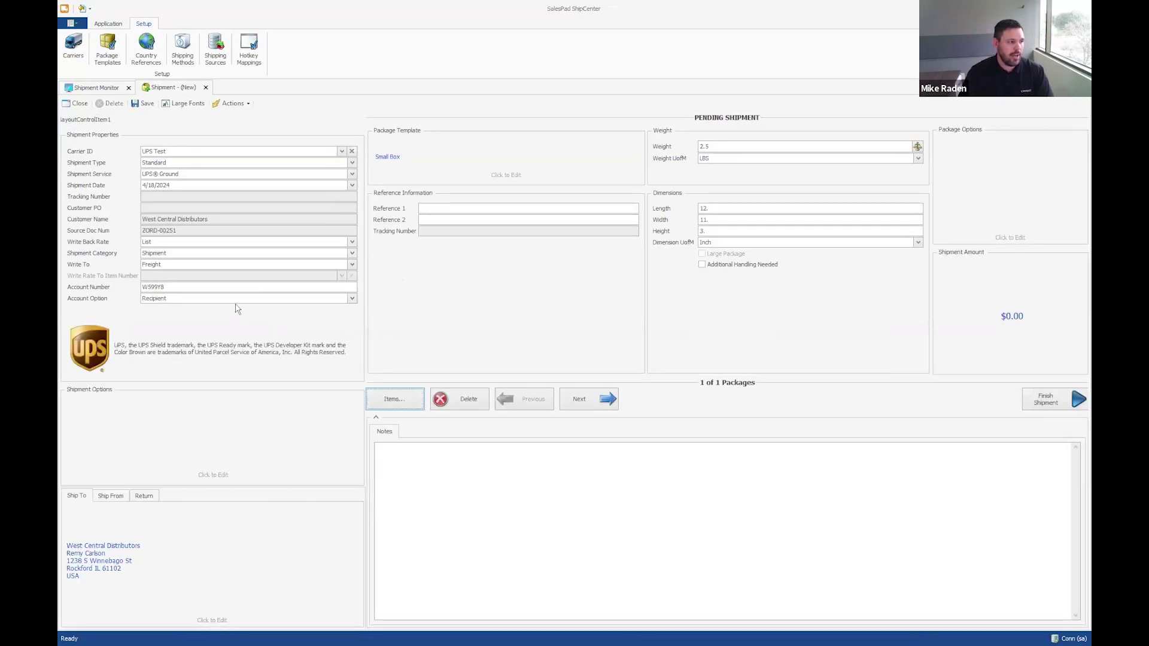
- Set the UPS shipment's account option to My Account, then rate and finish the shipment
click(234, 298)
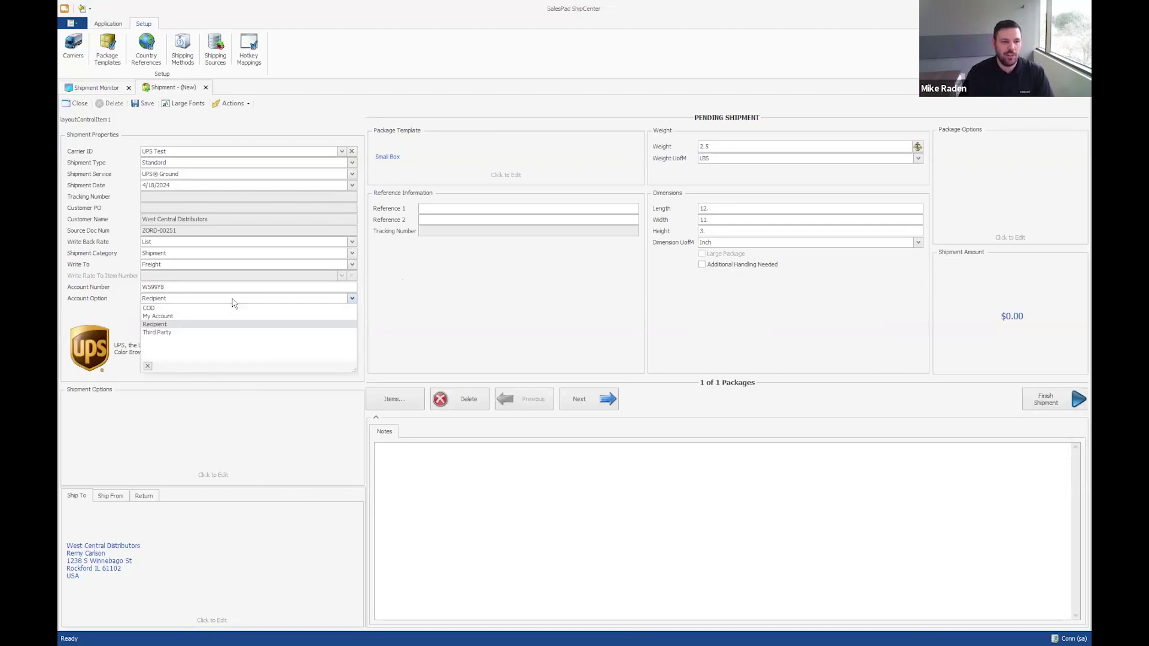
click(211, 316)
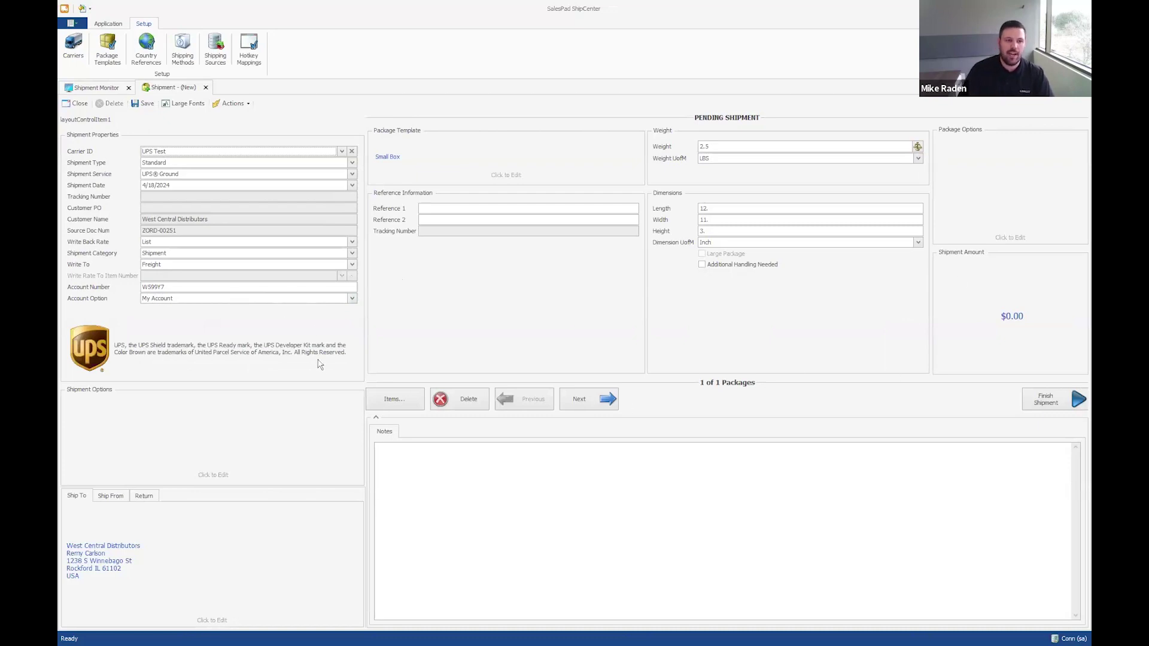
click(989, 326)
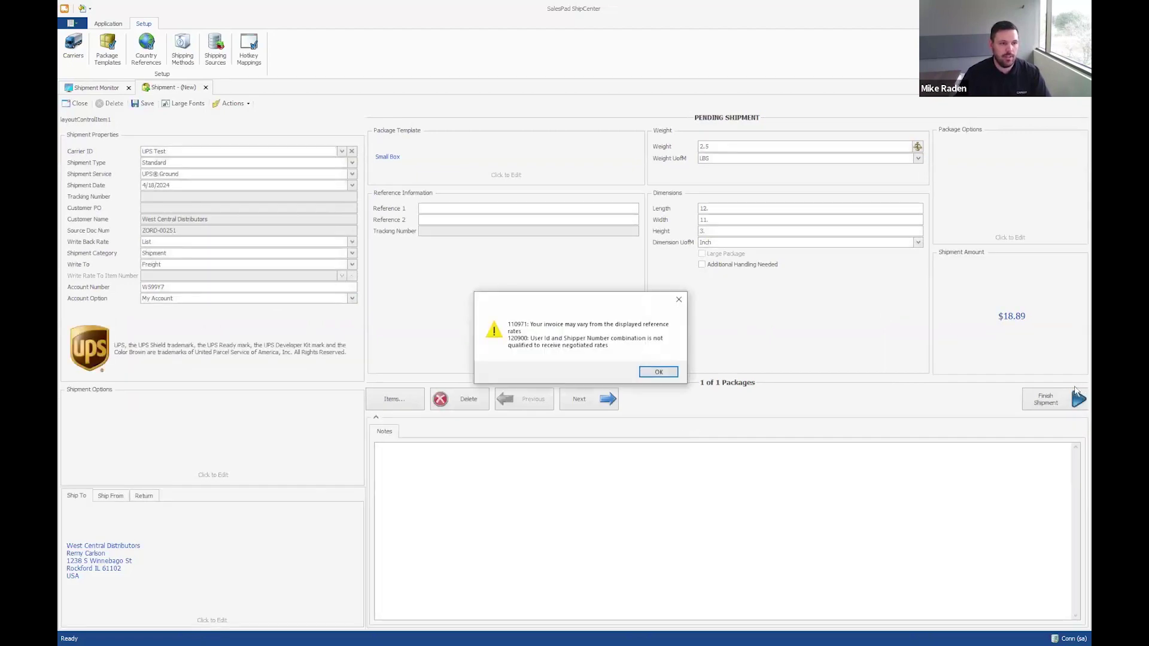
click(659, 373)
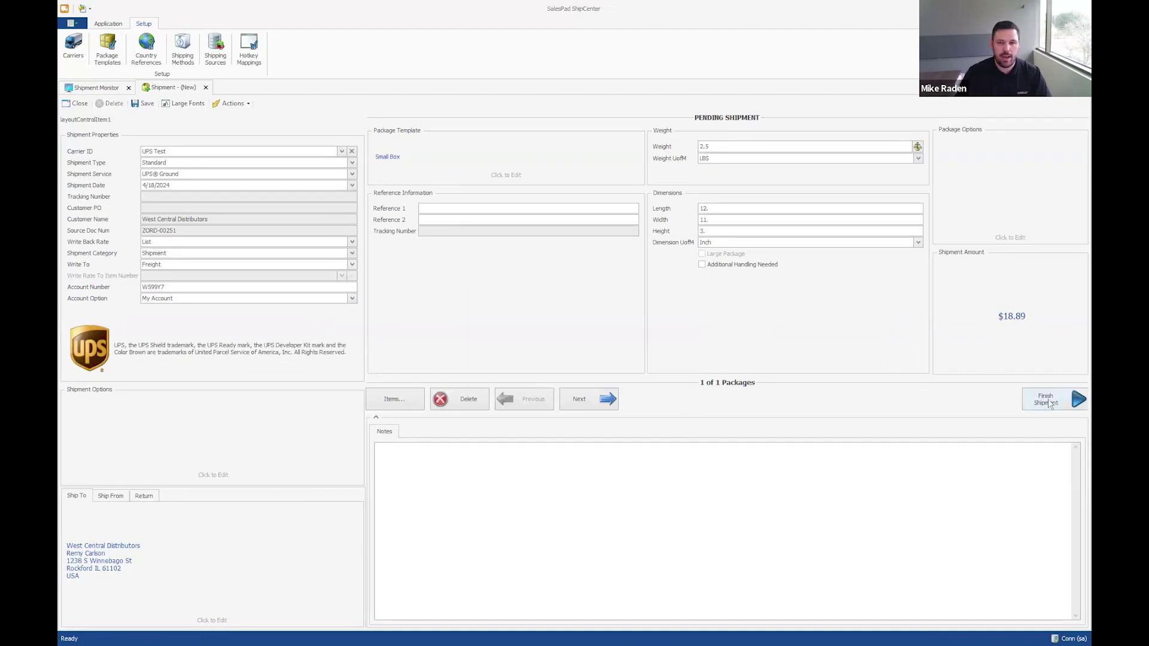
click(1047, 402)
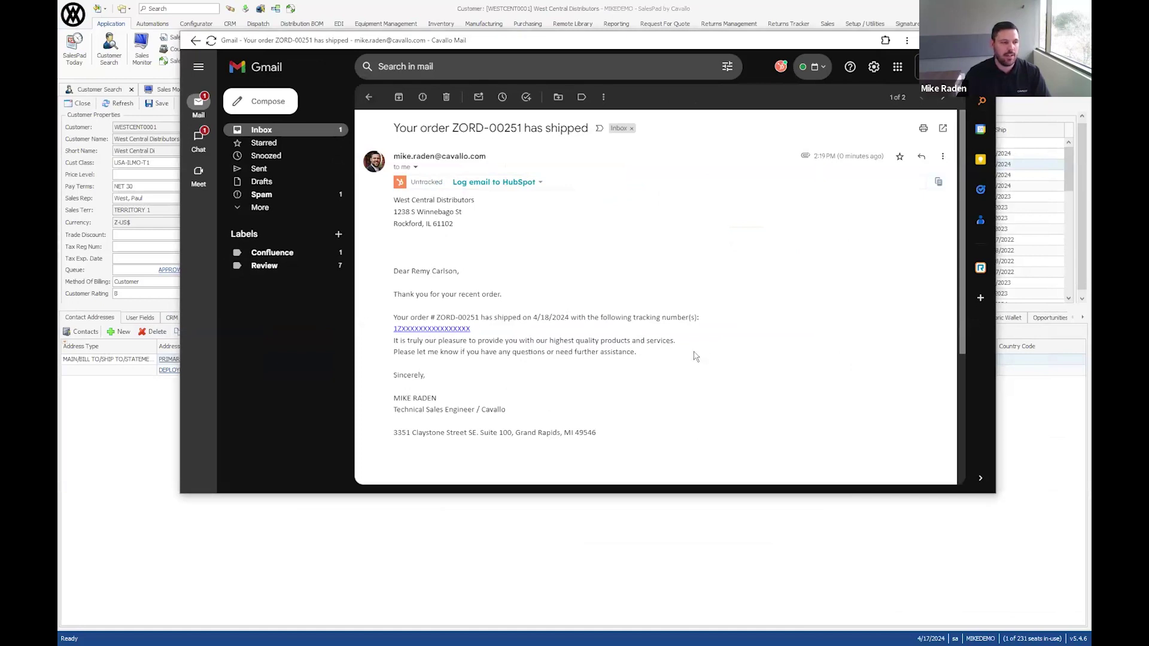
- Review the order-shipped email in Gmail and its PDF invoice attachment, then return to the customer record in SalesPad
scroll(688, 354, down, 3)
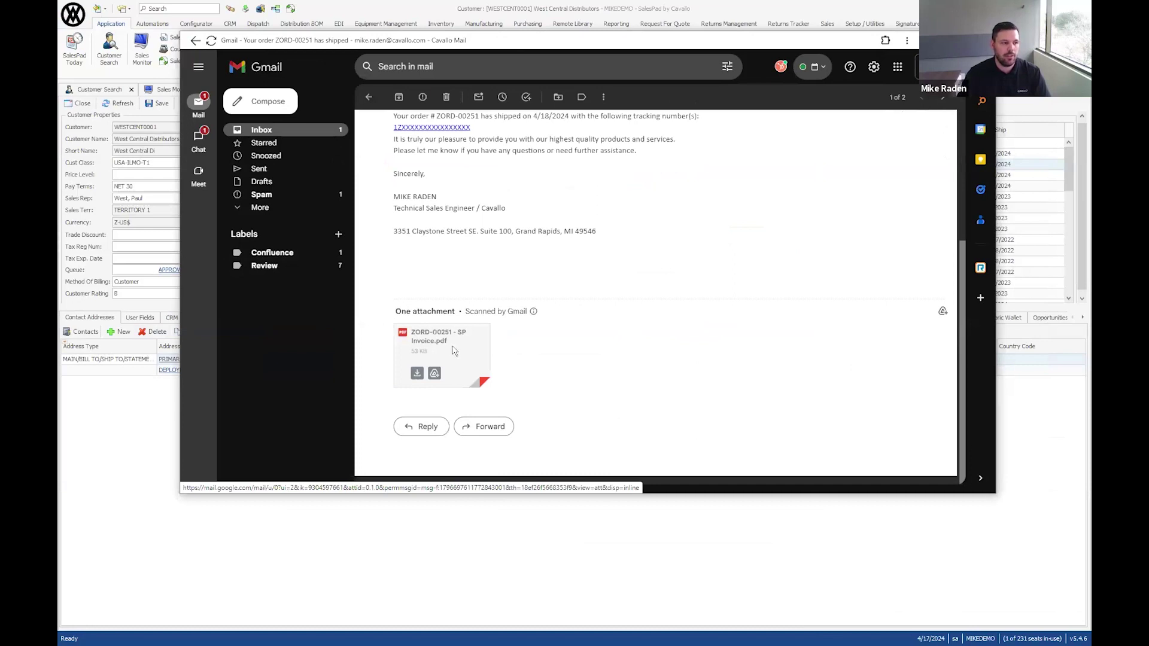
click(454, 352)
click(197, 65)
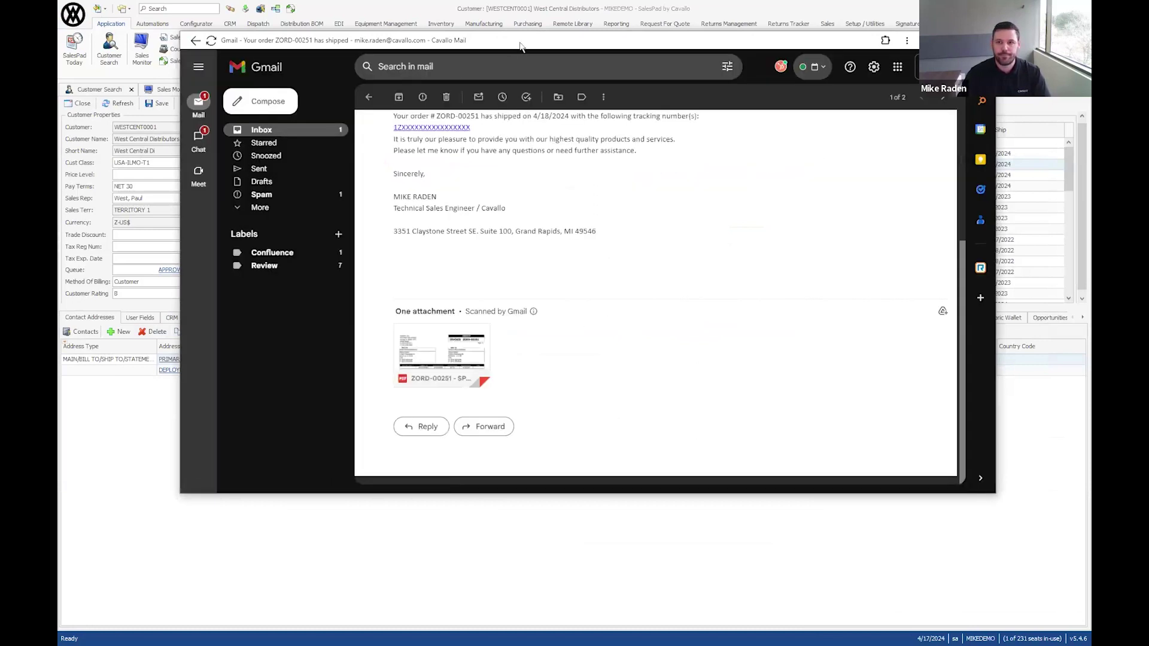
click(985, 40)
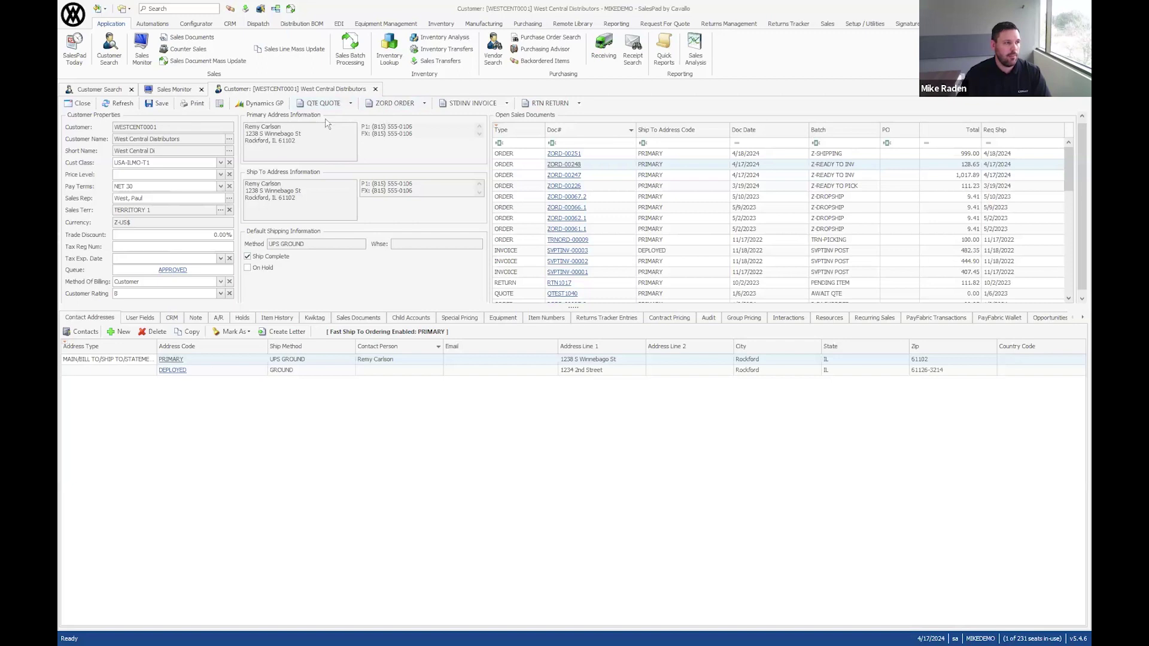
- Create and save a new ZORD order for West Central Distributors with one line for item MBAM1
click(395, 103)
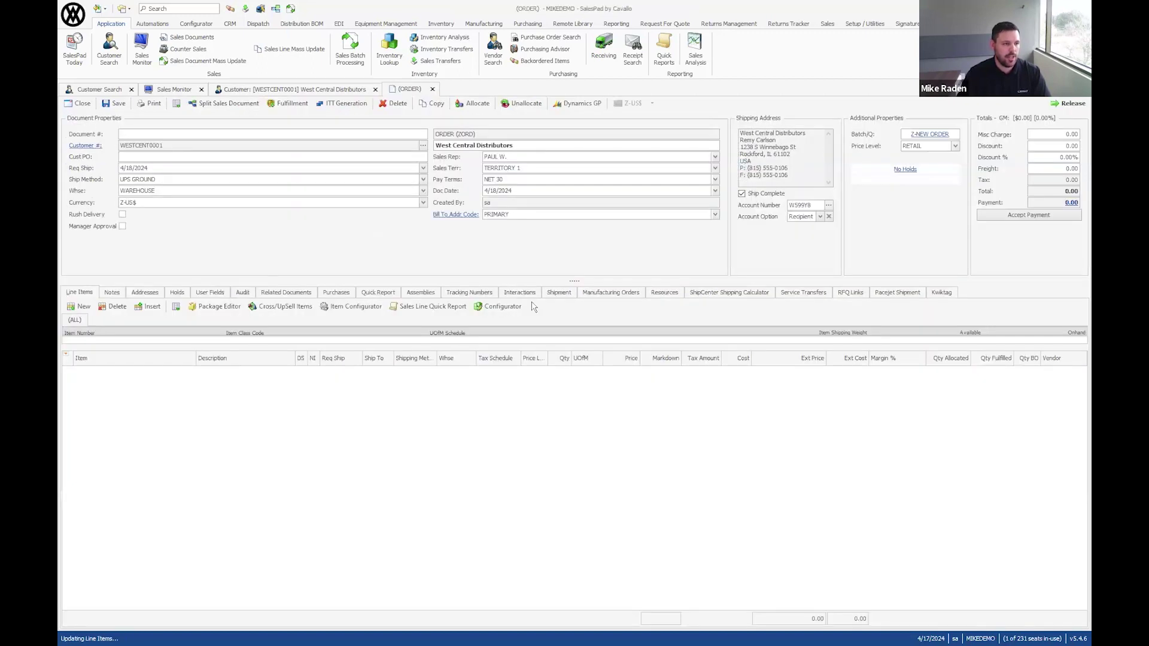
click(81, 307)
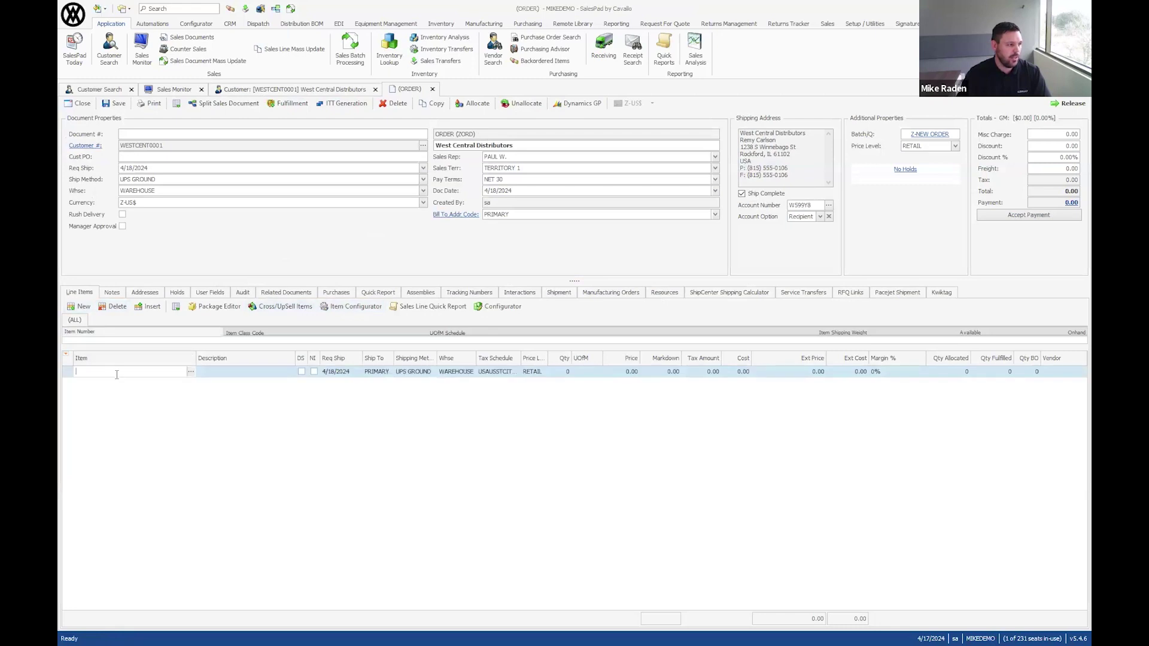
text(MBAM)
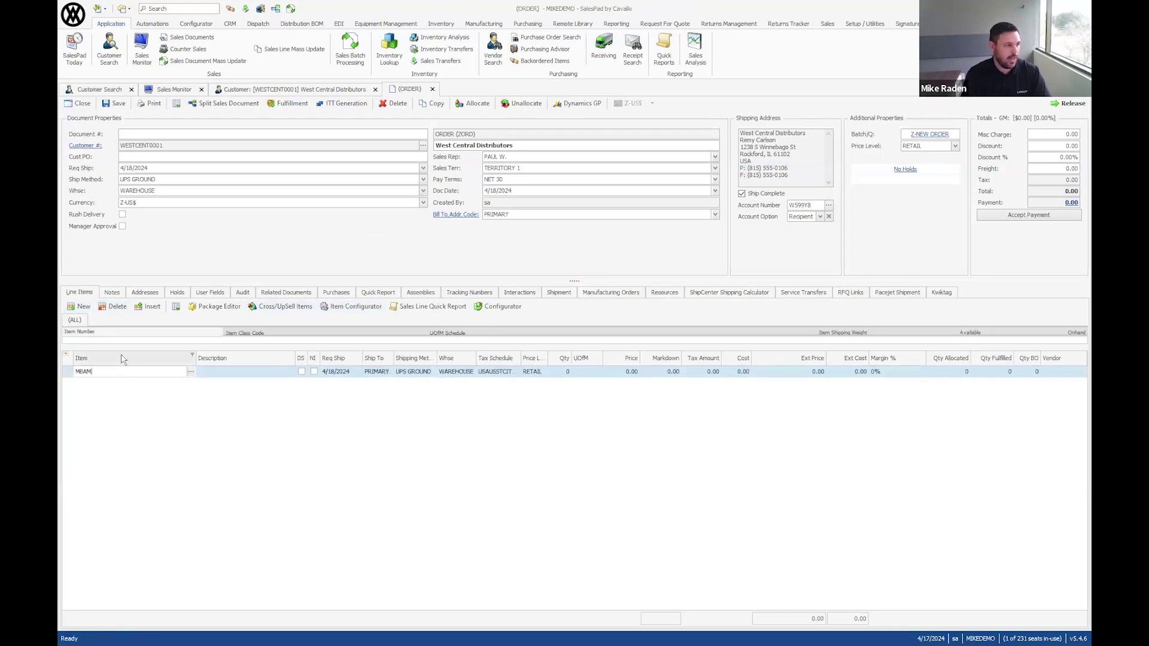
text(1)
key(Tab)
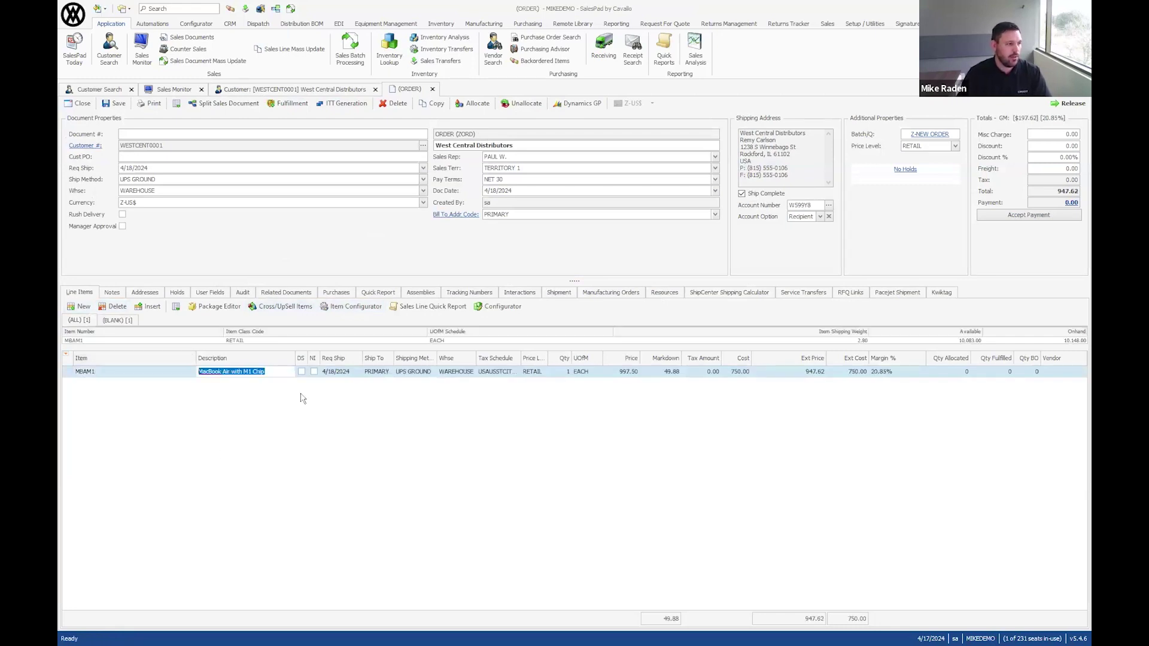
click(119, 107)
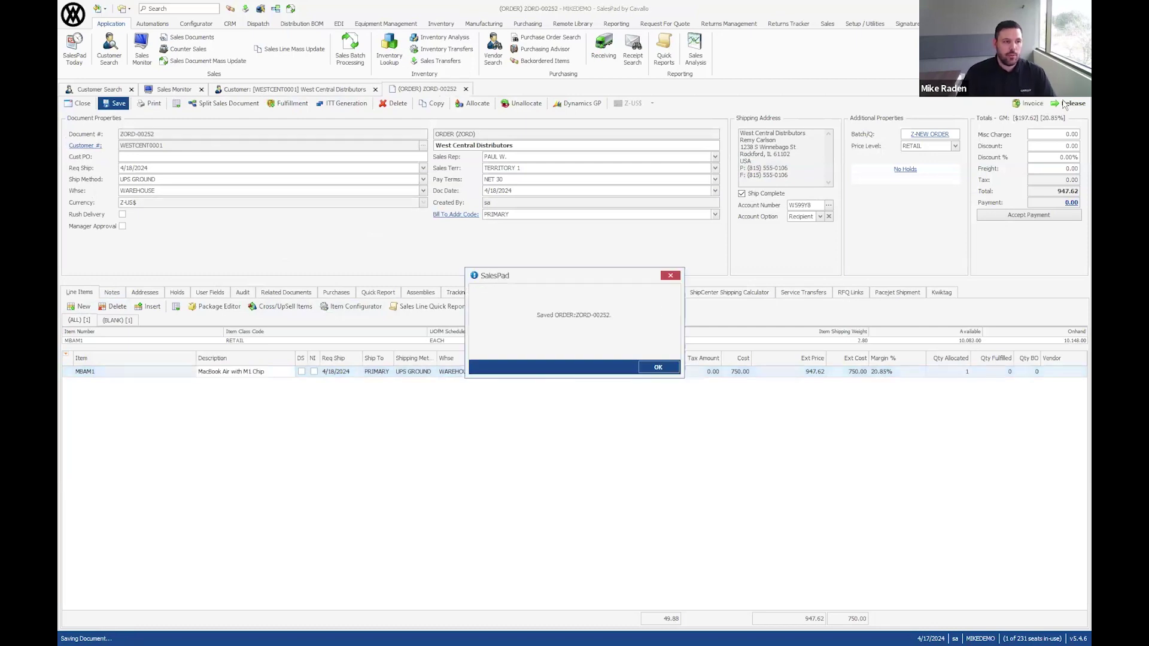
click(647, 368)
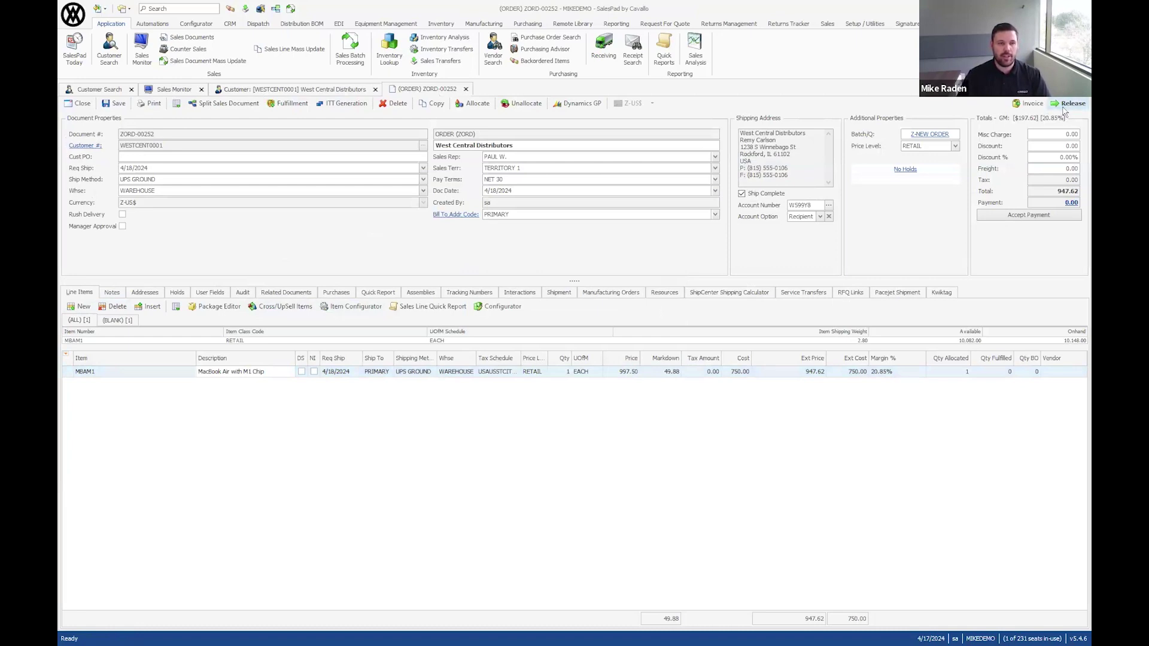
- Release the new order to picking, then close the picking ticket preview and the queue message
click(1068, 106)
click(625, 369)
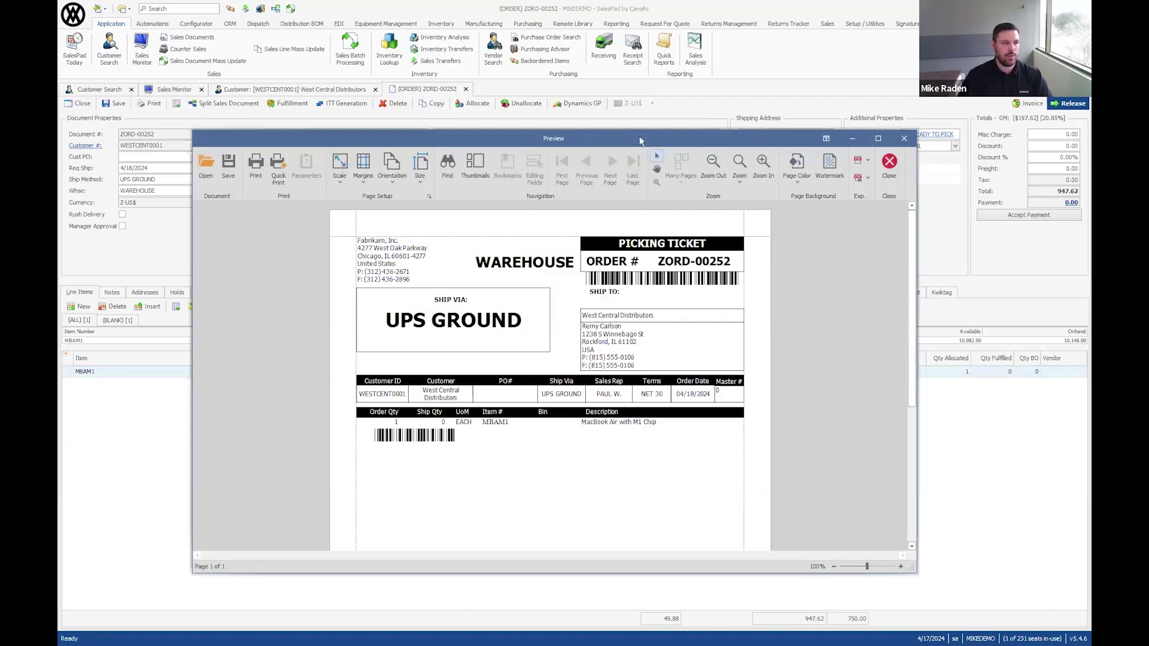
drag(639, 135, 649, 94)
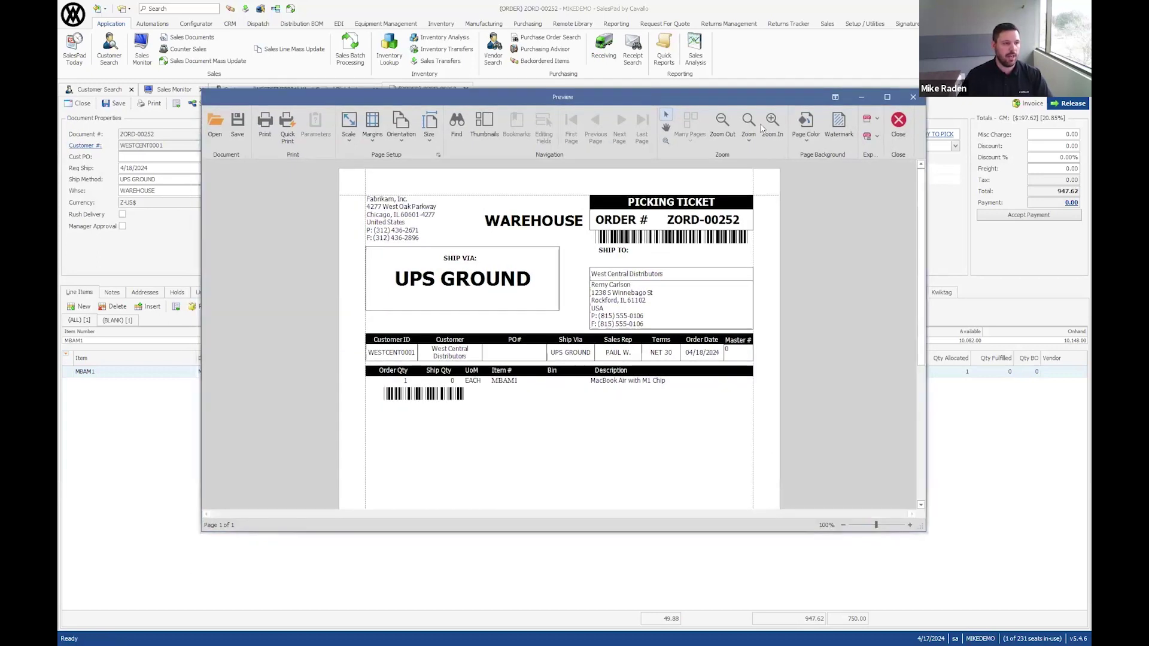
click(912, 98)
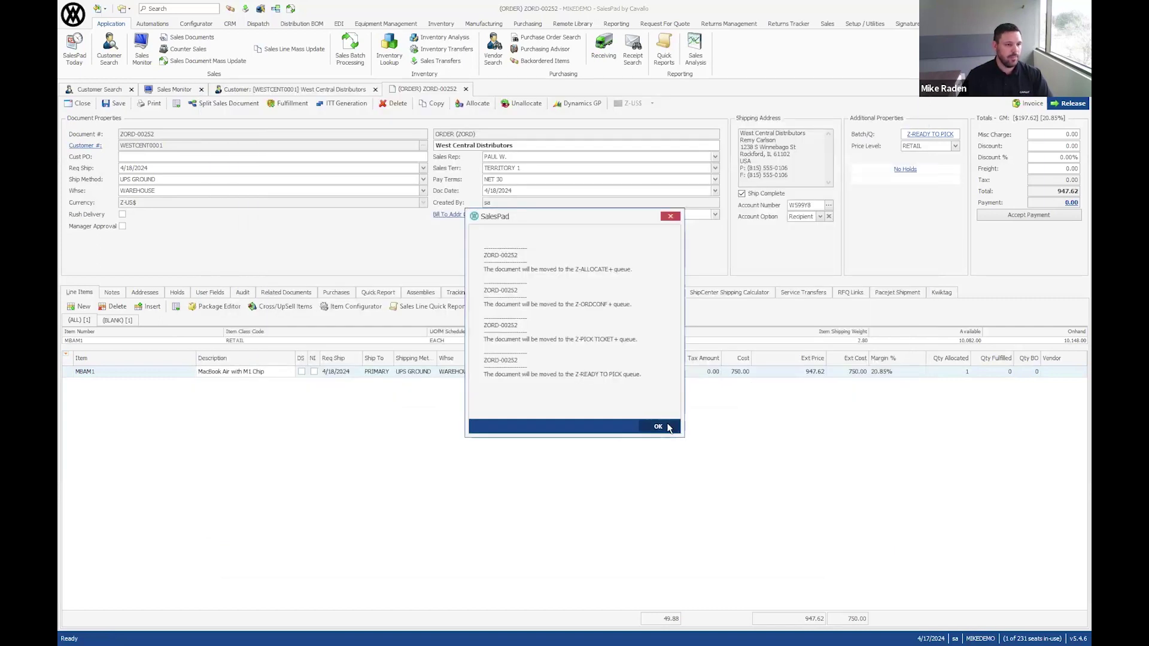
click(661, 427)
- Fulfill the order's MBAM1 line from bin 01A01
click(292, 104)
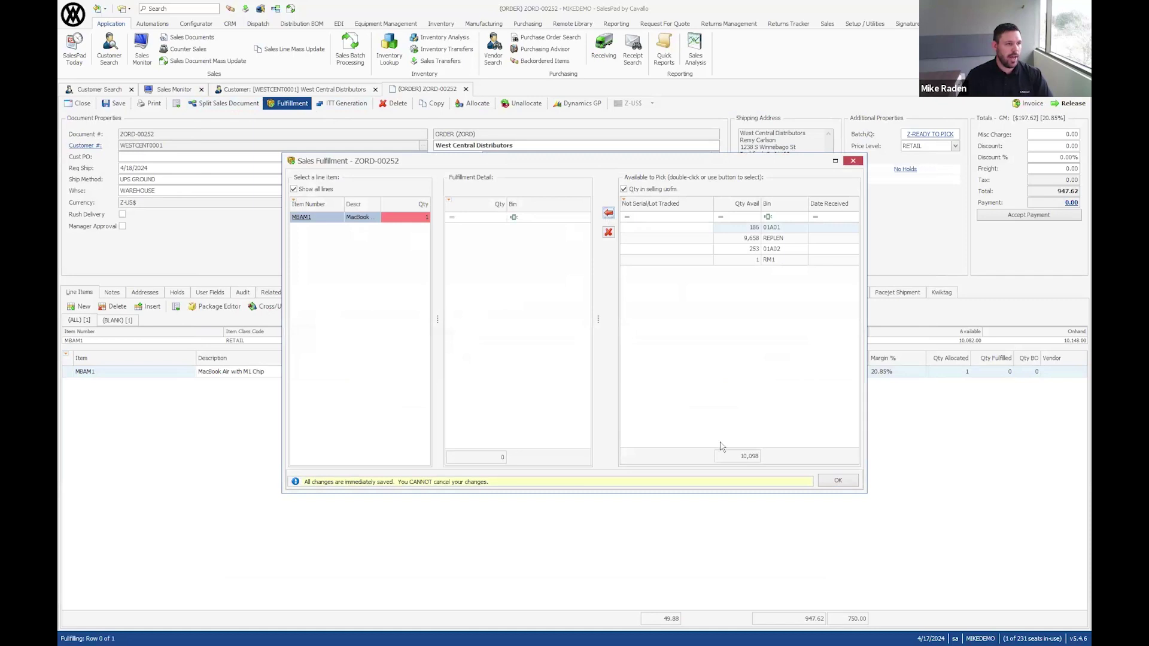
click(608, 215)
click(838, 481)
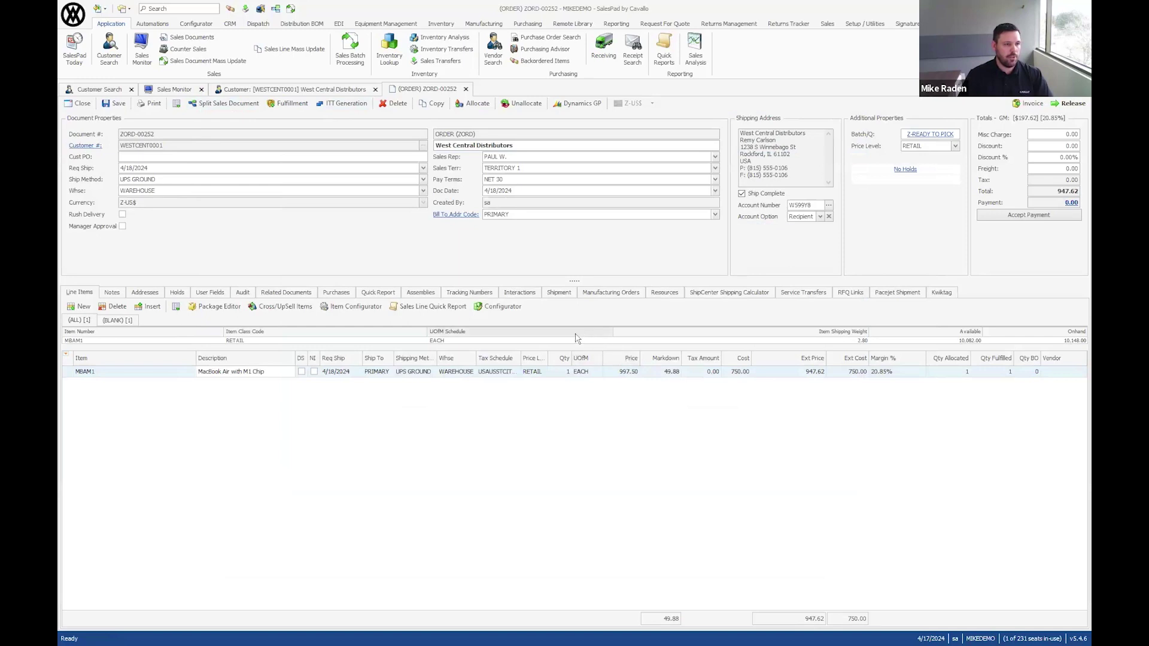
- Enter a 10 × 10 × 10 inch package weighing 5 lbs in the order's ShipCenter Shipping Calculator
click(737, 298)
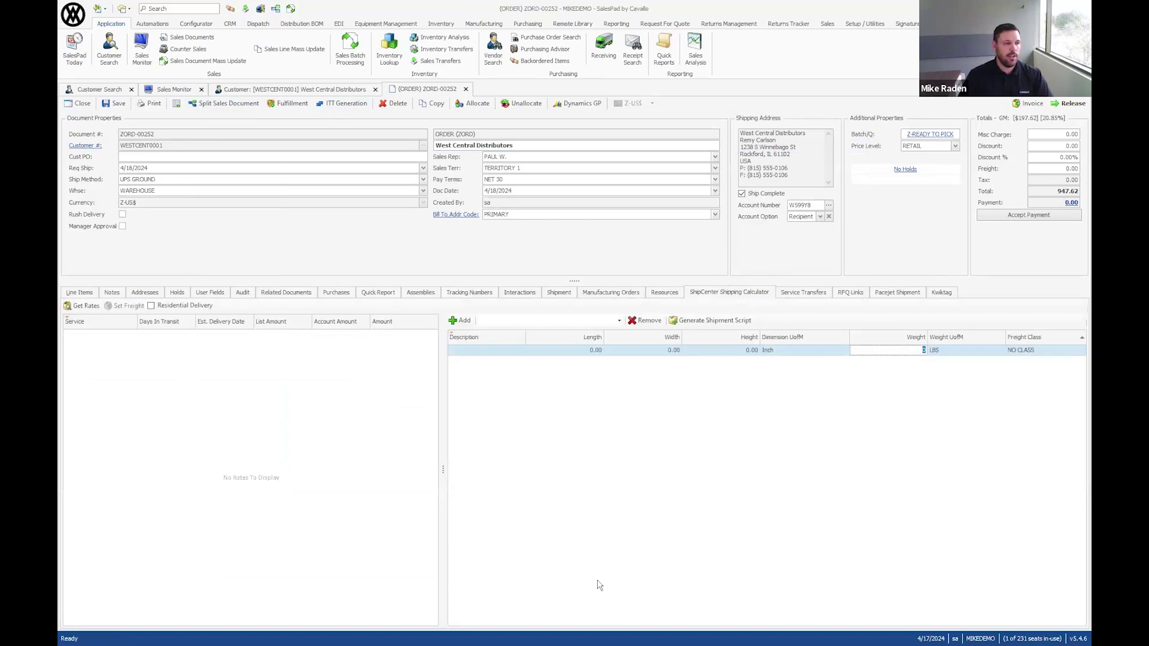
click(571, 350)
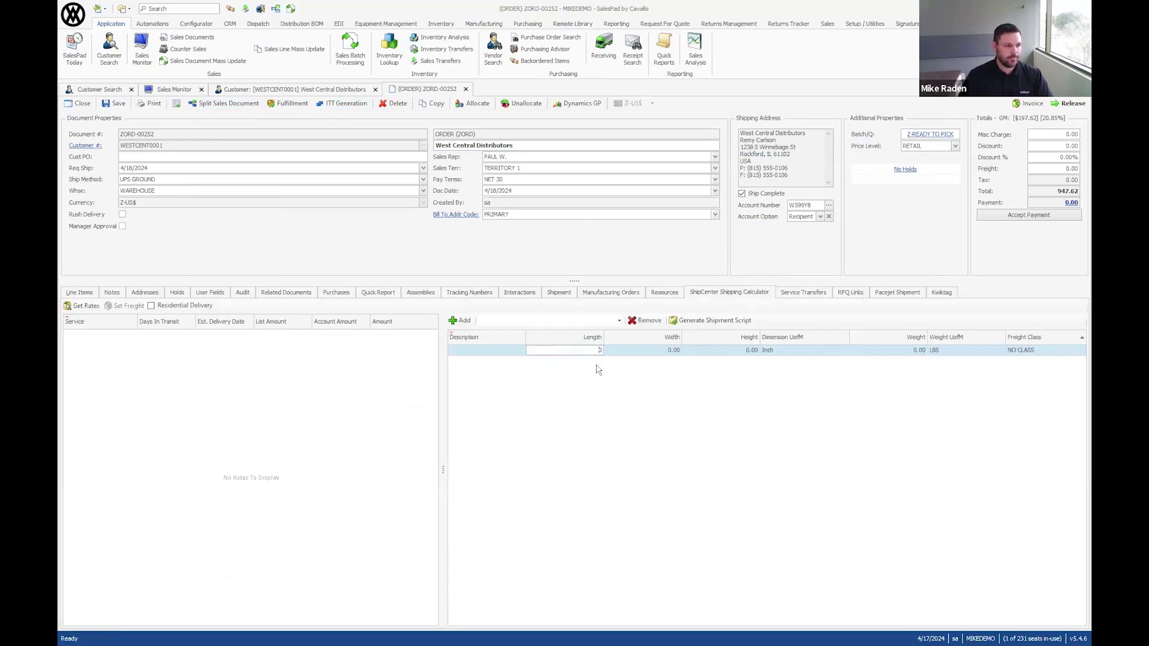
click(619, 320)
click(562, 416)
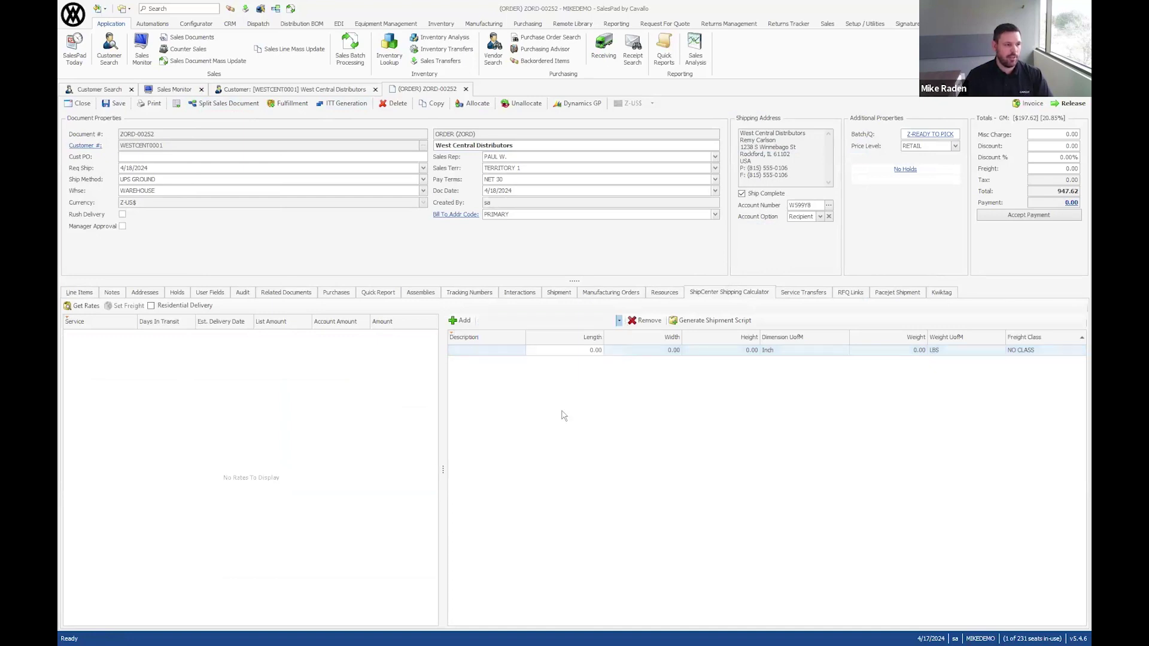
click(586, 351)
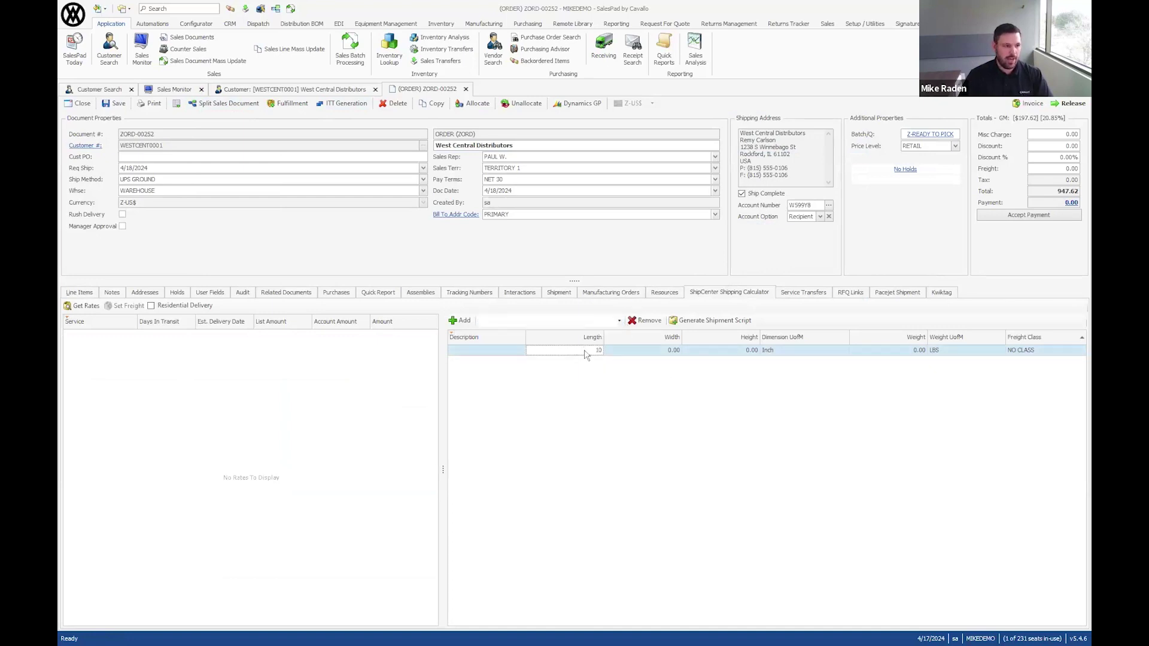
key(Tab)
text(10)
key(Tab)
text(10)
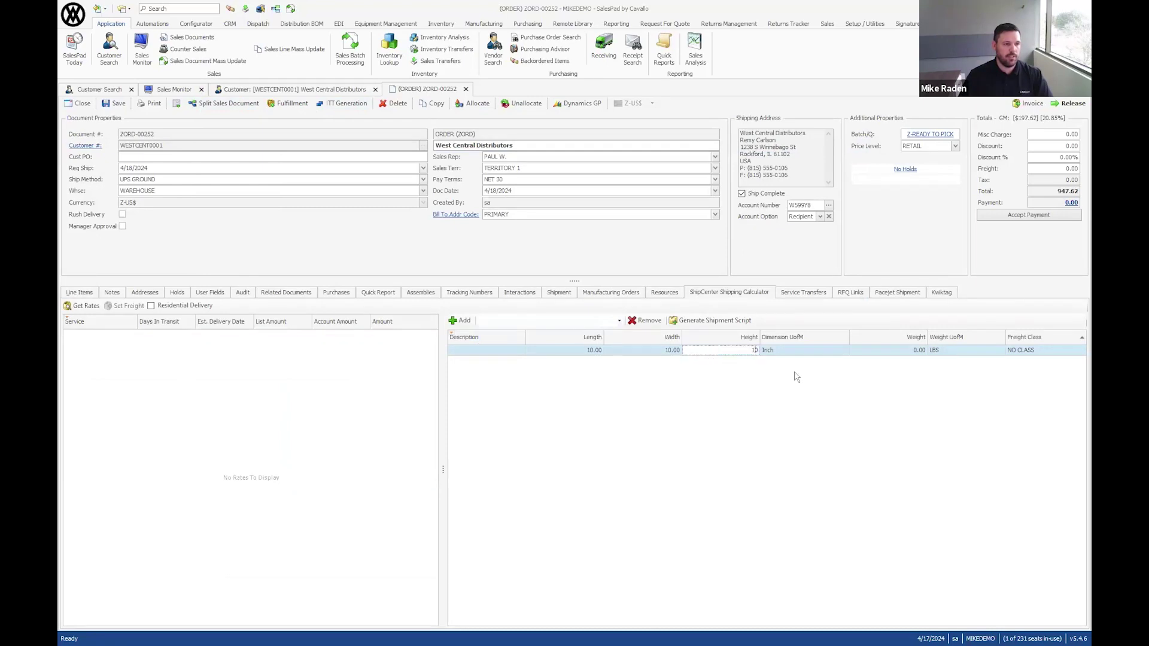
key(Tab)
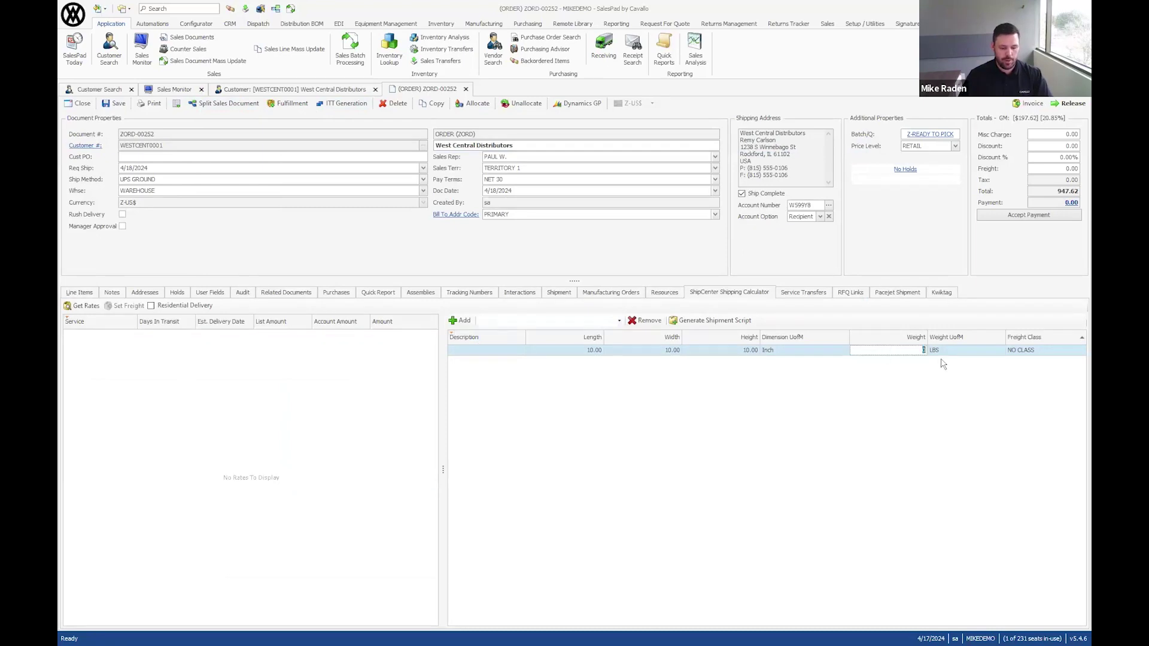
text(5)
key(Return)
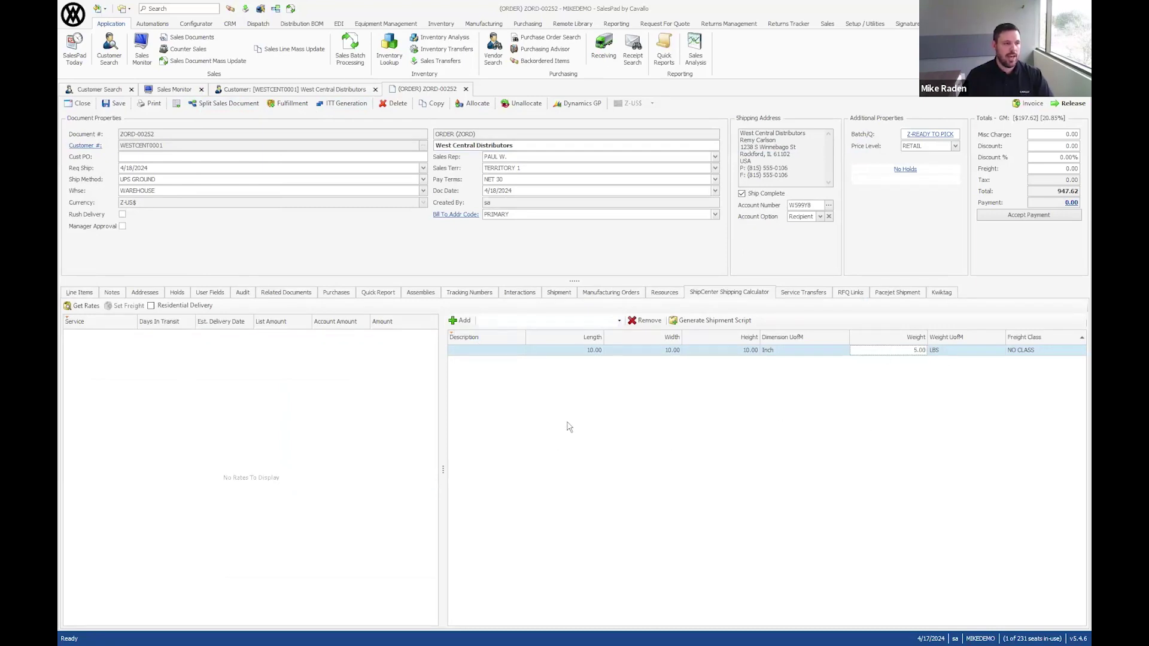
- Get shipping rates for the package and compare the FedEx, SAIA, Stamps and UPS services
click(84, 307)
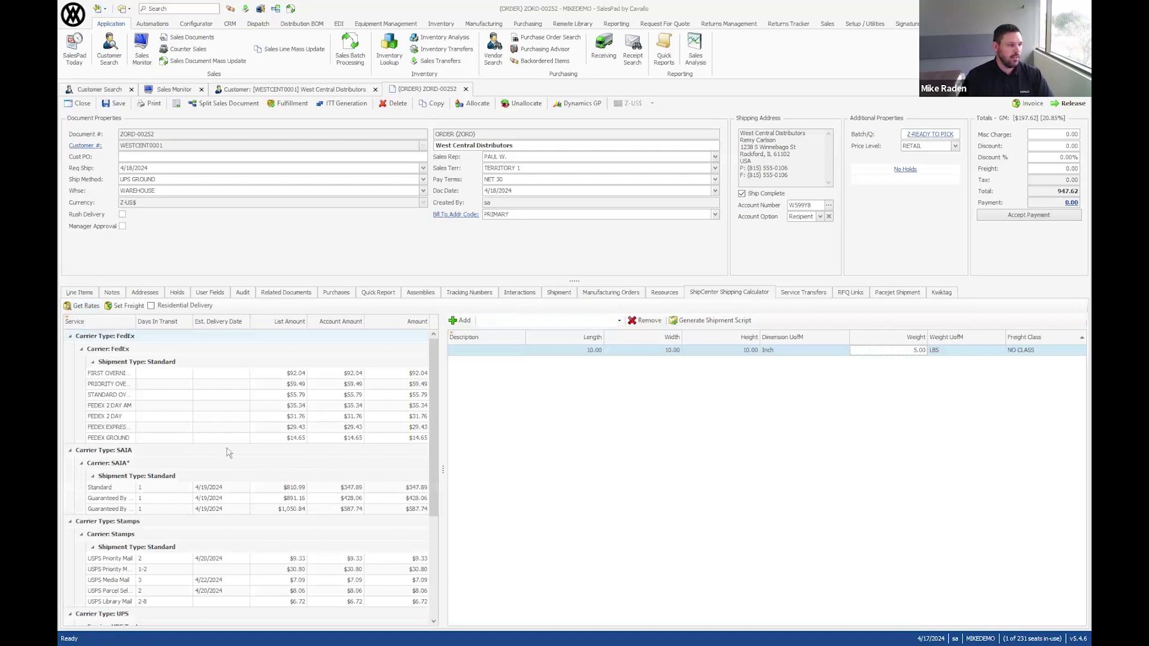
scroll(413, 433, down, 1)
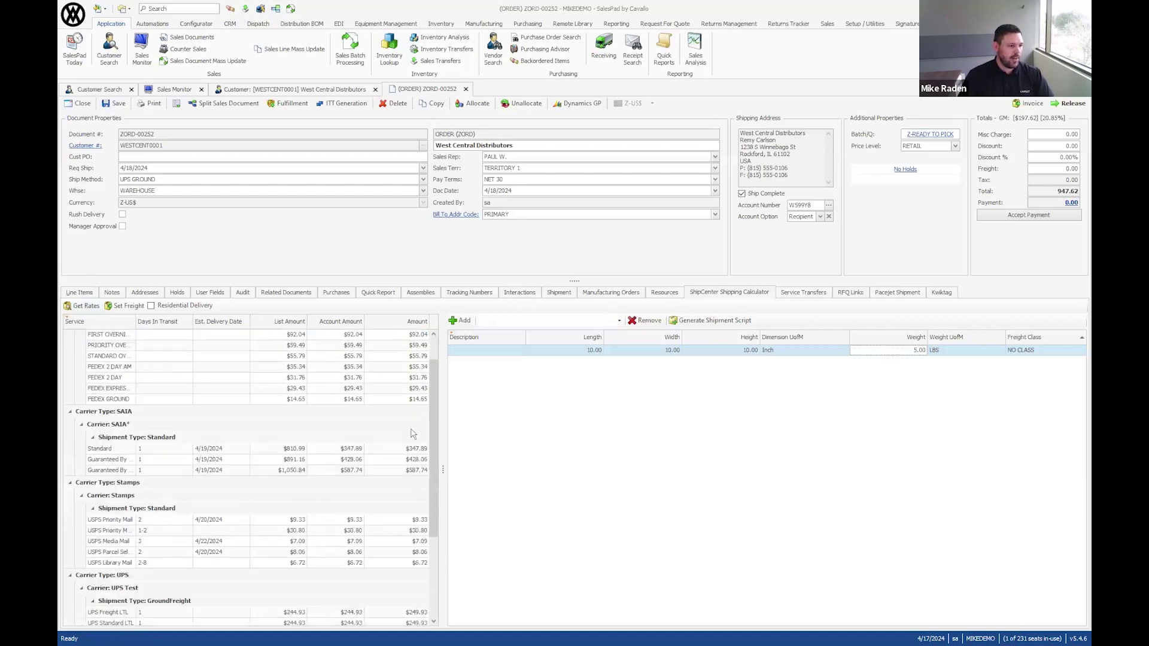
scroll(413, 432, down, 4)
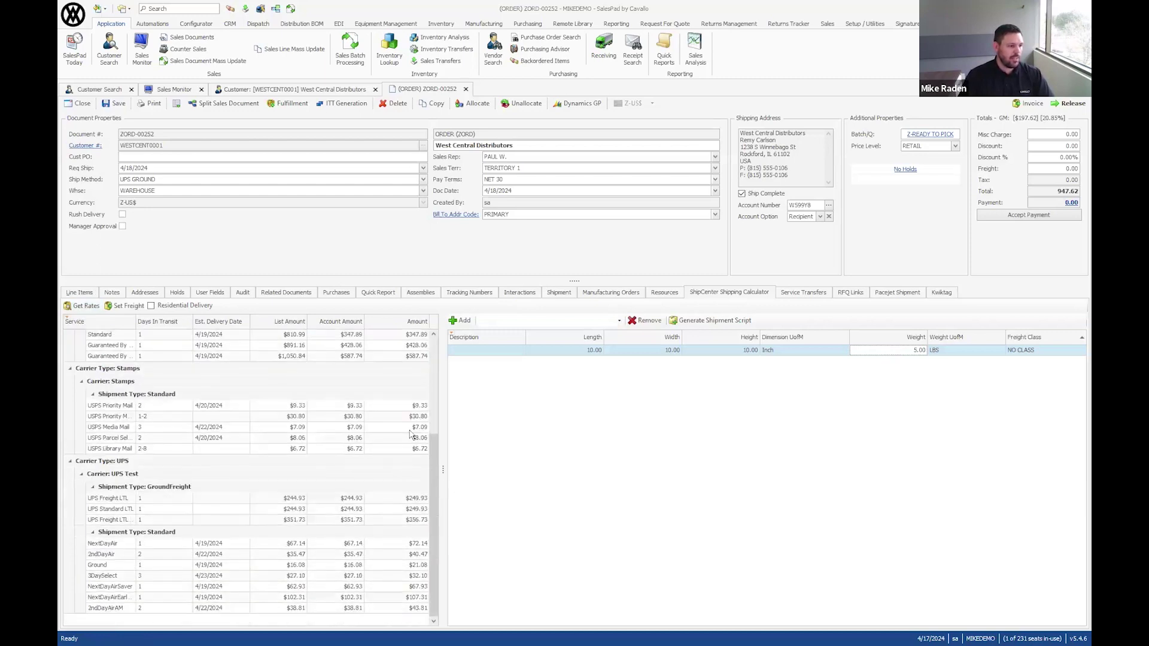
scroll(410, 438, up, 5)
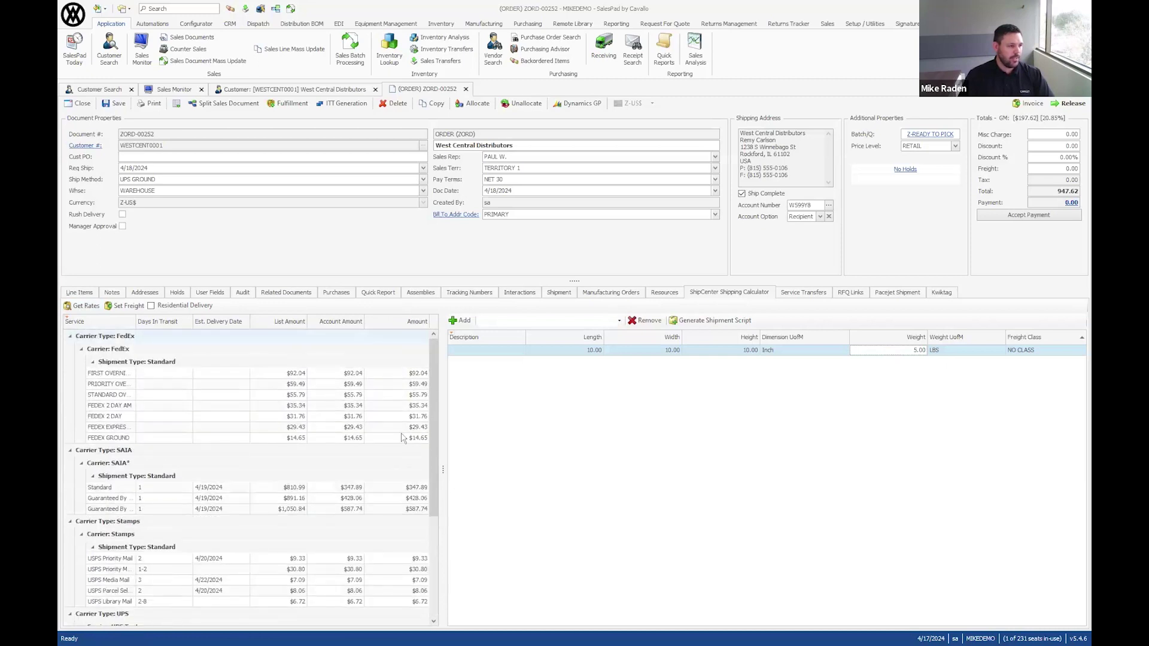
- Set the order's freight from the UPS Test Ground rate in the shipping calculator and check the Freight amount in the totals
scroll(404, 436, down, 3)
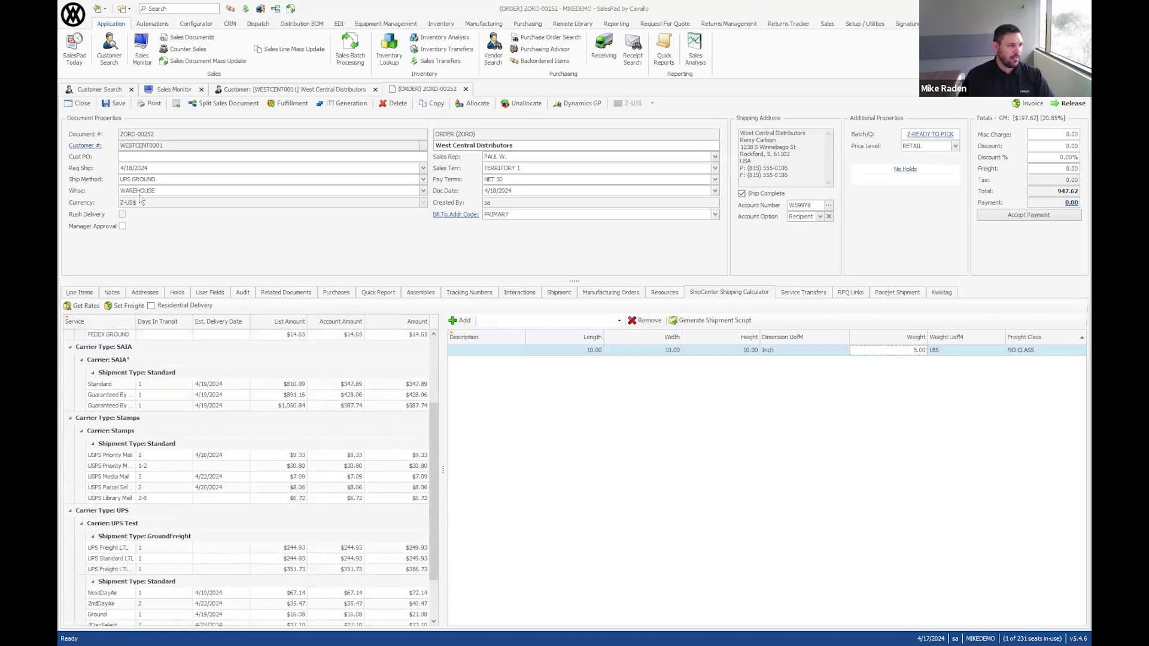
scroll(272, 506, down, 1)
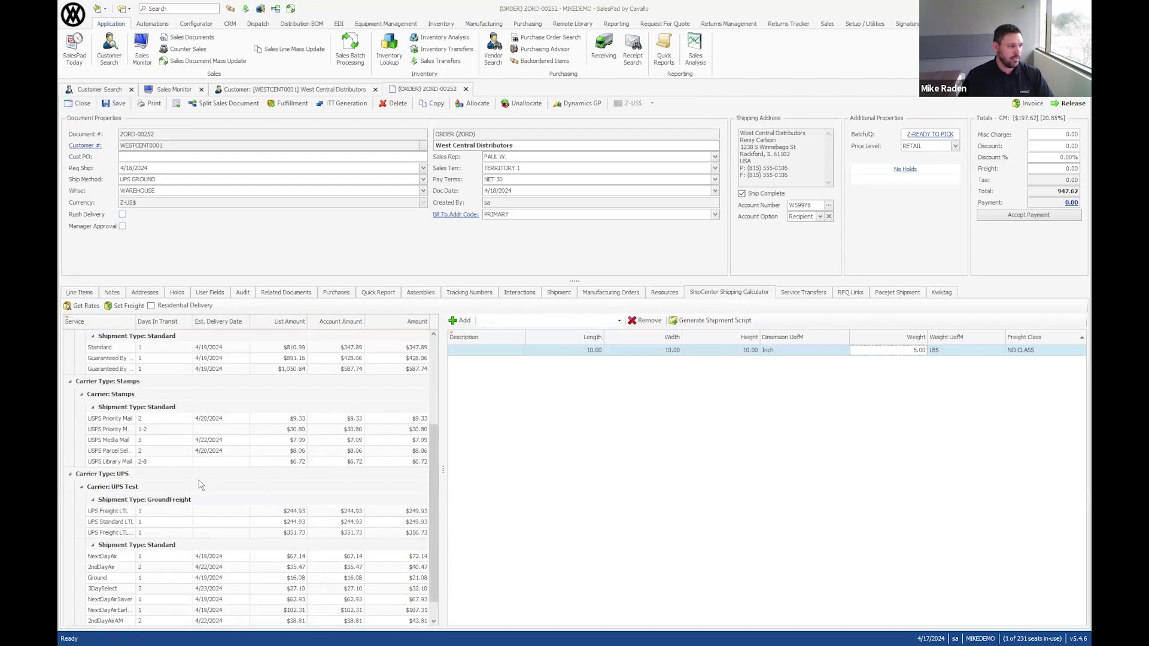
scroll(200, 485, up, 2)
scroll(201, 486, down, 2)
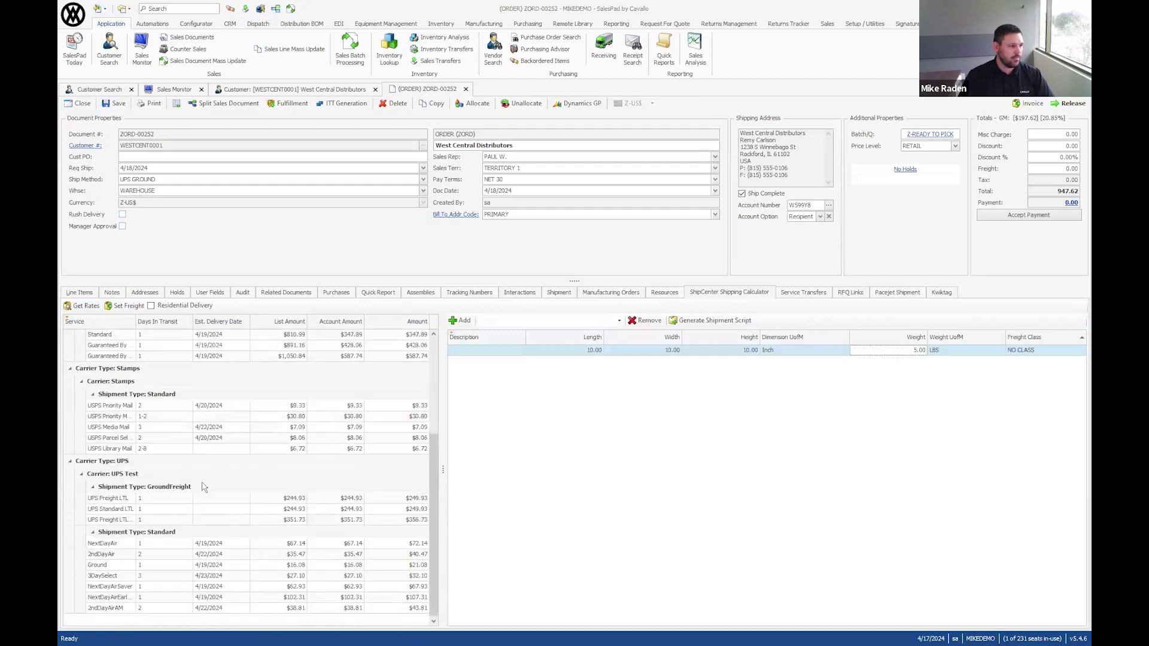
click(124, 567)
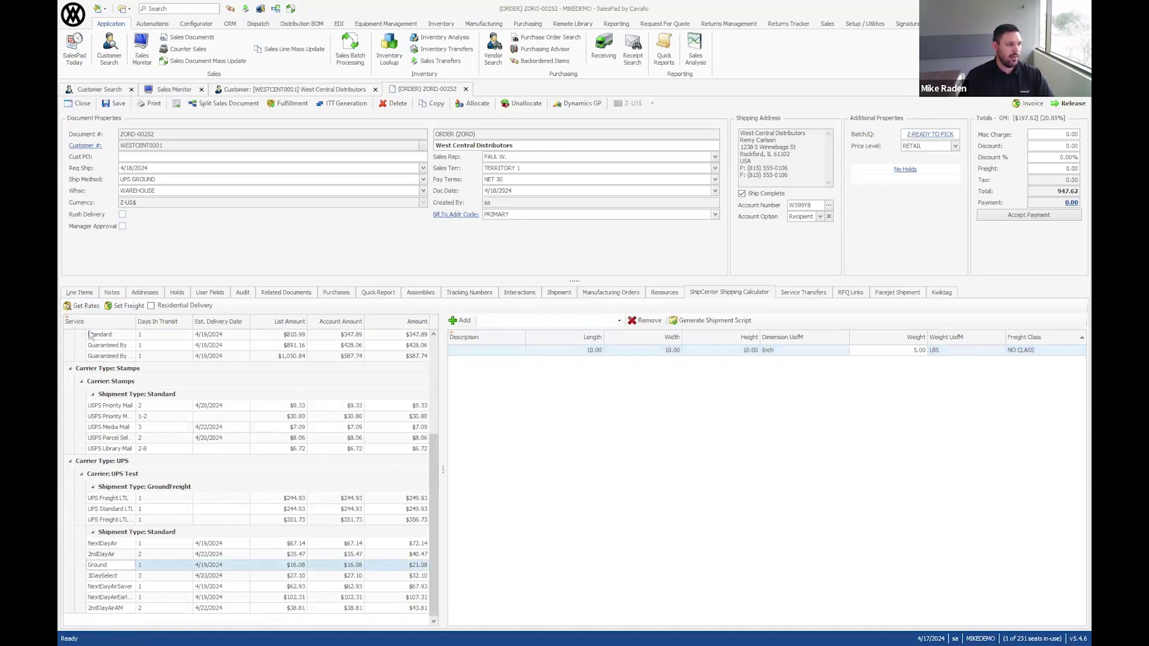
click(126, 307)
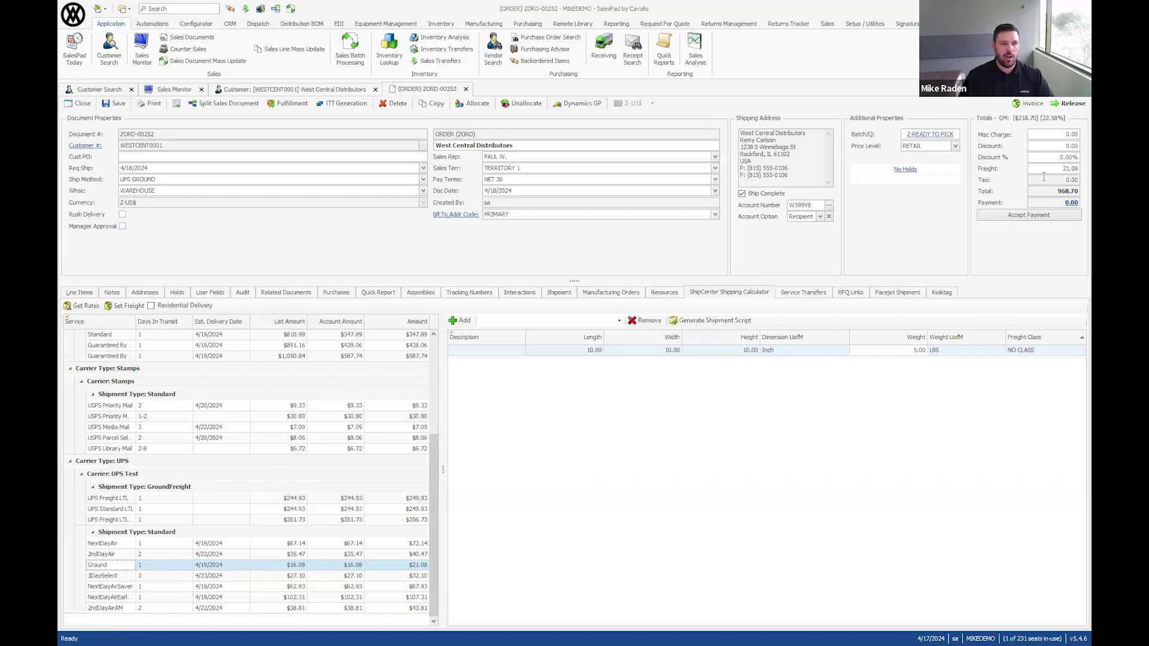
click(1064, 169)
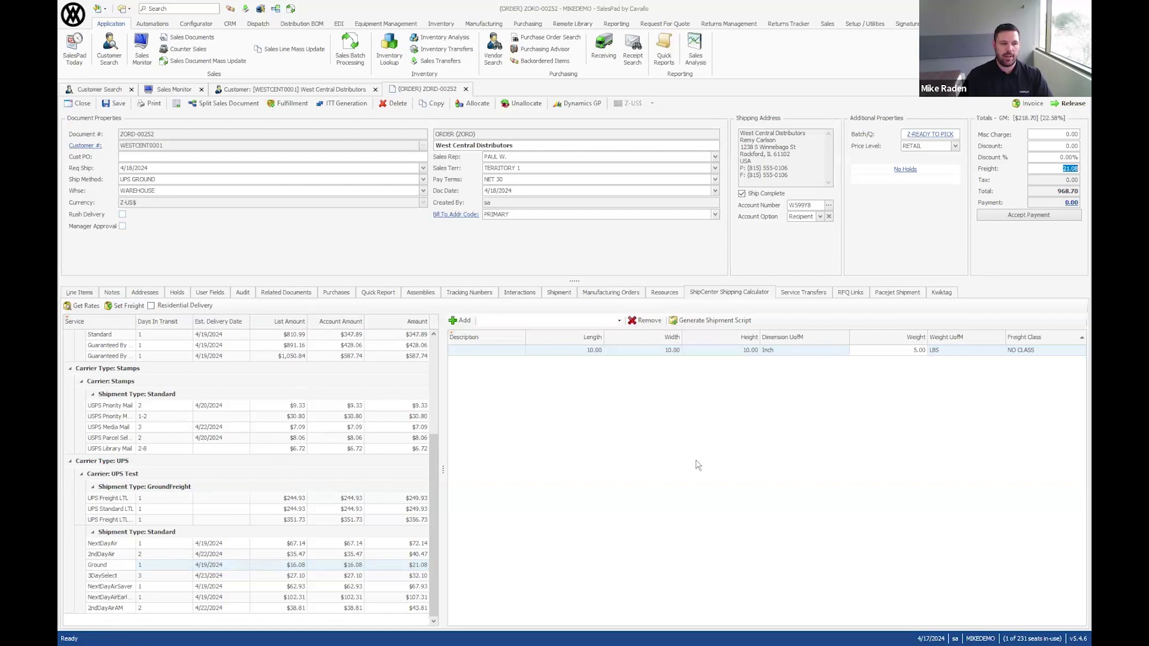
- Add a new shipment to the order's shipment details
click(562, 294)
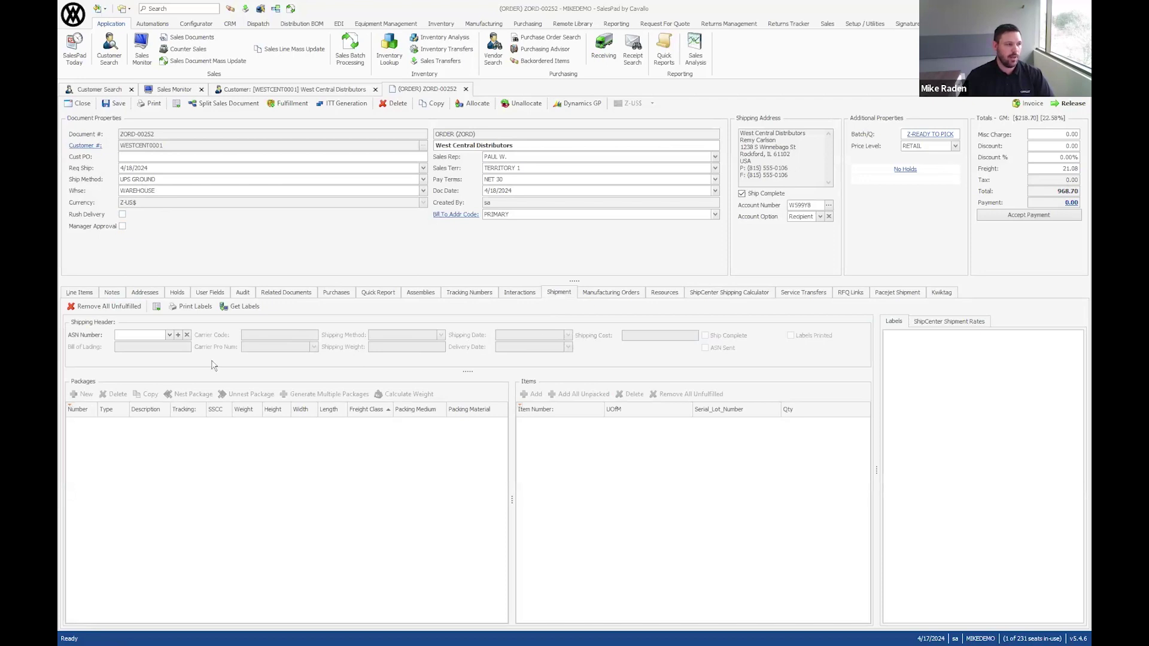
click(178, 335)
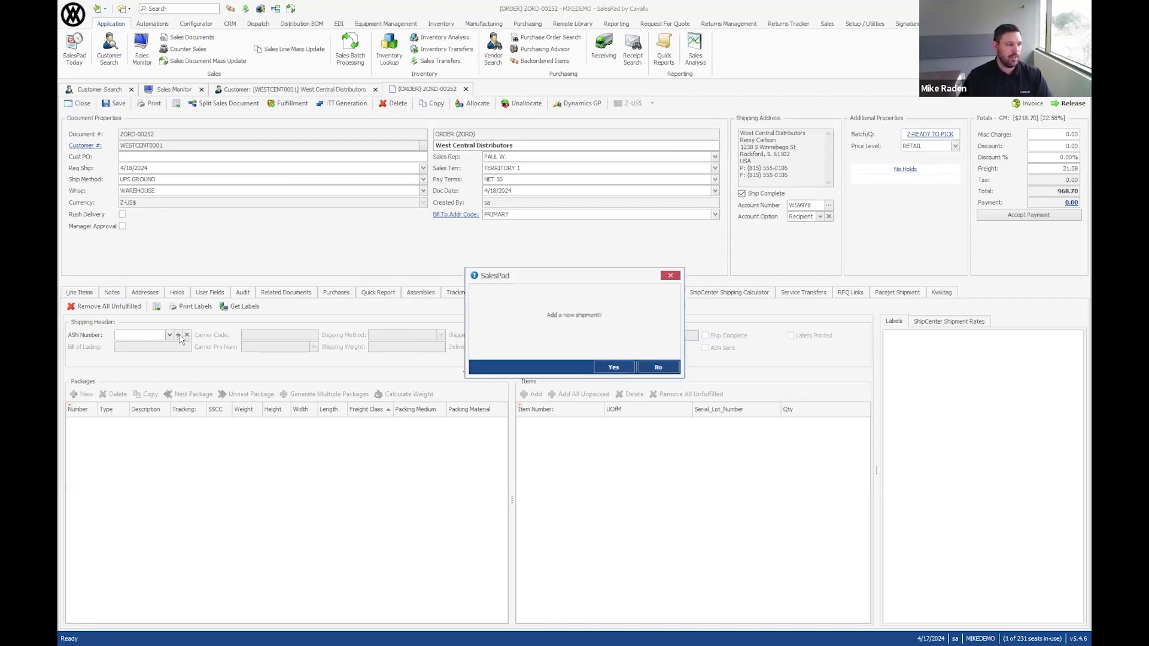
click(612, 368)
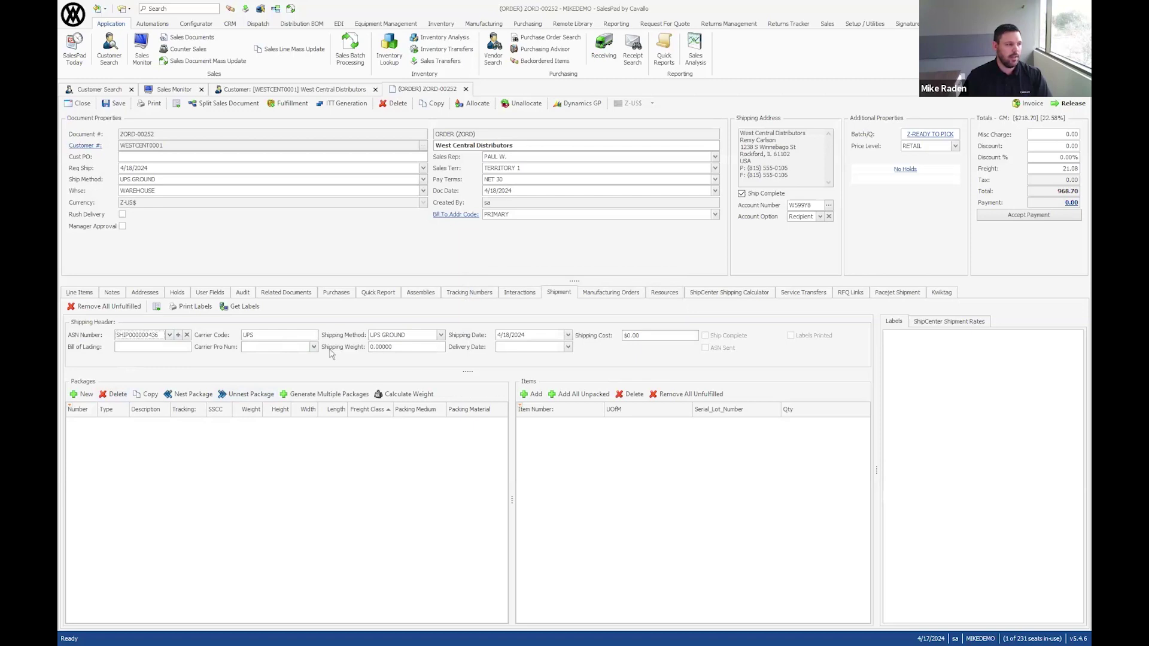
- Create a package in the shipment with a generated number and the Medium Box template
click(84, 394)
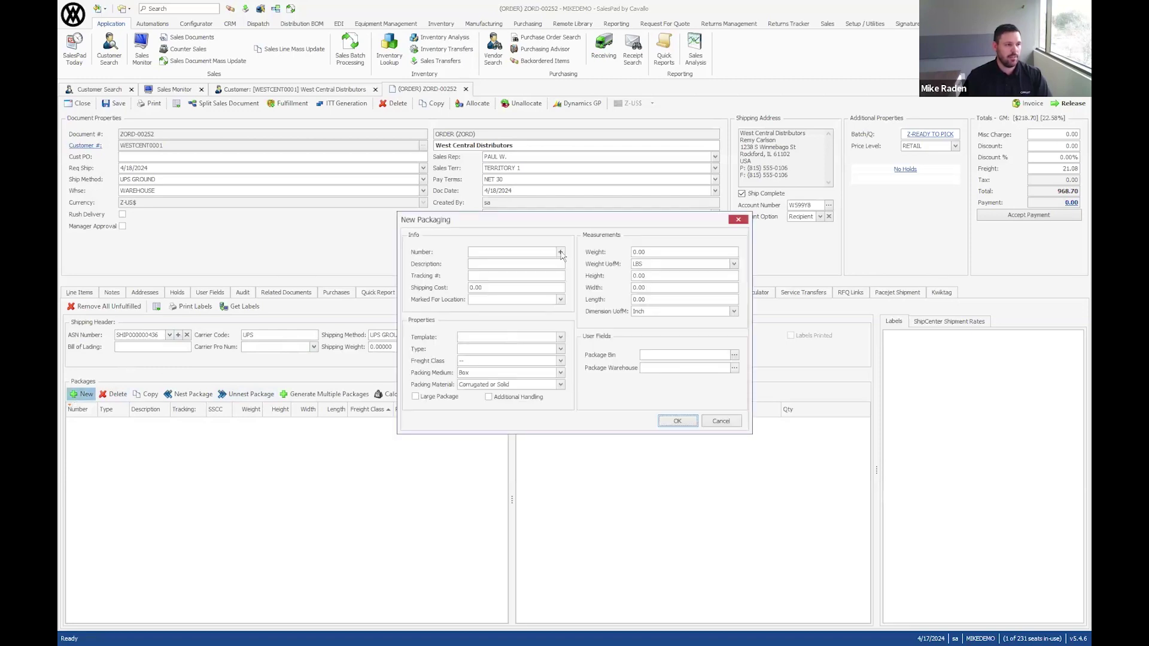
click(561, 253)
click(561, 338)
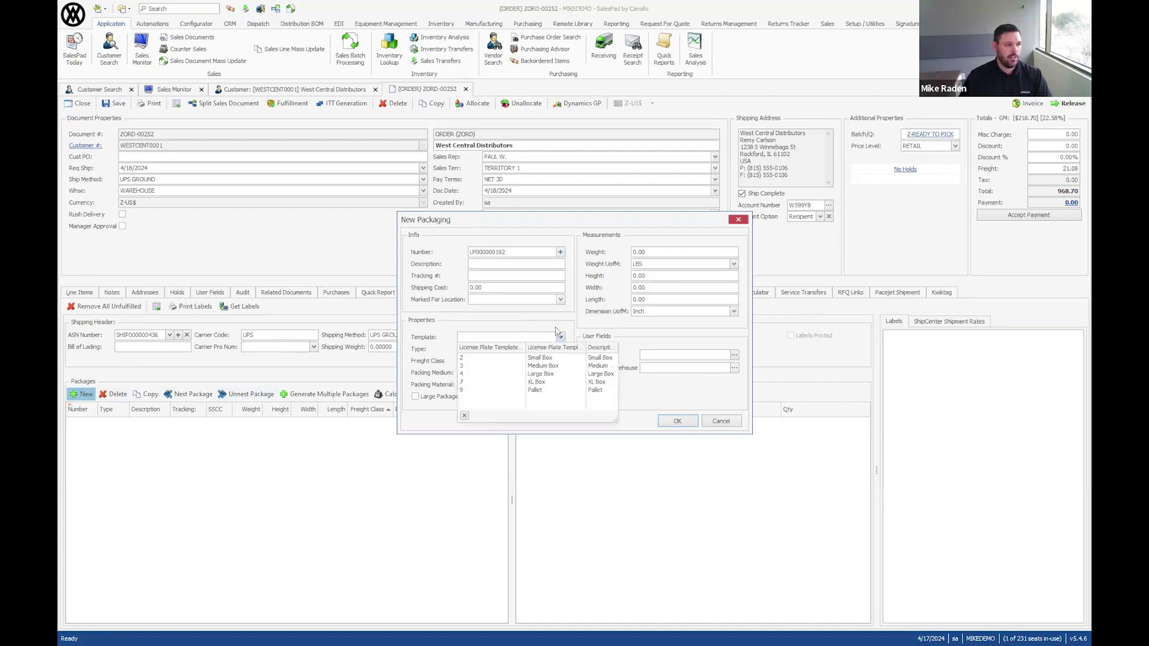
click(514, 366)
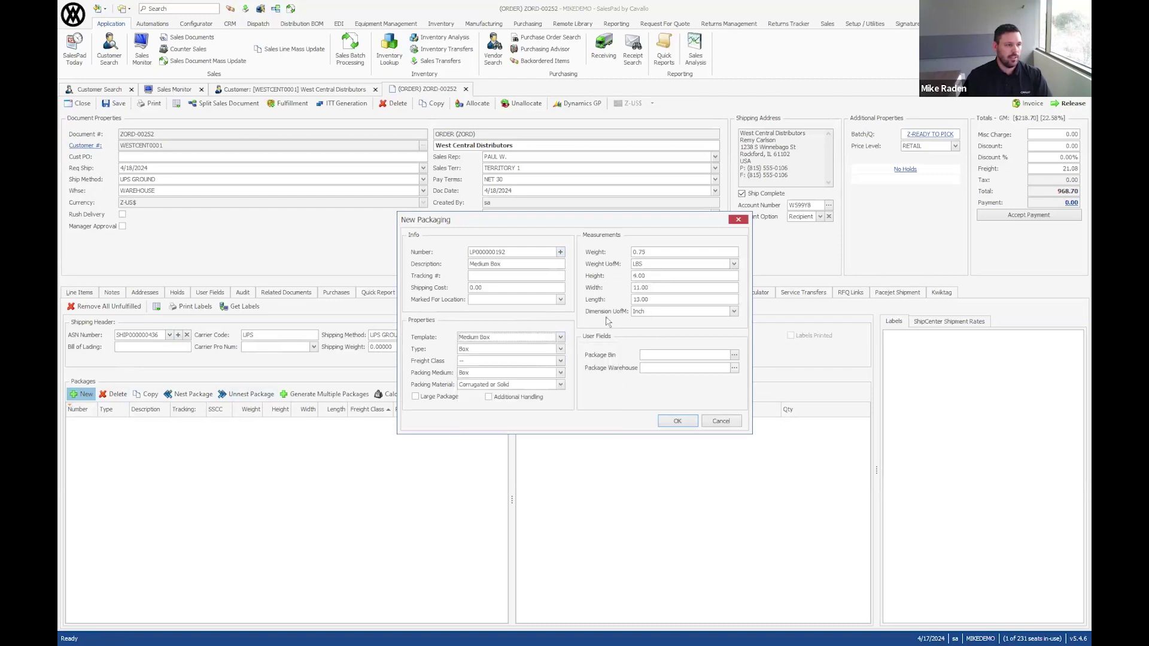
click(677, 422)
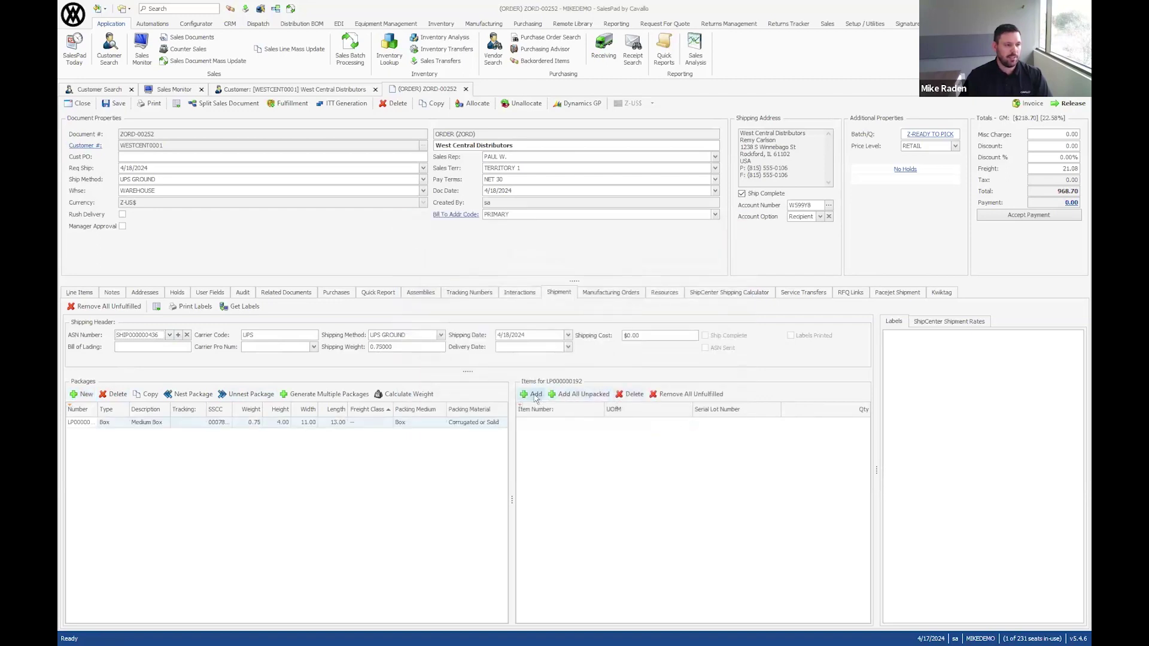
- Pack all unpacked items into the box, calculate the package weight and save the order
click(605, 396)
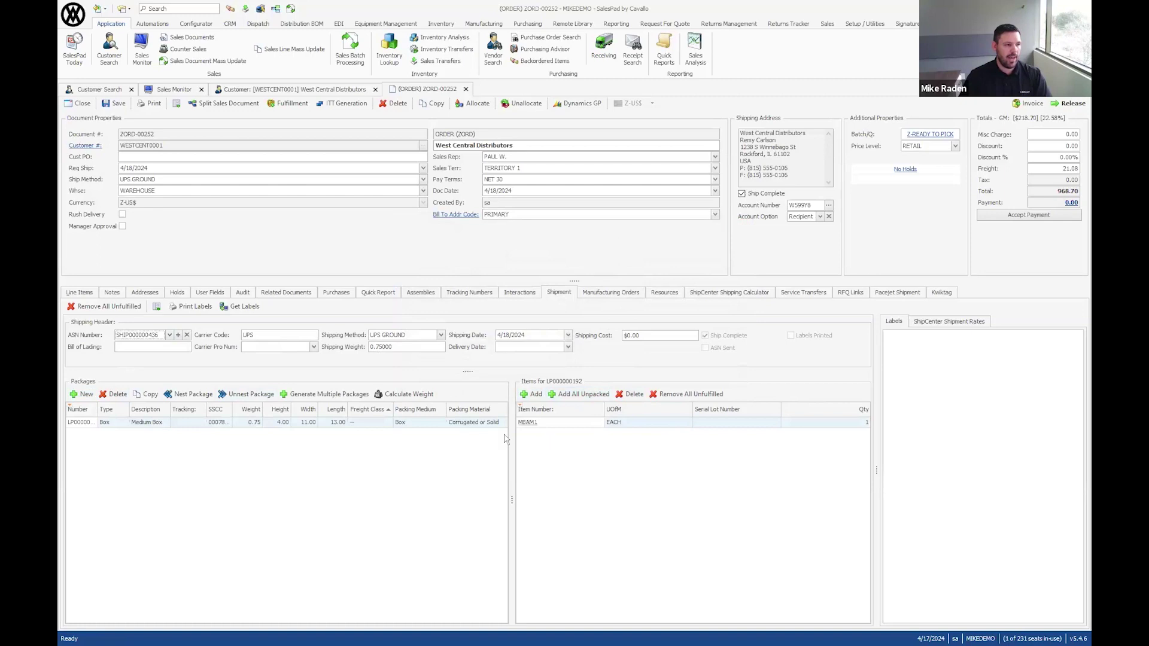
click(398, 394)
click(116, 105)
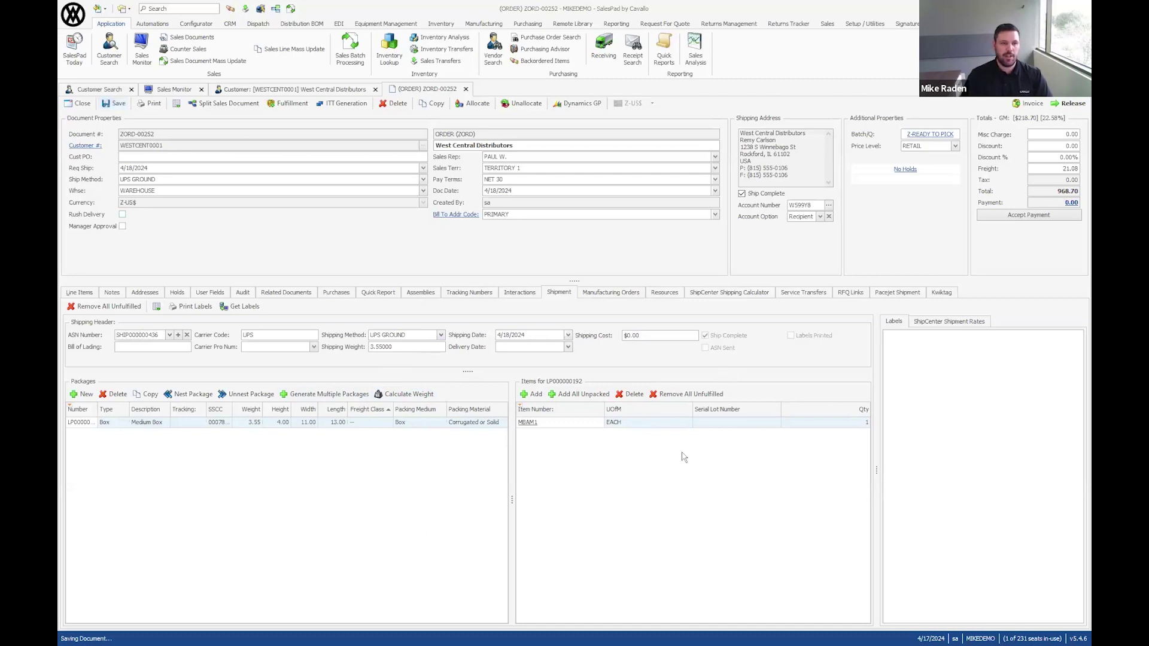
- Release the order to the shipping queue, dismiss the queue message and close the order
click(1071, 103)
click(614, 369)
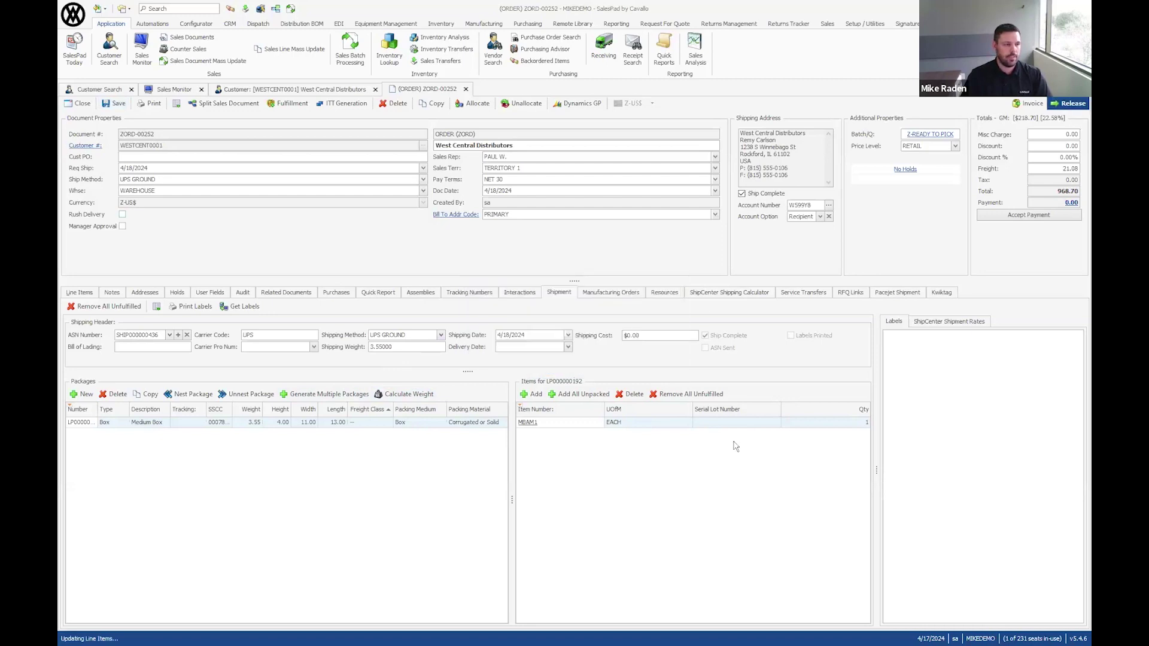
click(658, 375)
click(466, 89)
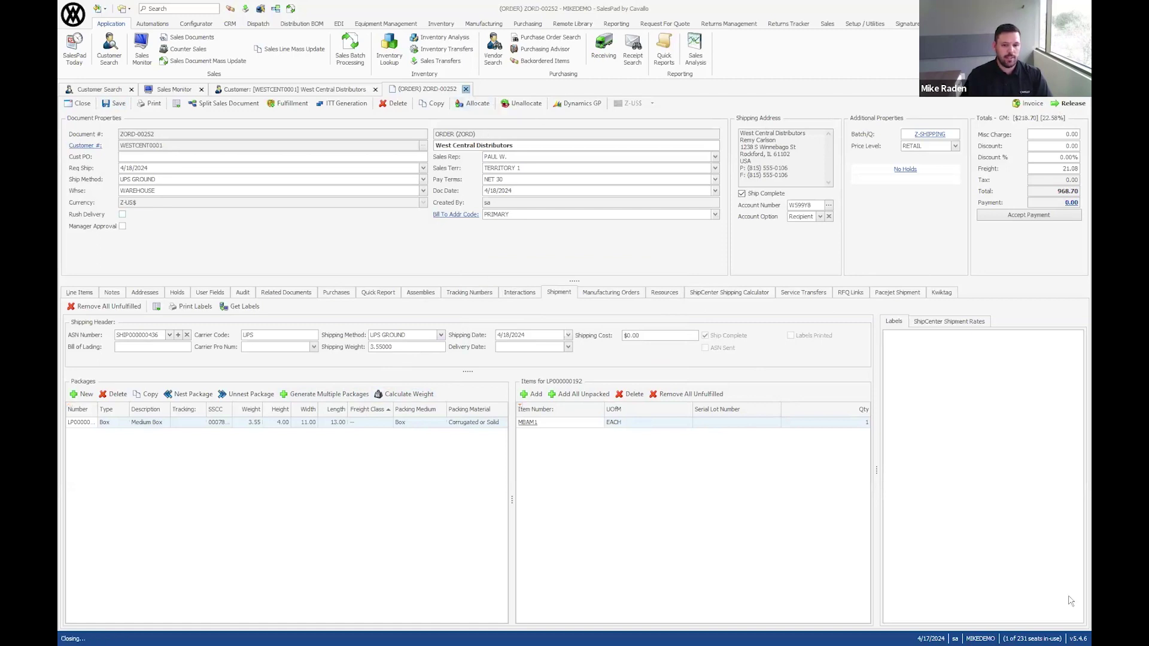
- Switch to SalesPad ShipCenter, close the previous shipment and open a shipment for the newest West Central Distributors UPS Ground order
key(alt+Tab)
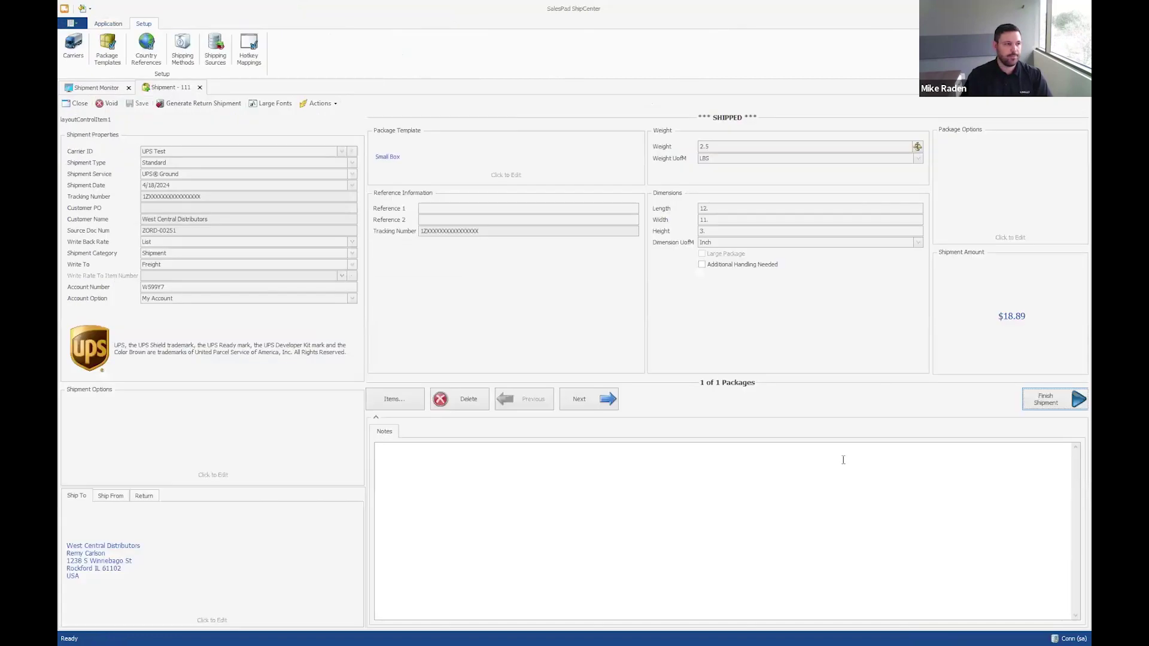
click(200, 88)
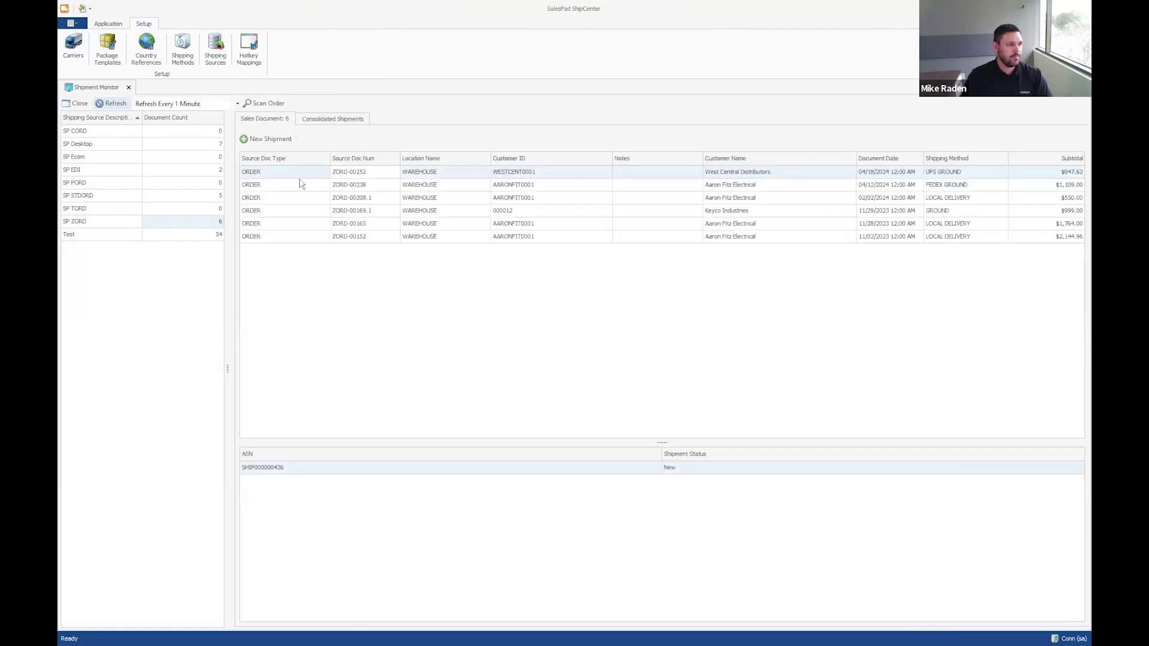
click(300, 179)
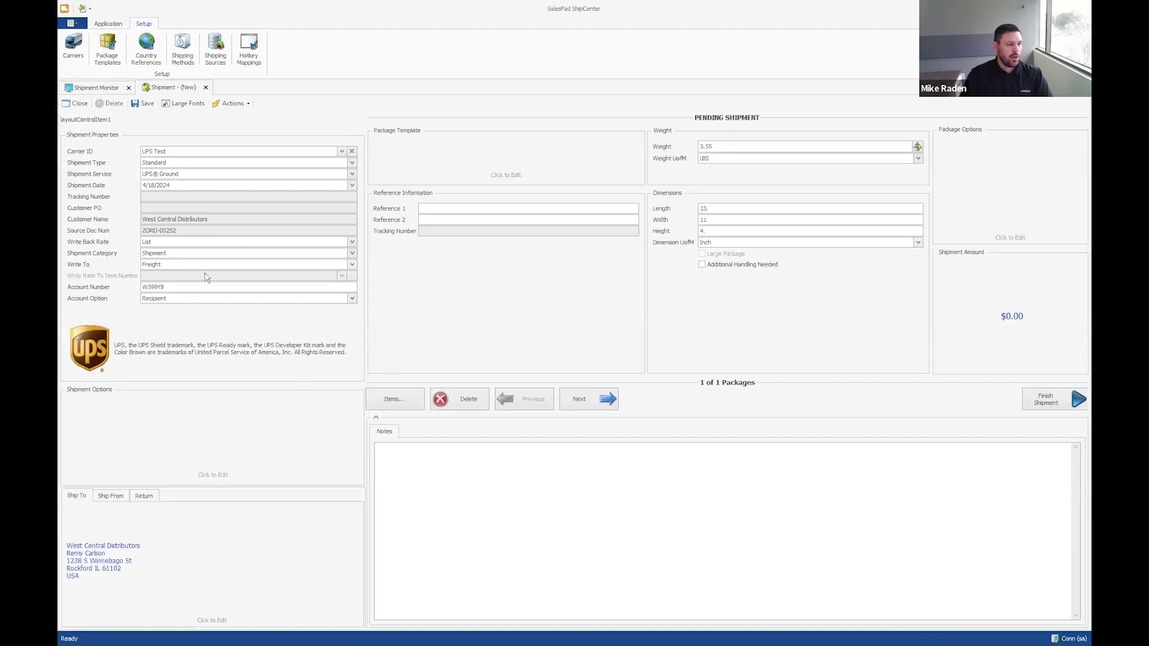
- Review the items packed in the shipment's package, then request the shipment's UPS rate and dismiss the rate notice
click(400, 405)
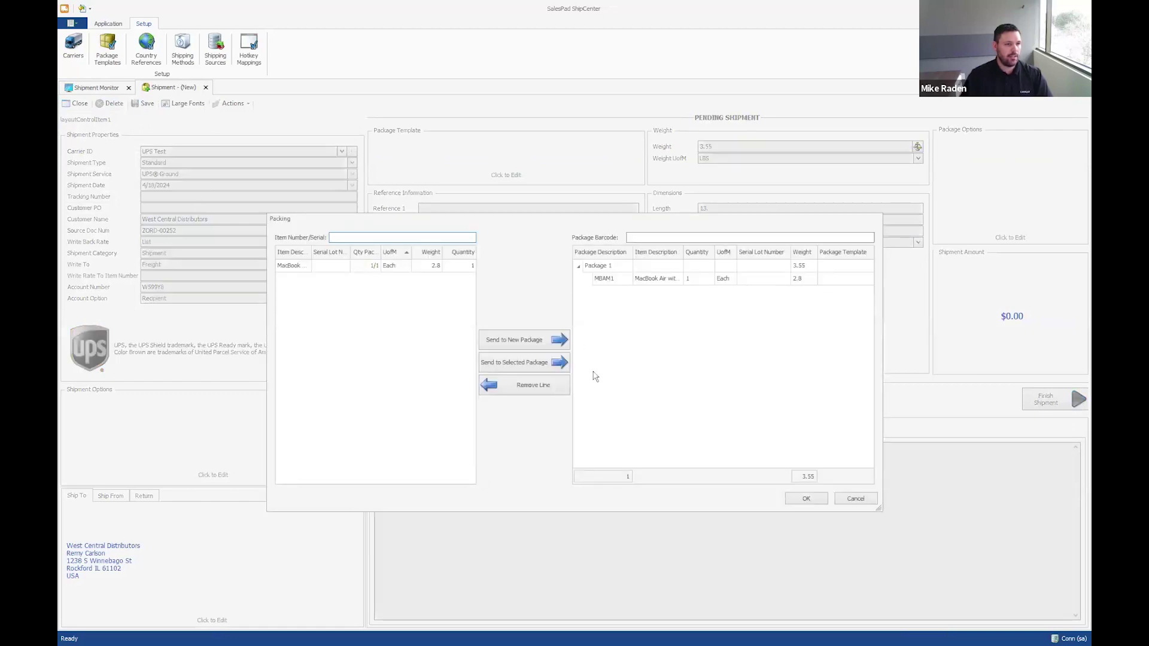
click(856, 503)
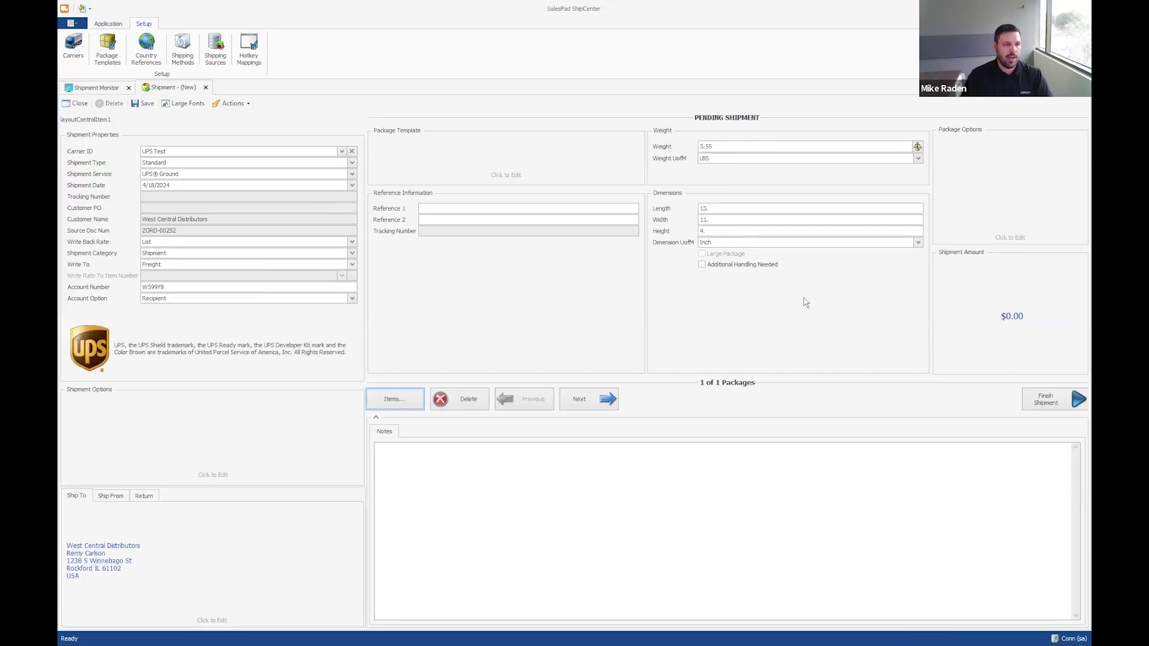
click(1011, 318)
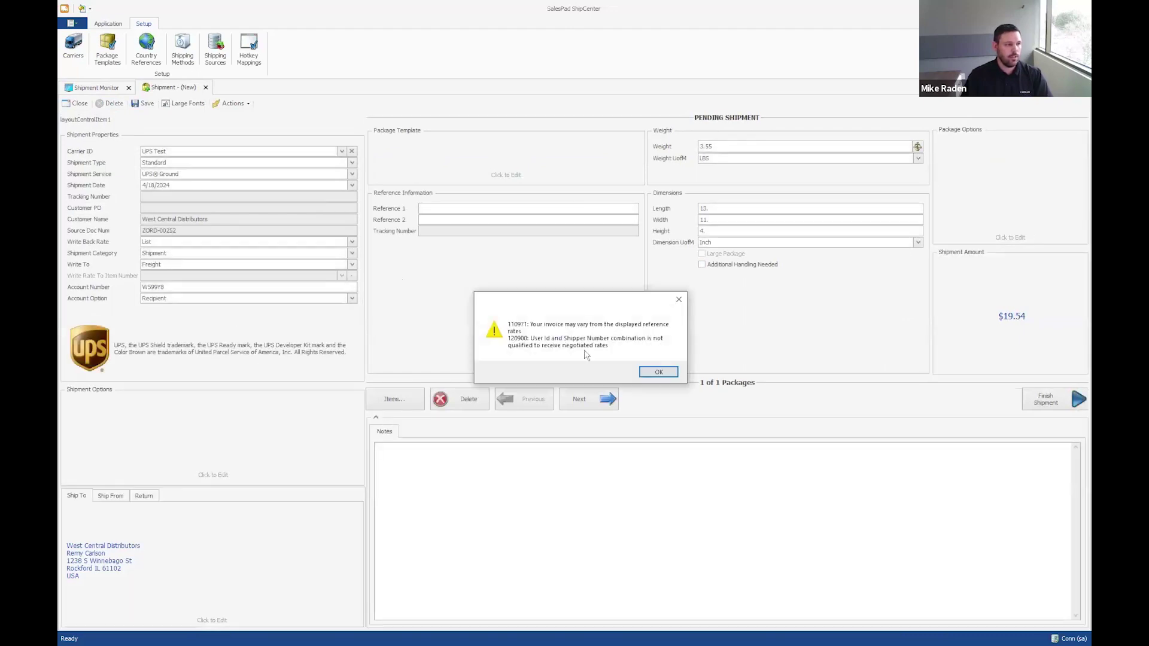
click(658, 371)
- Set the shipment's Account Option to My Account, then finish the shipment and dismiss the carrier notice
click(267, 302)
click(225, 322)
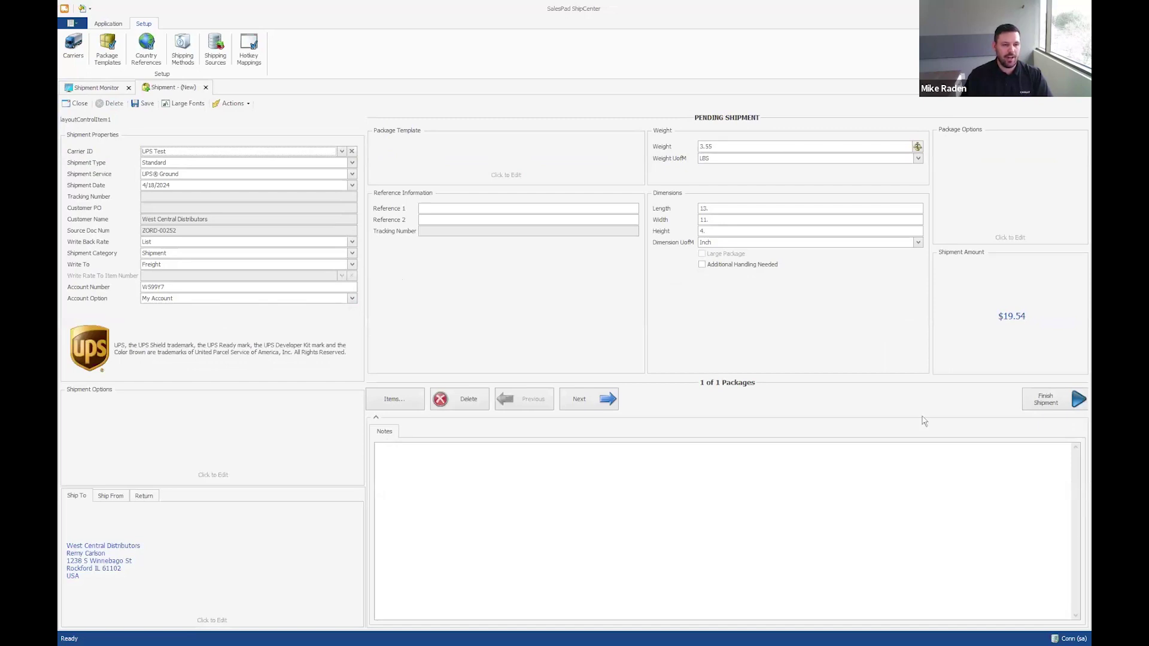
click(1047, 398)
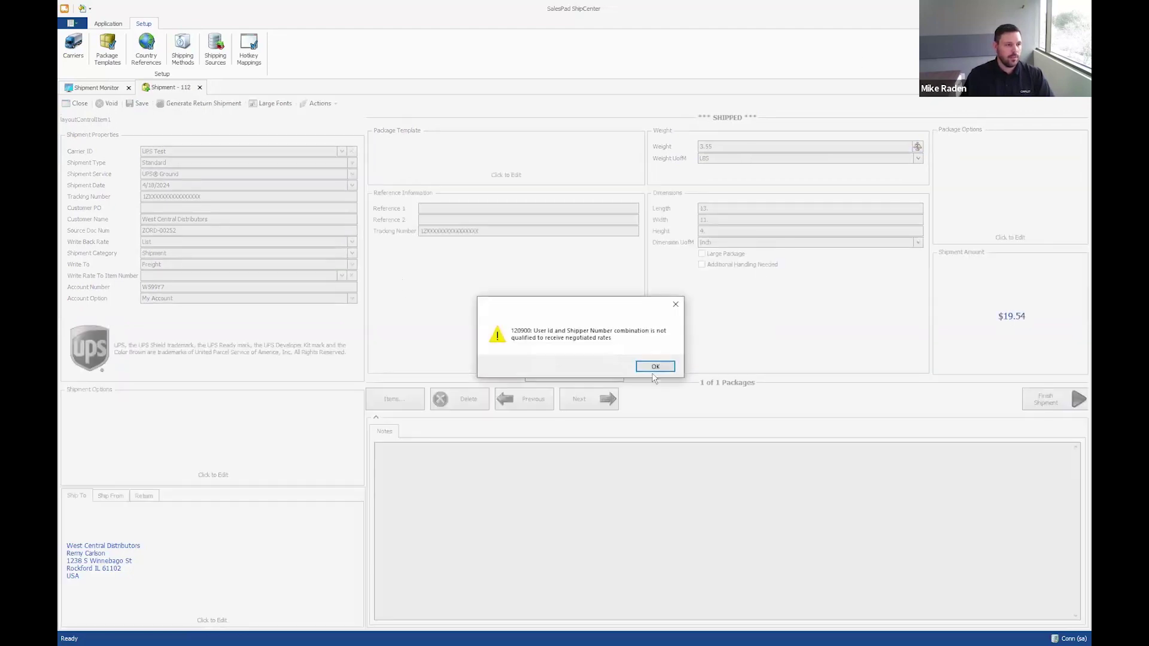
click(655, 367)
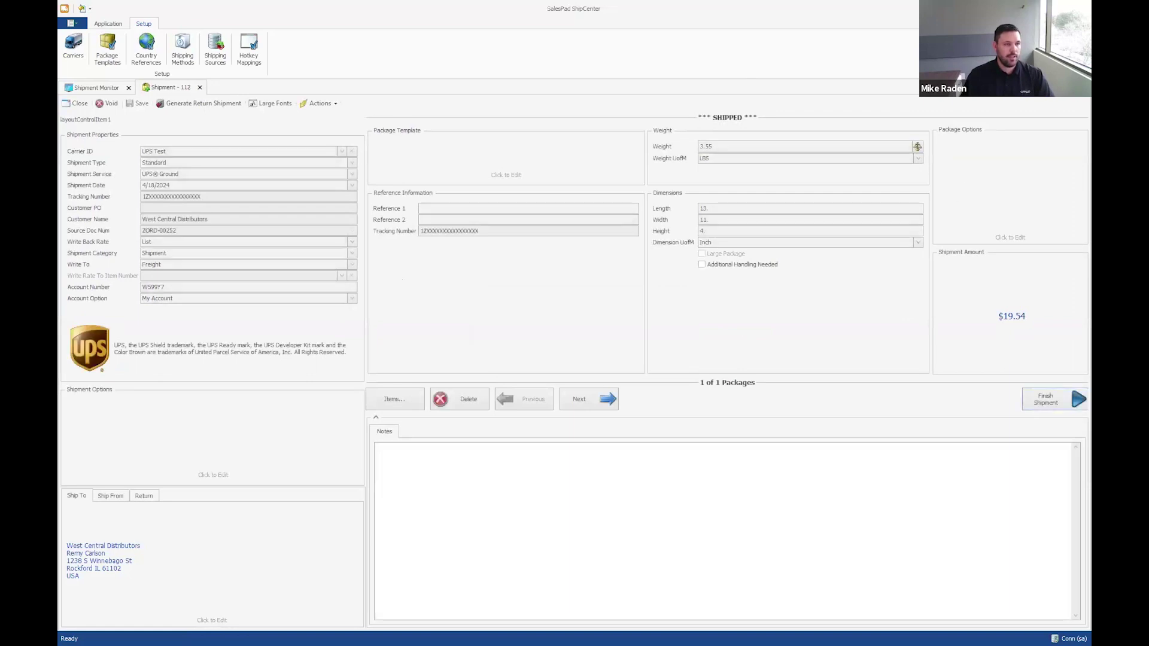
- Switch back to SalesPad, check the ZORD order queues in the Sales Monitor and reopen the West Central Distributors customer record
key(alt+Tab)
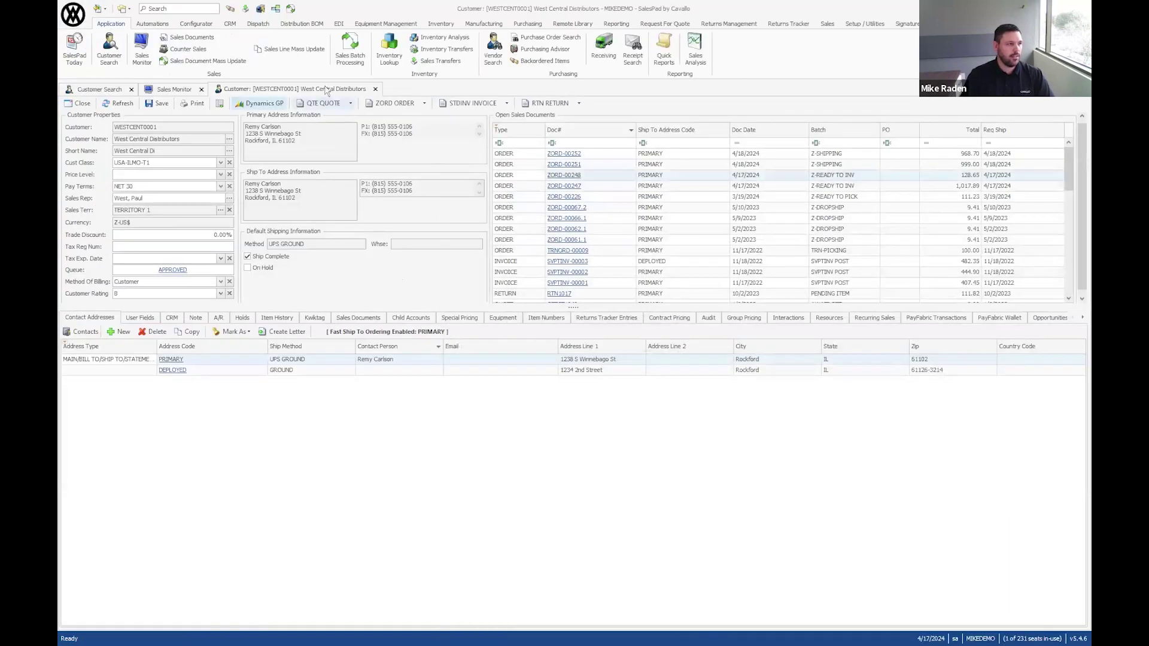
click(167, 93)
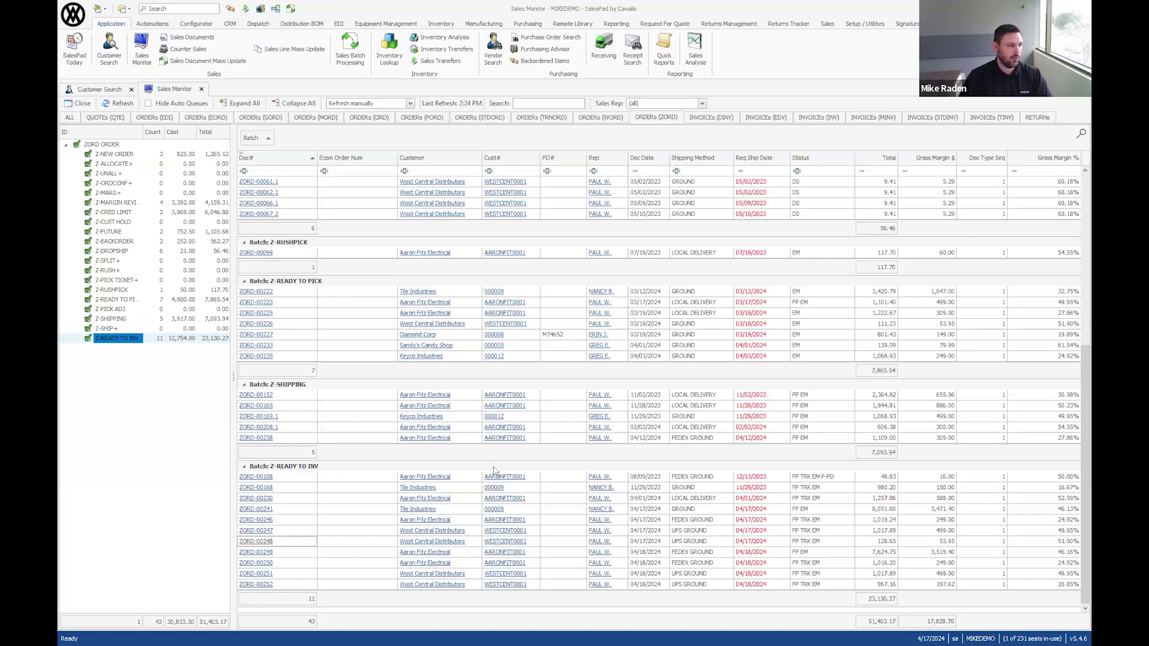
click(100, 89)
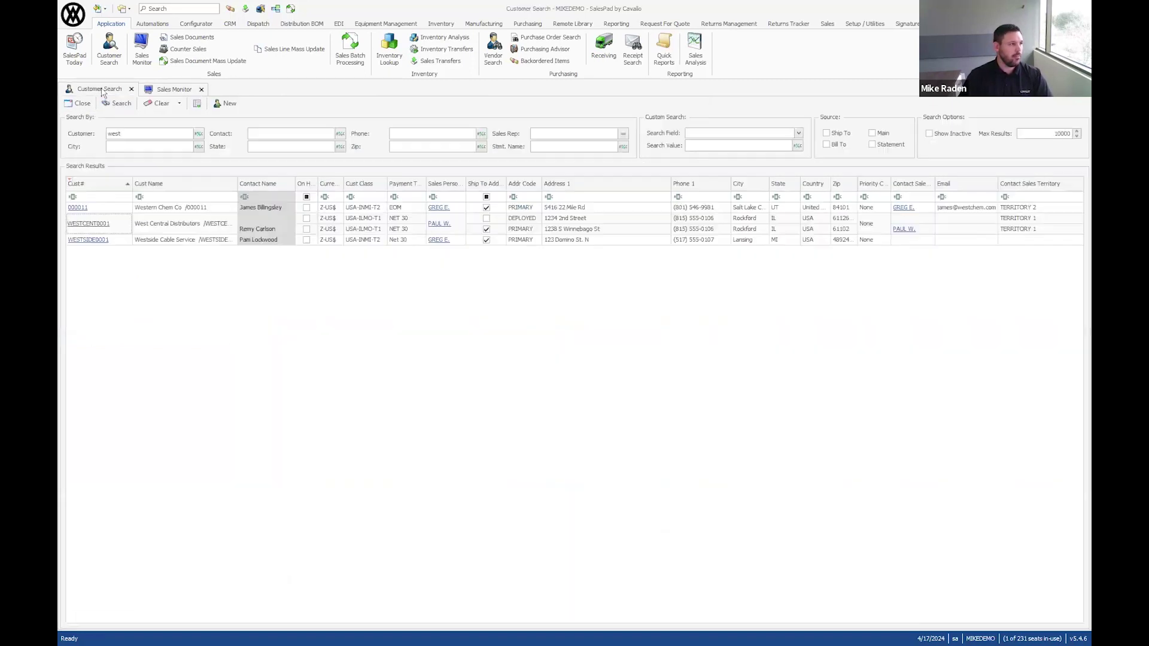
click(91, 224)
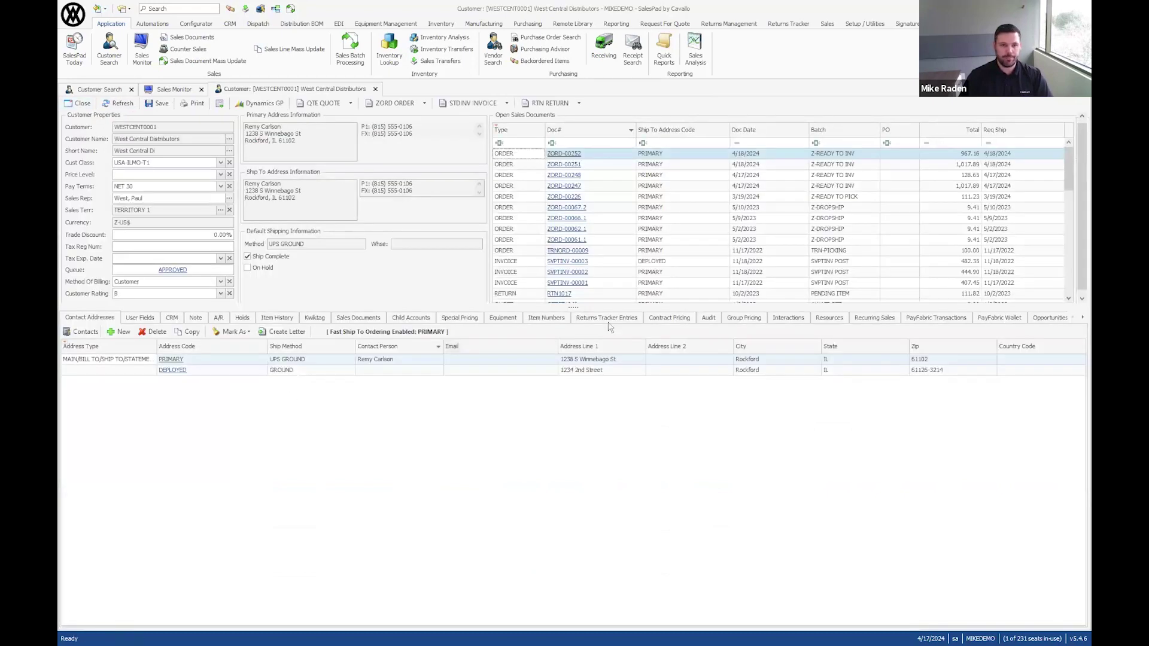
- Create an ORD order for West Central Distributors with an MBAM1 line item and save it
click(425, 105)
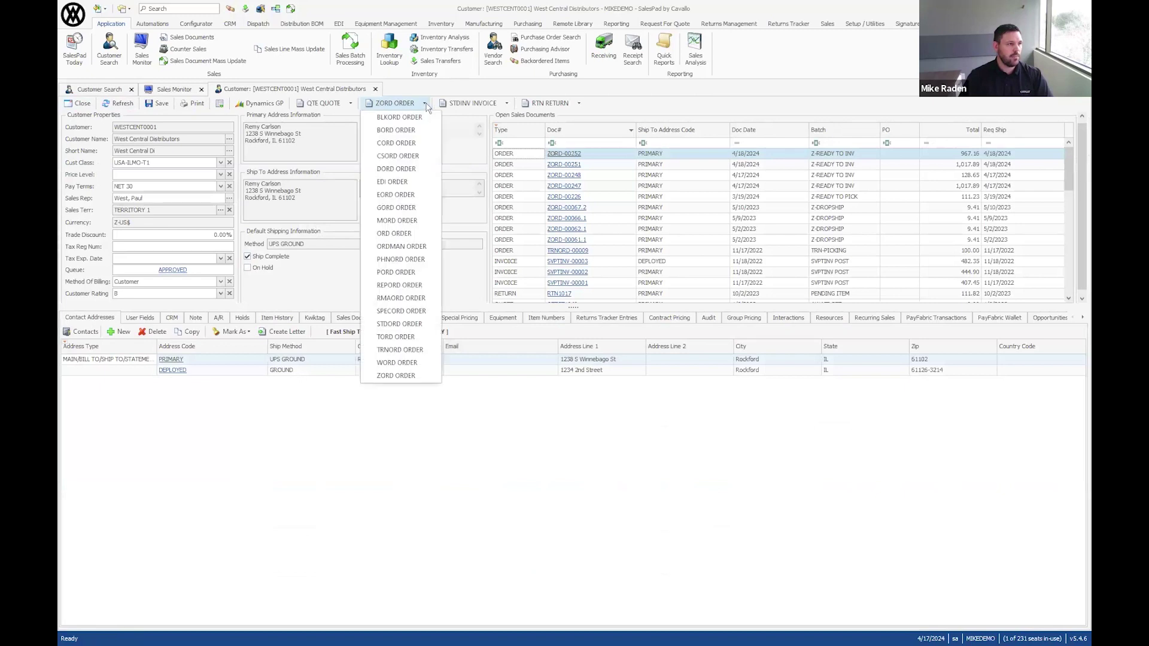
click(395, 234)
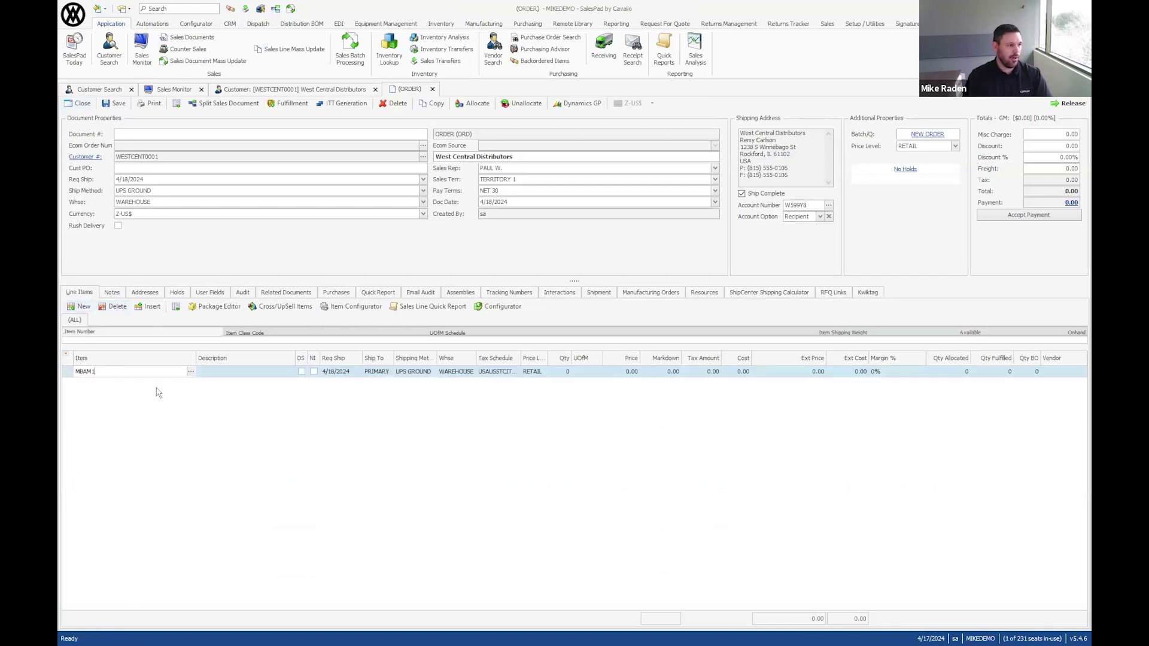
key(Tab)
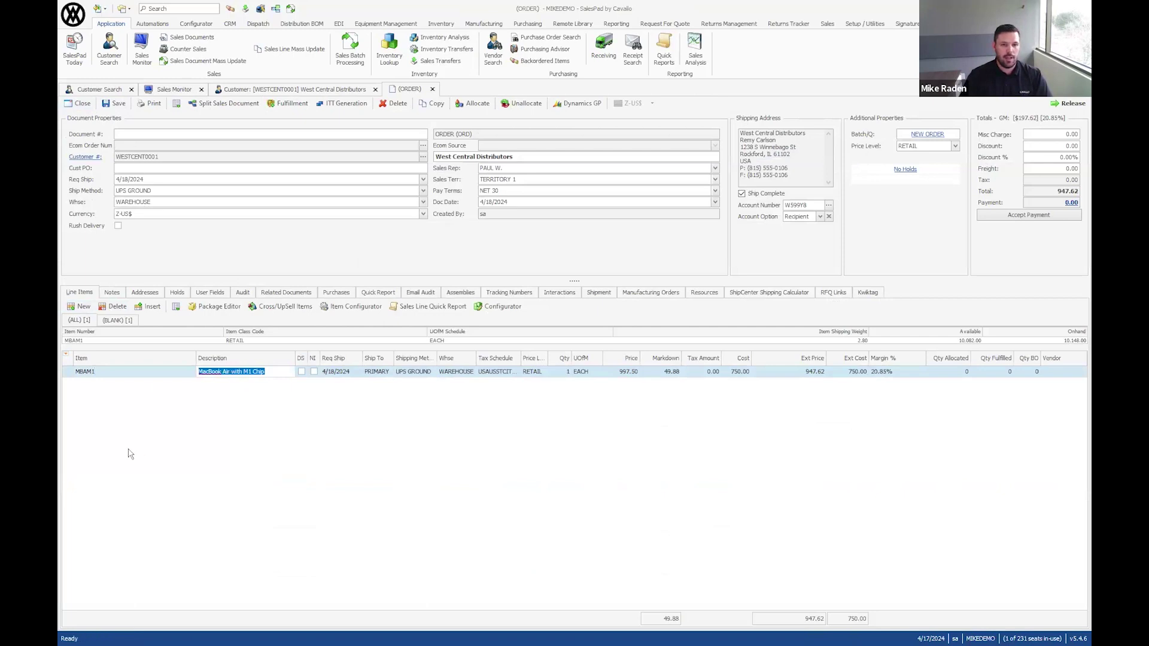
click(115, 103)
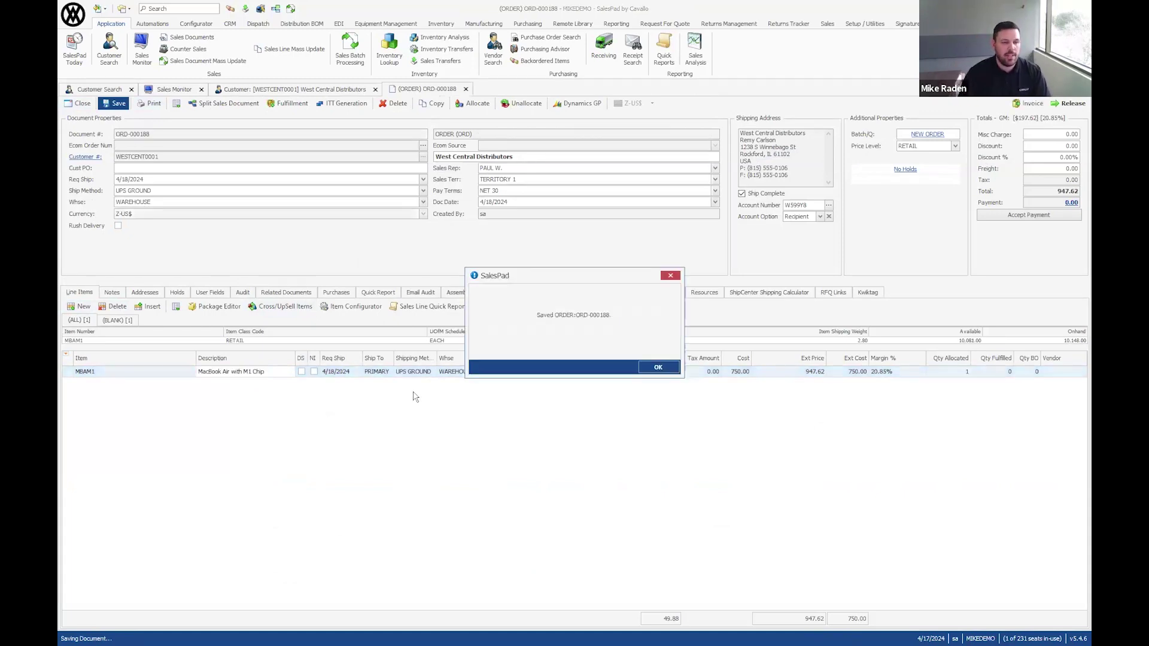
click(661, 369)
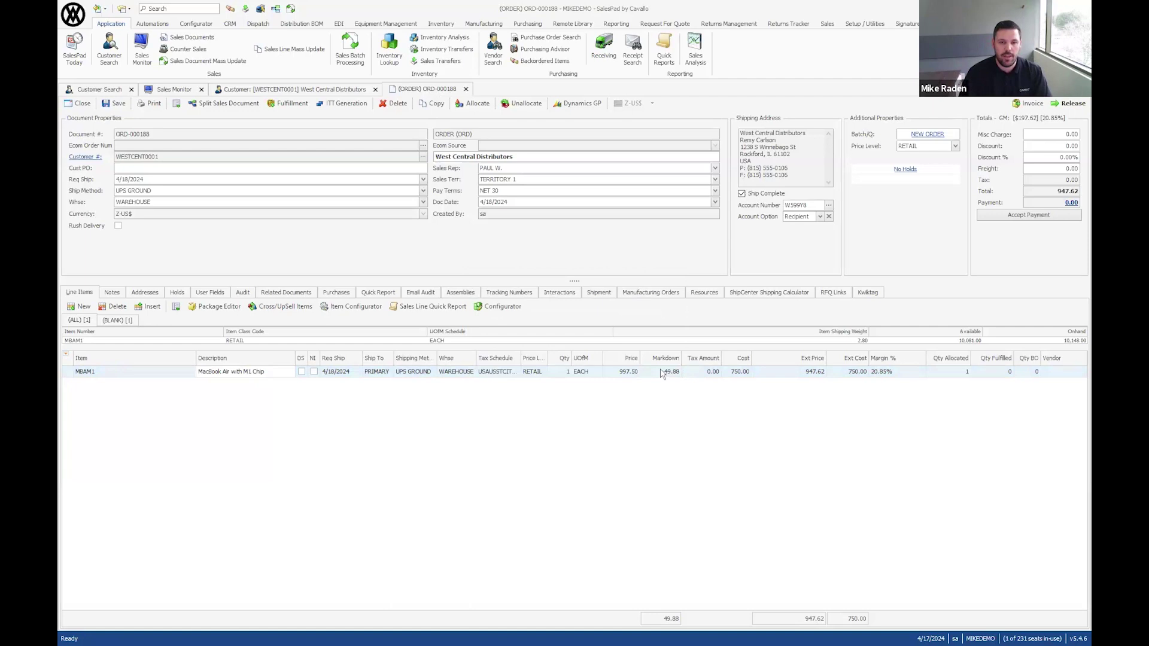
- Filter the application settings for "pacejet", review the Pacejet shipping method mappings, then close the settings
click(80, 18)
click(97, 234)
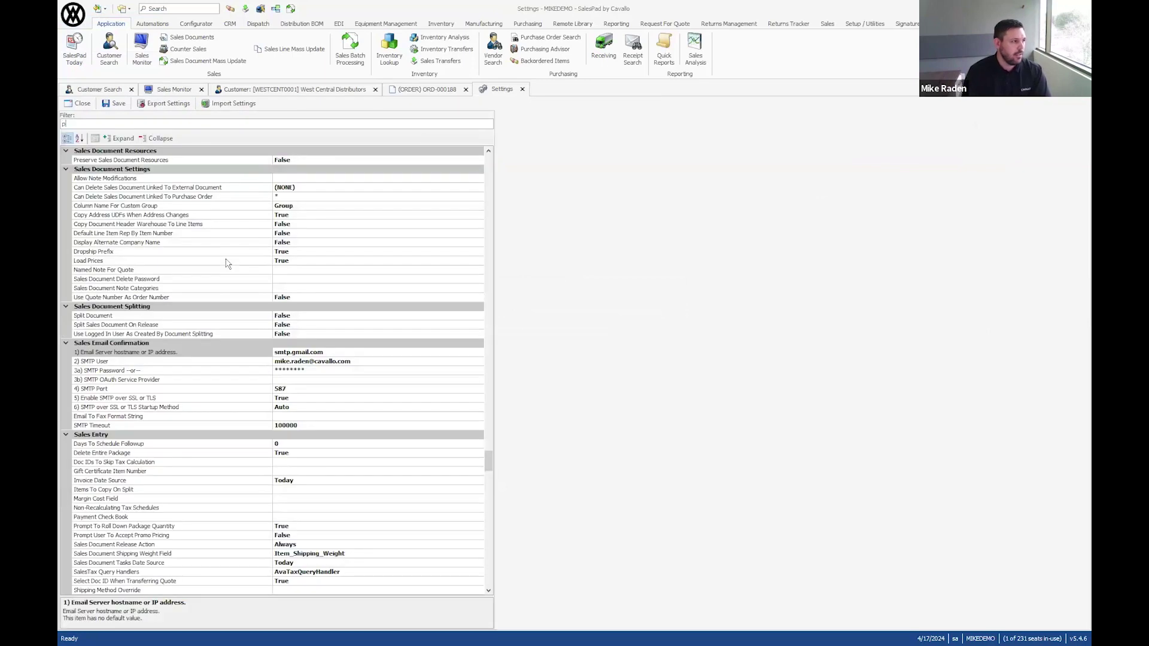
text(pacejet)
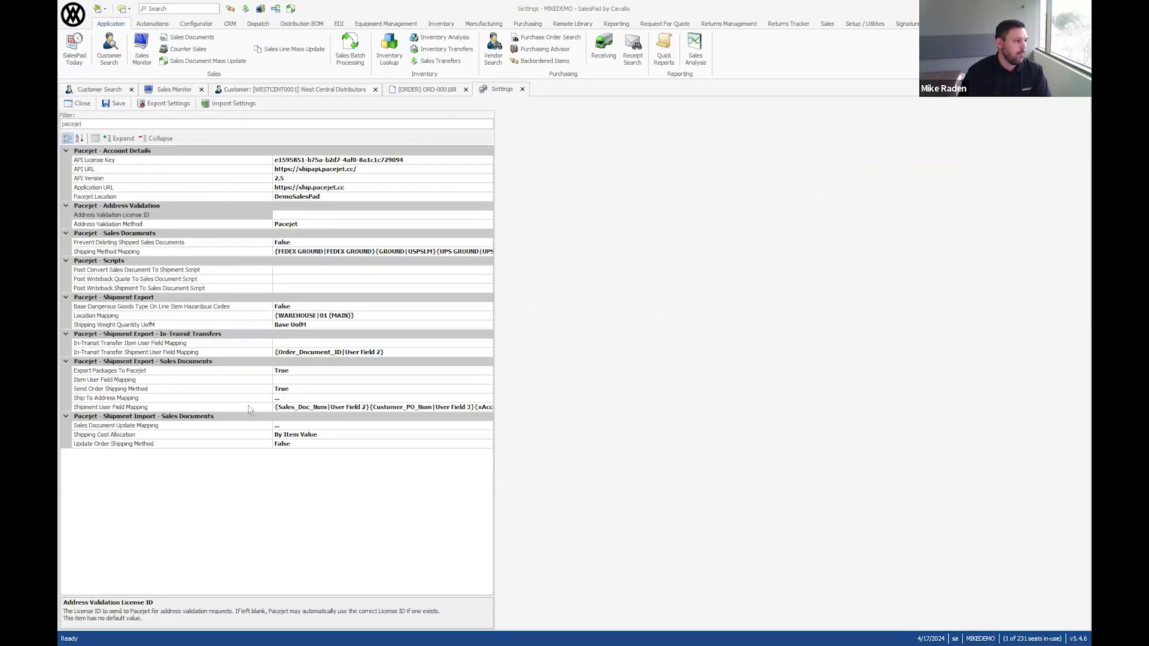
click(94, 252)
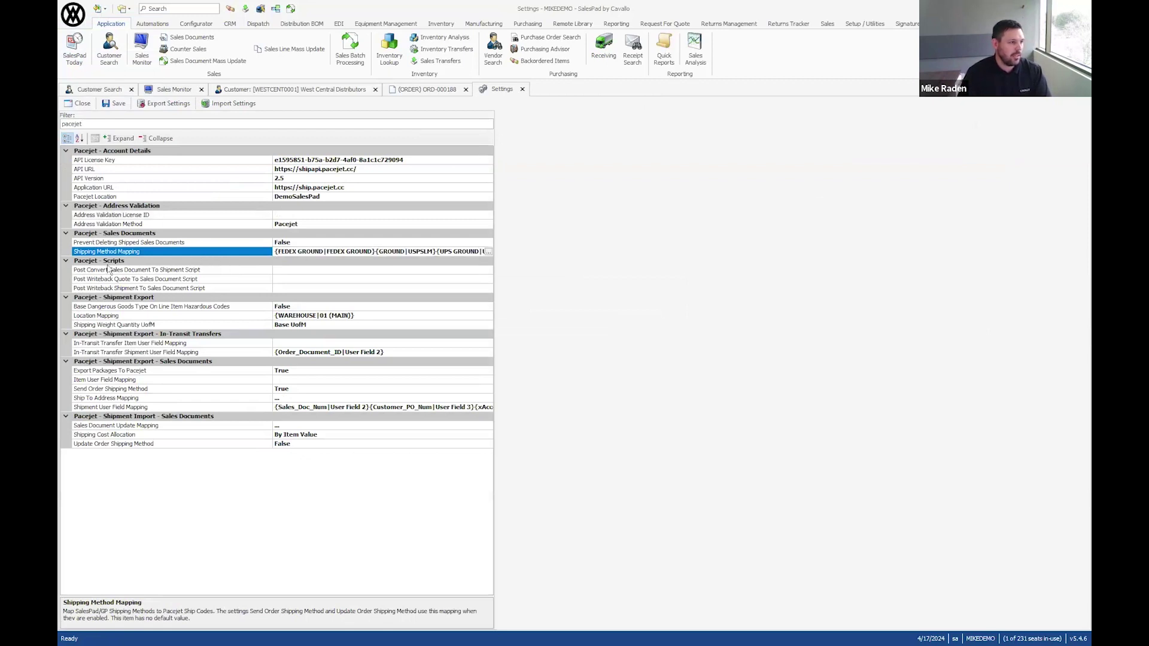
click(488, 252)
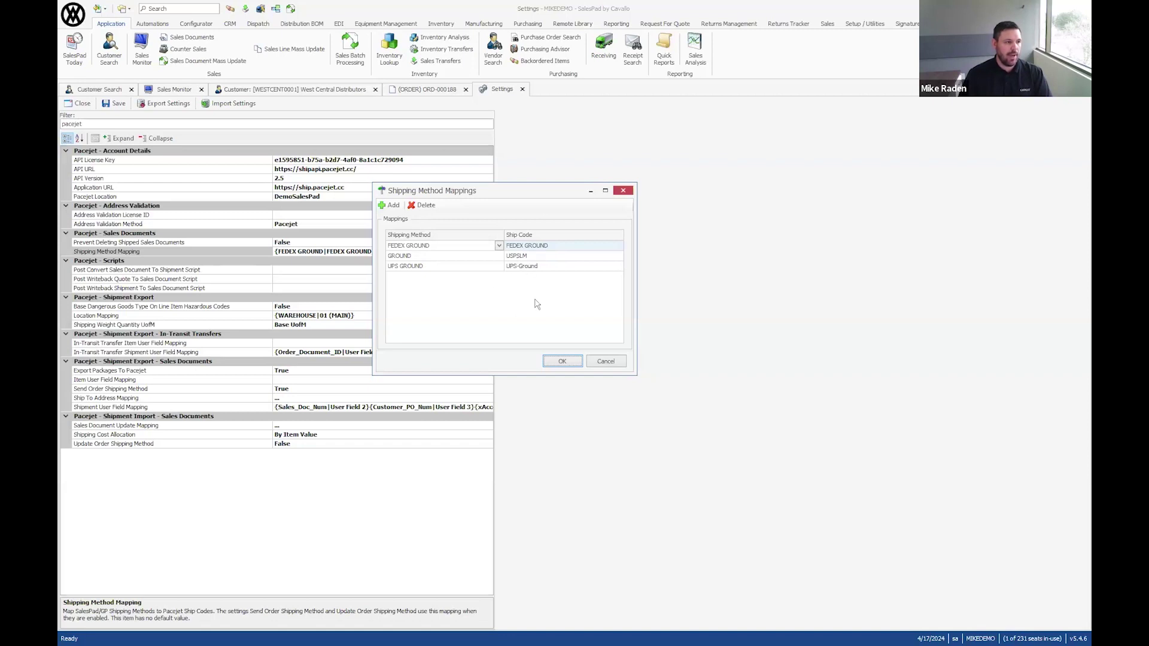
click(562, 362)
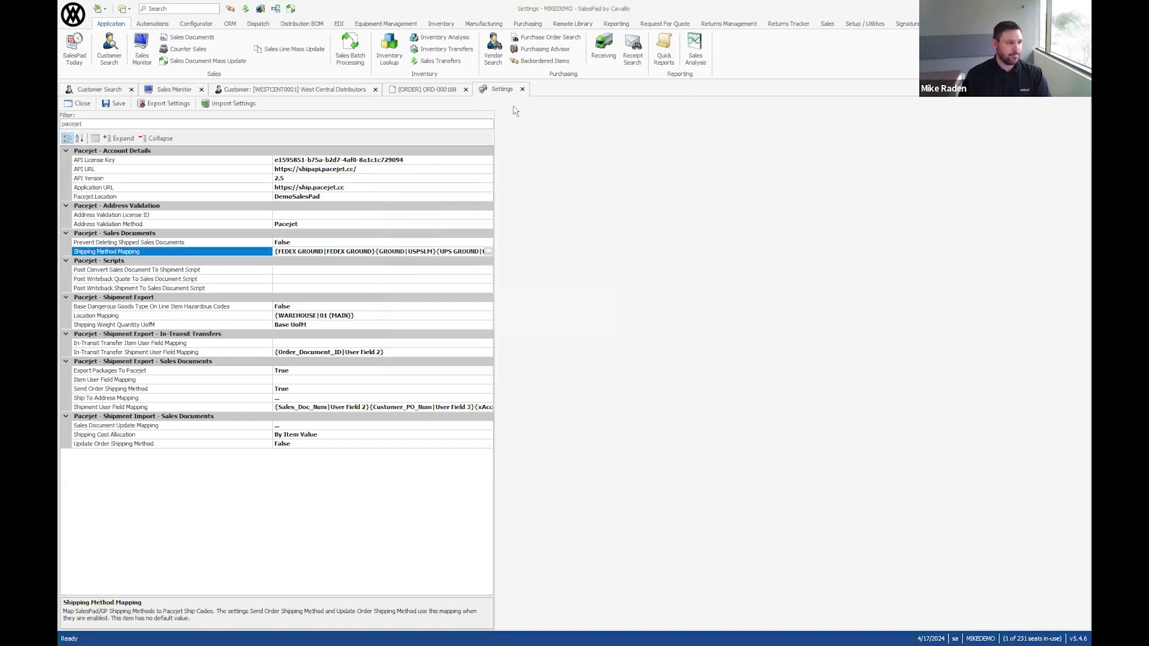
click(522, 88)
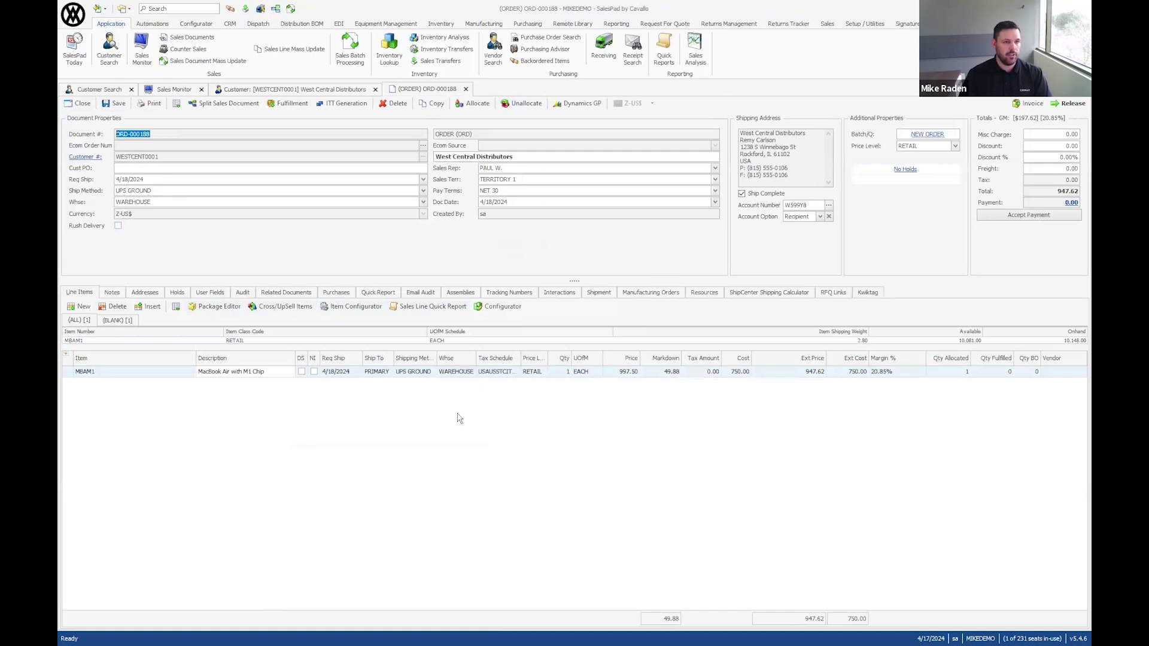
- Release the West Central Distributors order to the PICKING queue, then review and close the order confirmation preview and queue notice
click(1065, 105)
click(661, 366)
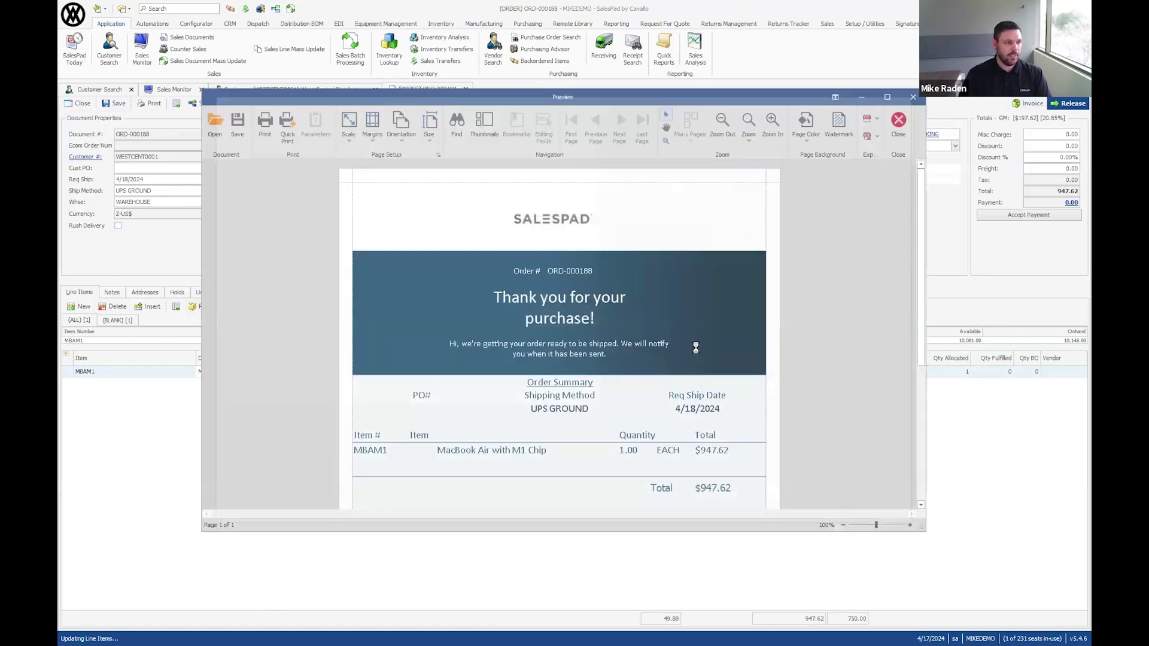
click(913, 97)
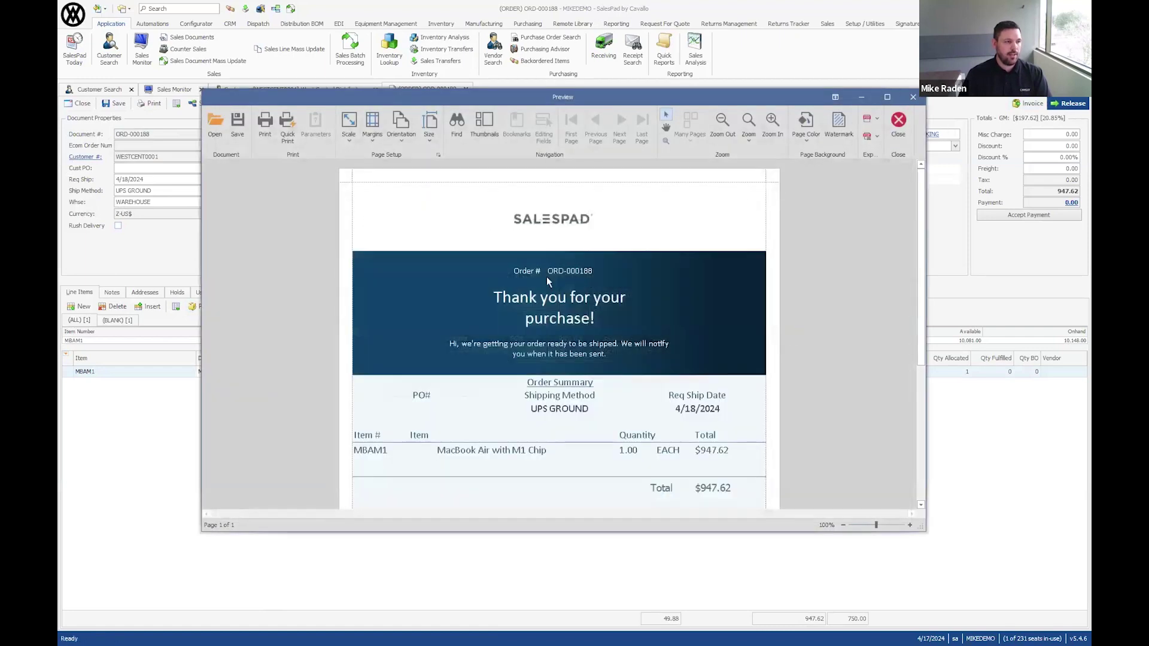
scroll(832, 275, down, 1)
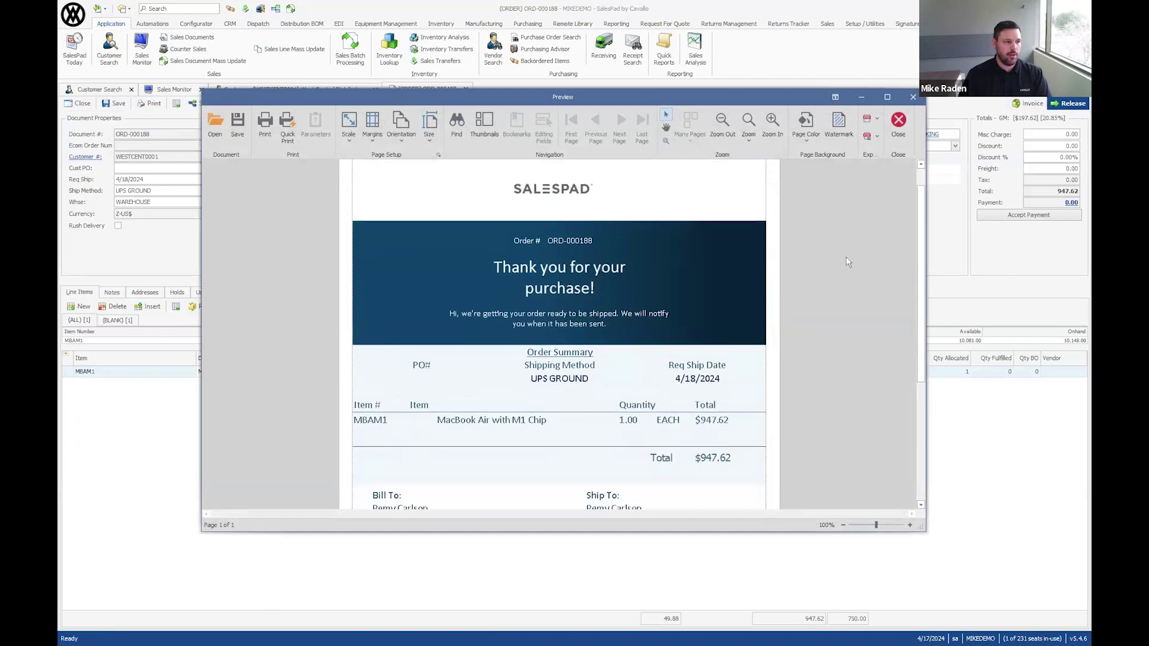
scroll(847, 274, up, 1)
click(913, 97)
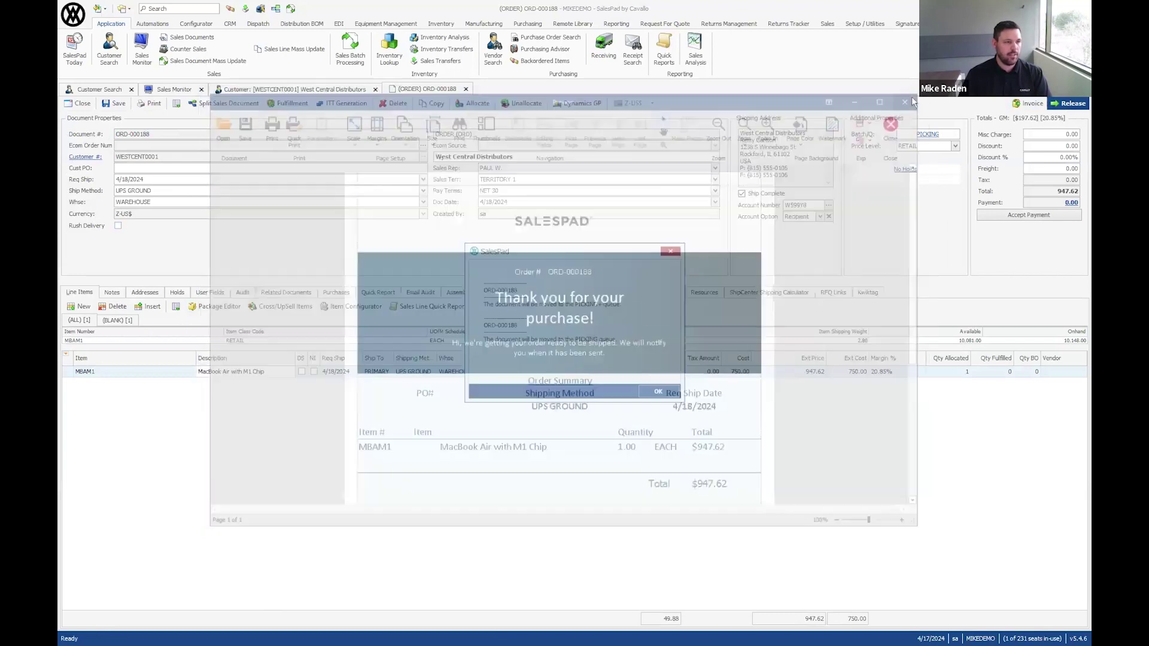
click(658, 391)
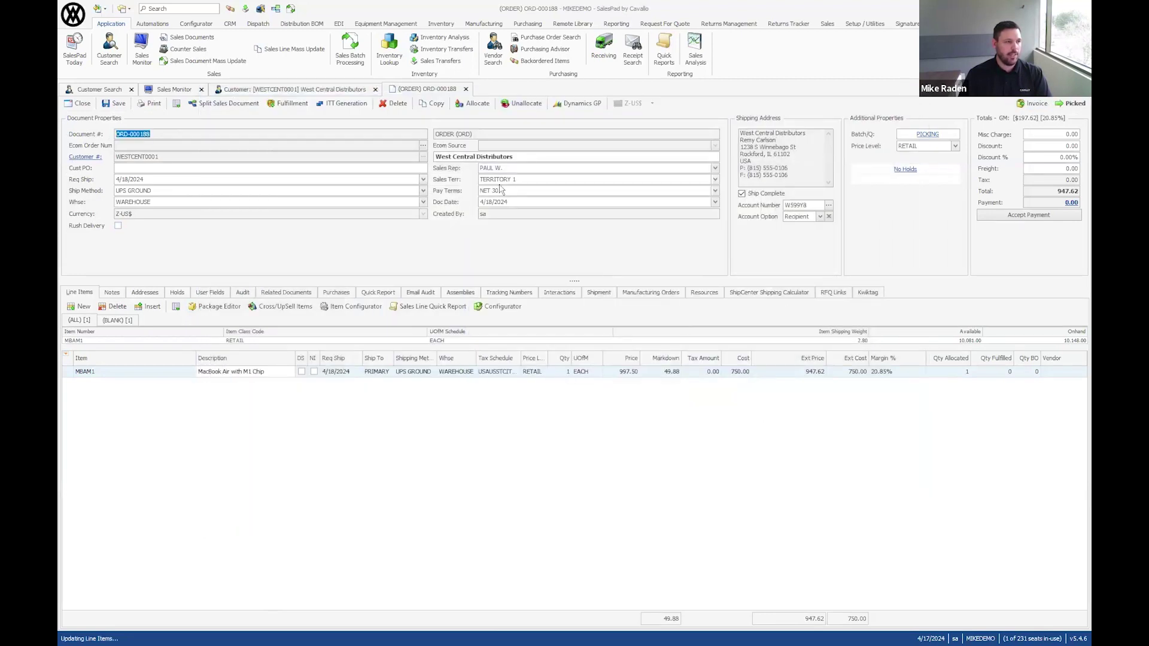
- Fulfill the order's MBAM1 line item with one unit from bin 01A01
click(291, 104)
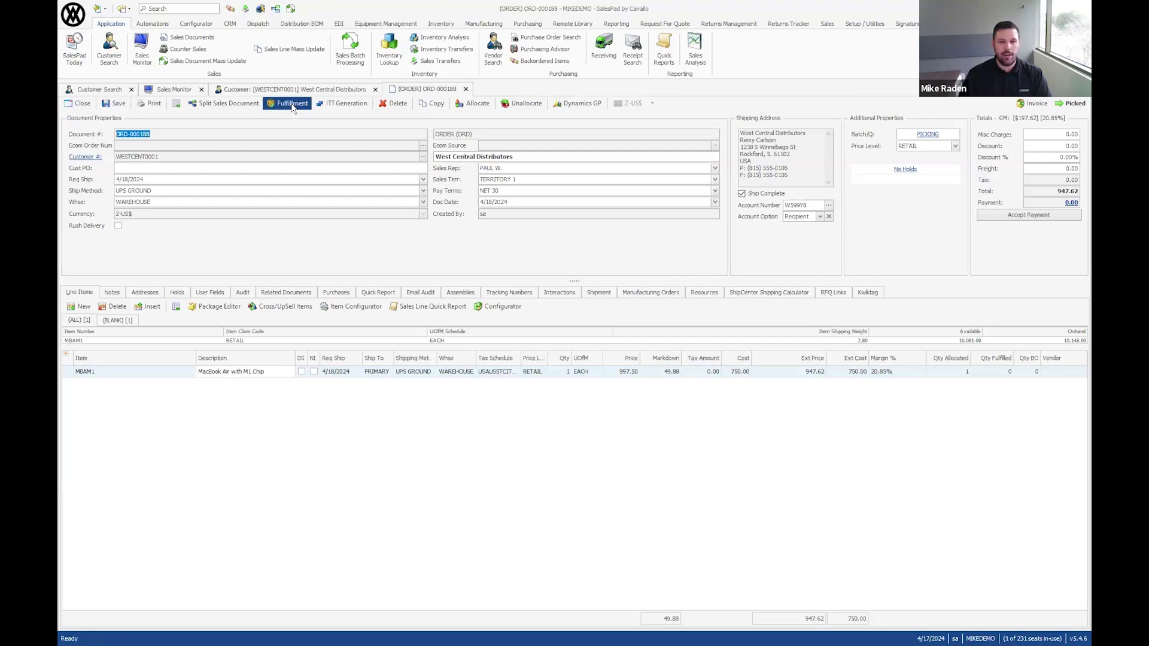
click(651, 228)
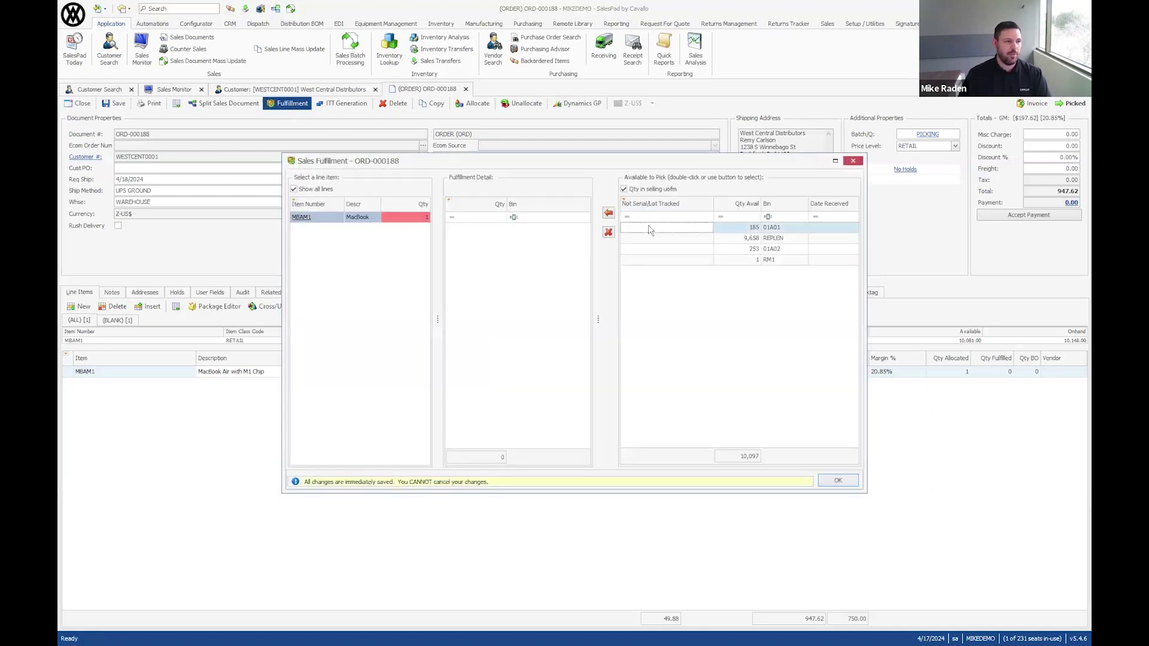
click(608, 214)
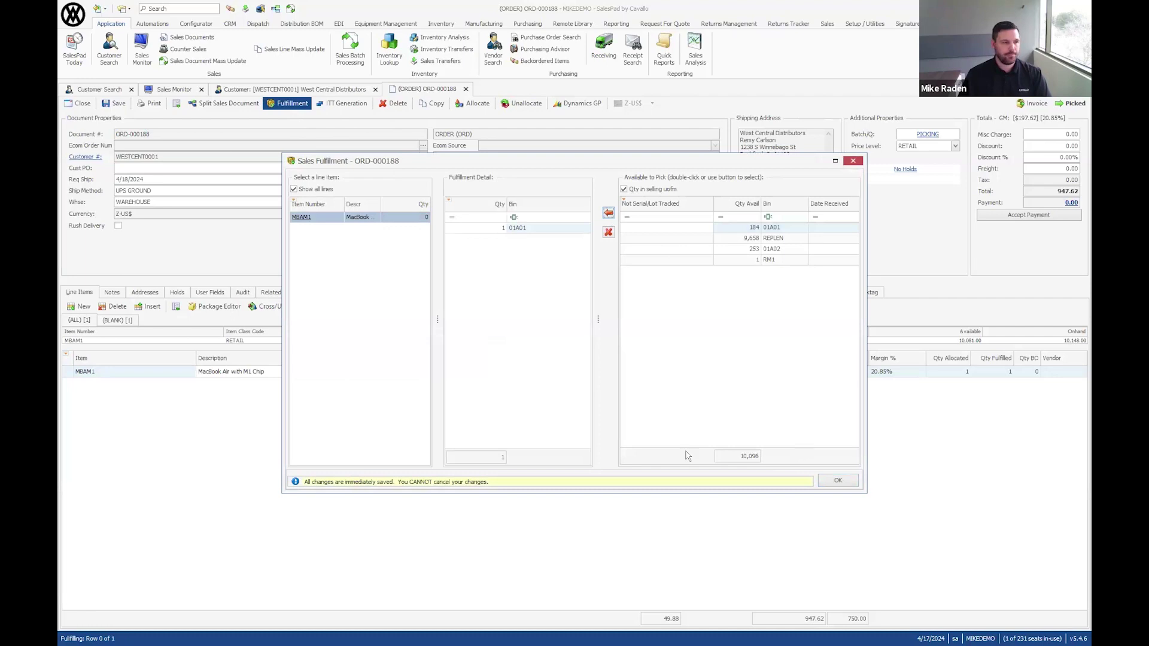
click(838, 481)
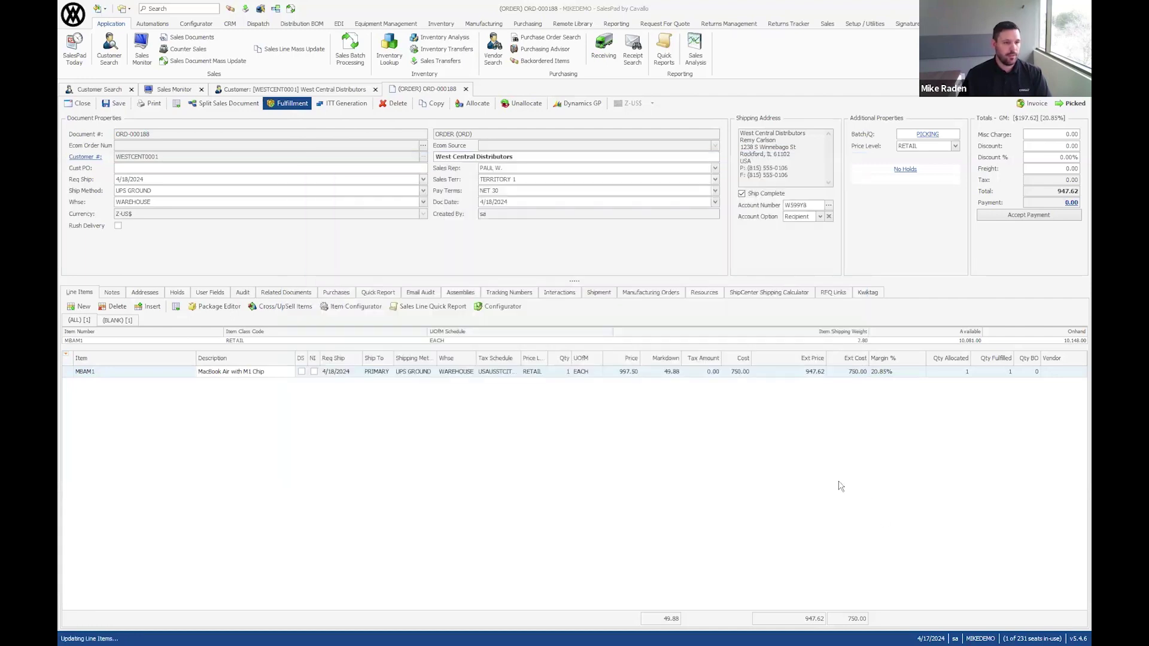
- Mark the order as picked to move it to the PACKING queue, then close the packing slip preview and queue notice
click(1071, 104)
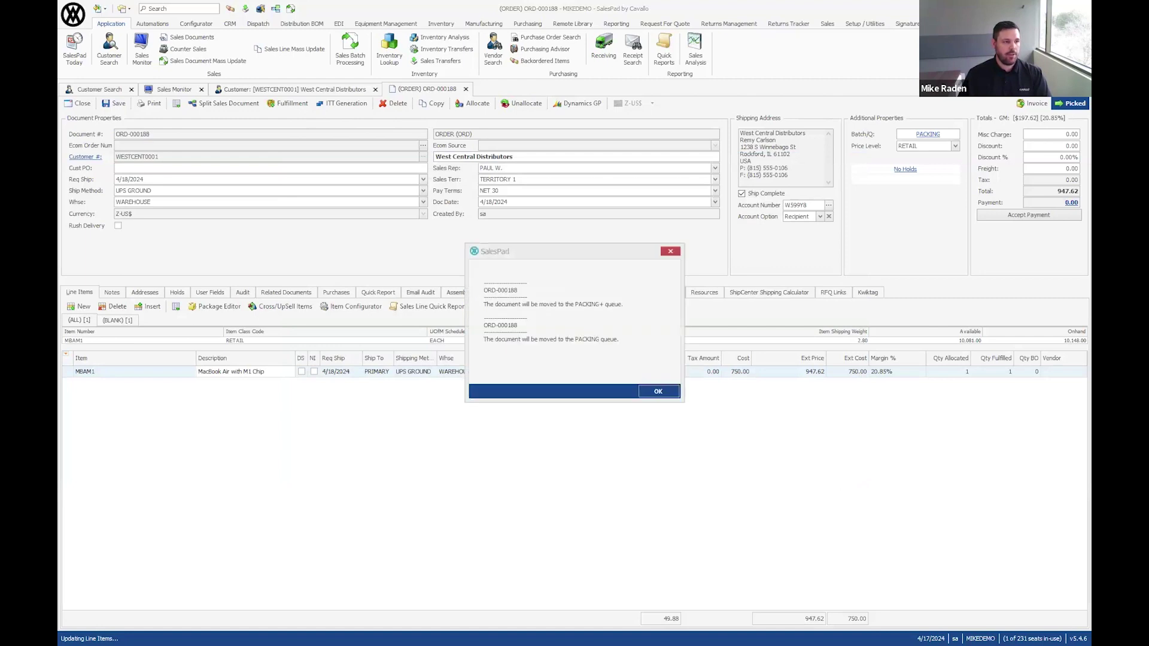
key(Return)
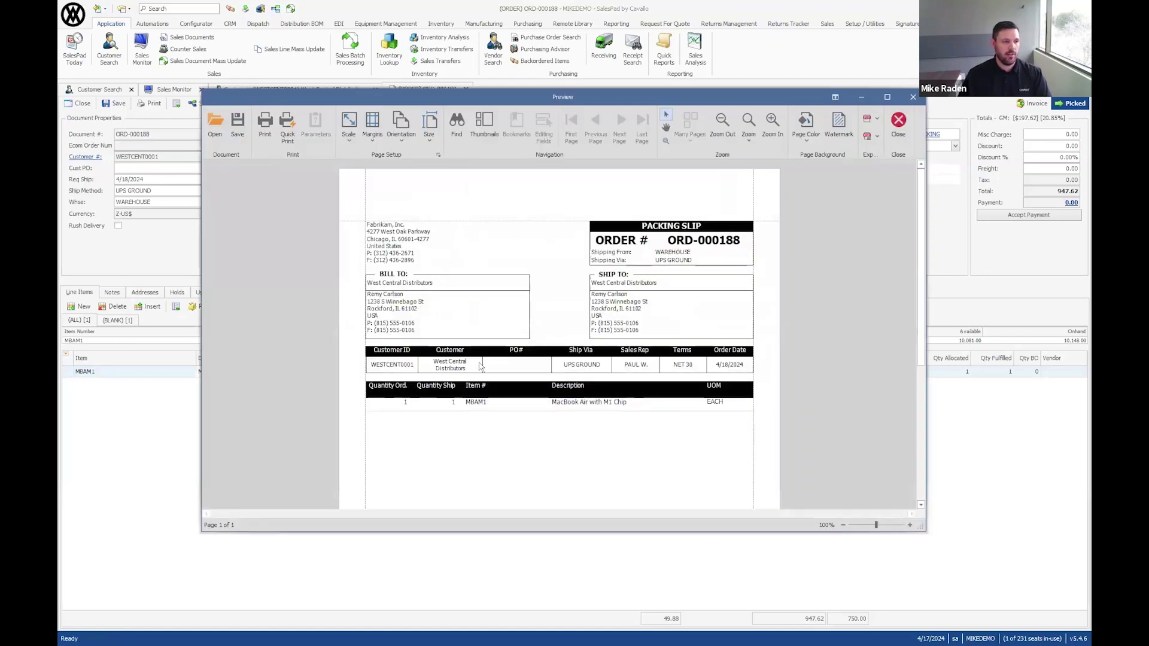
click(913, 99)
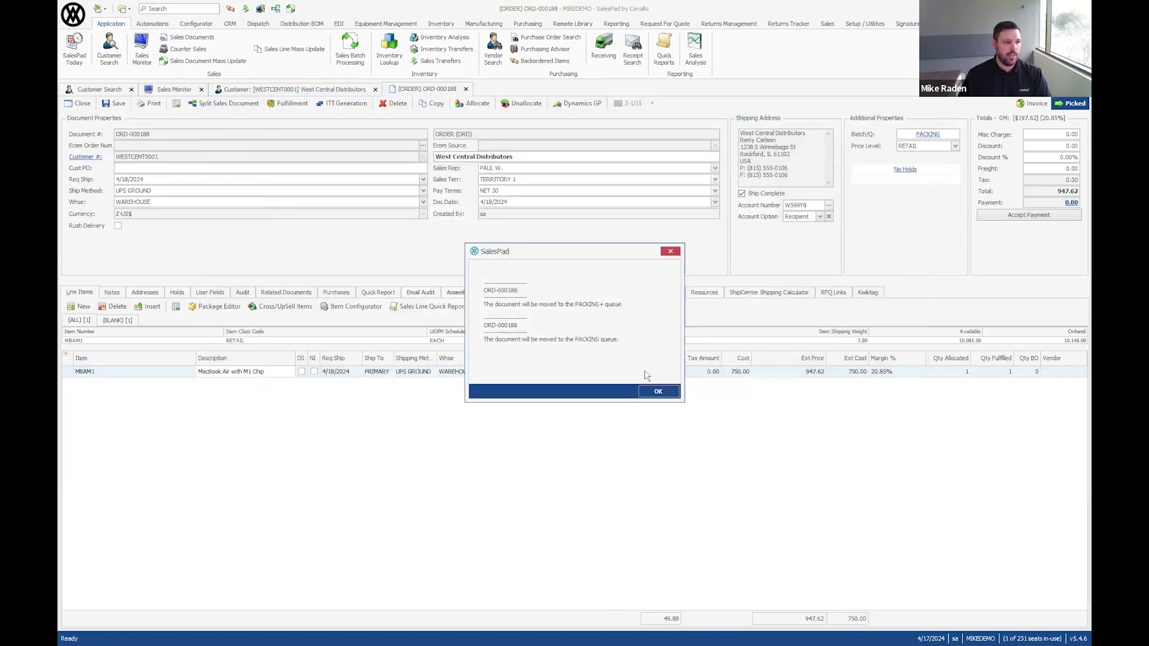
click(658, 393)
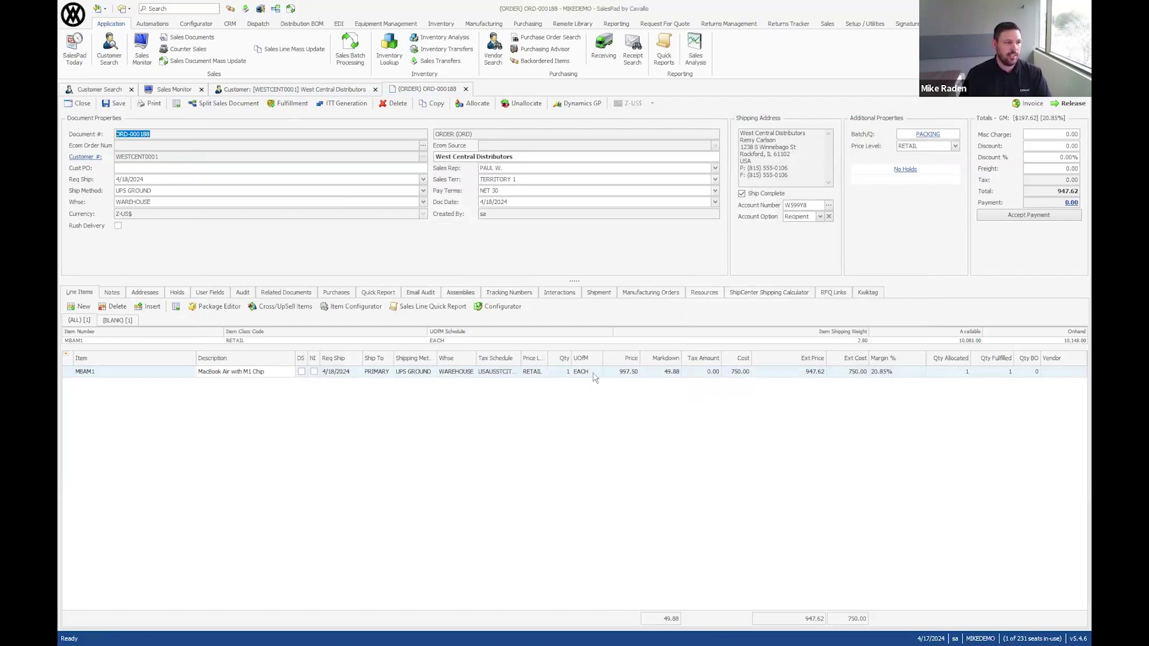
- Create a new shipment for the order with a generated ASN number
click(597, 293)
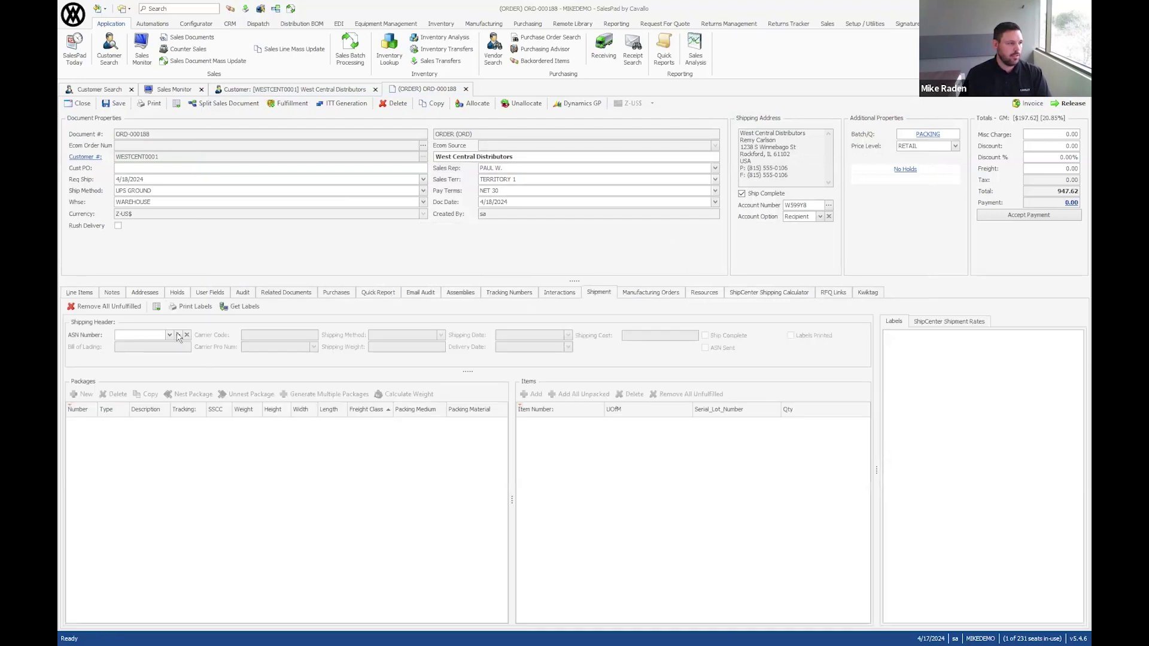
click(178, 335)
click(615, 366)
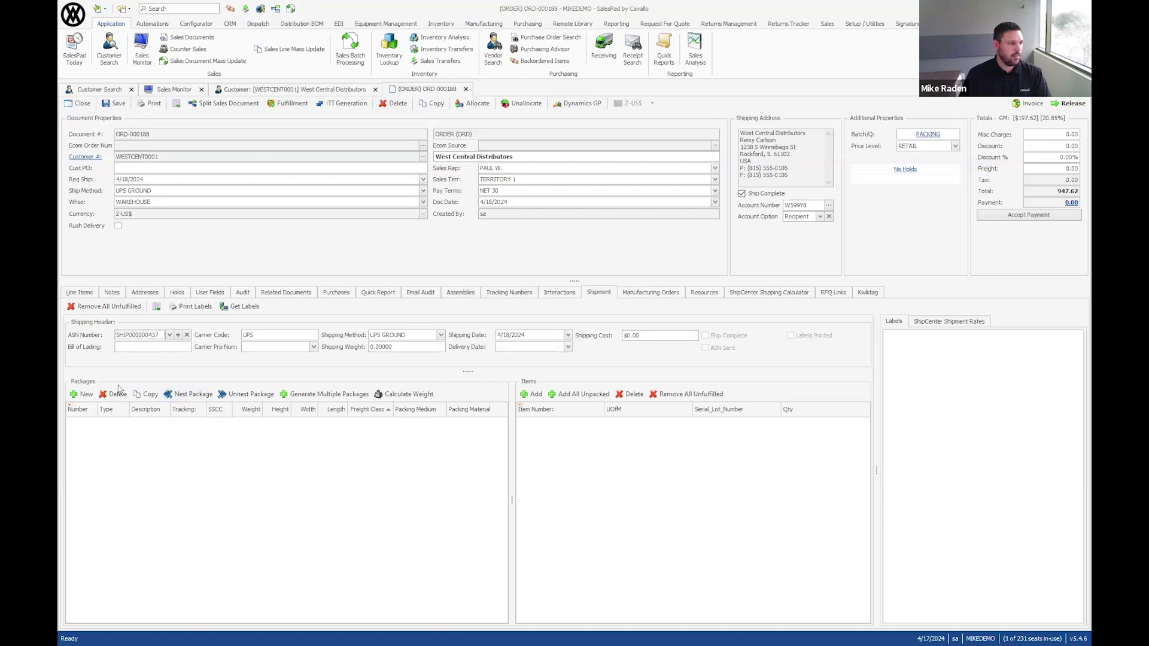
- Add a package with a generated number and the Medium Box template, put all unpacked items in it and save the order
click(83, 395)
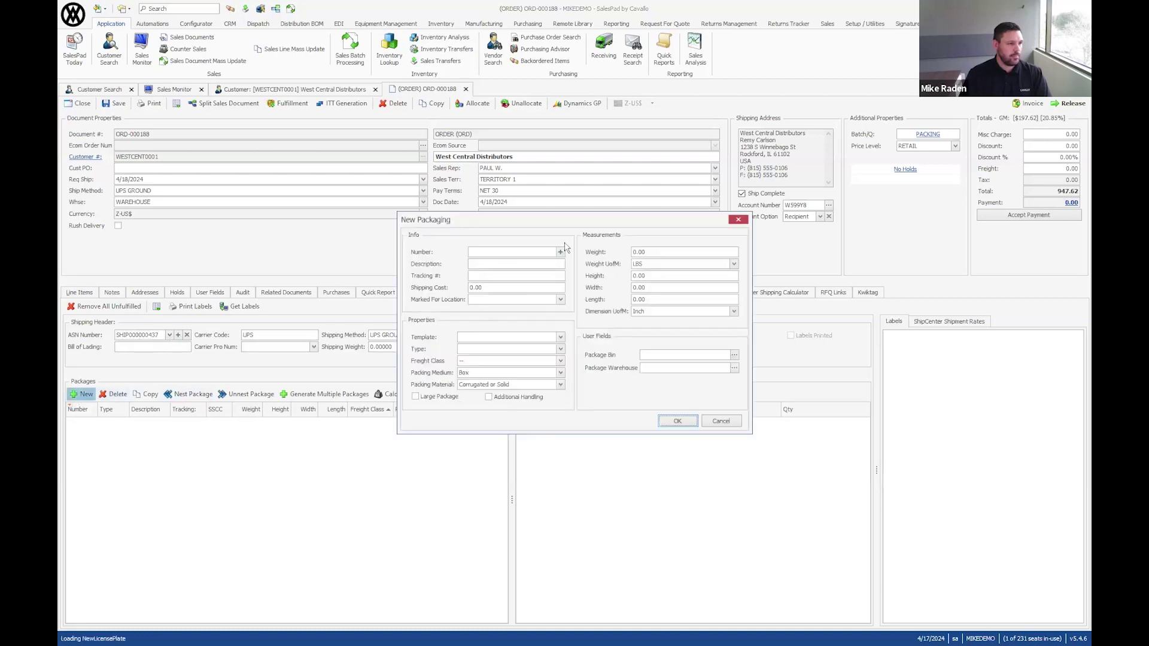
click(560, 252)
click(560, 338)
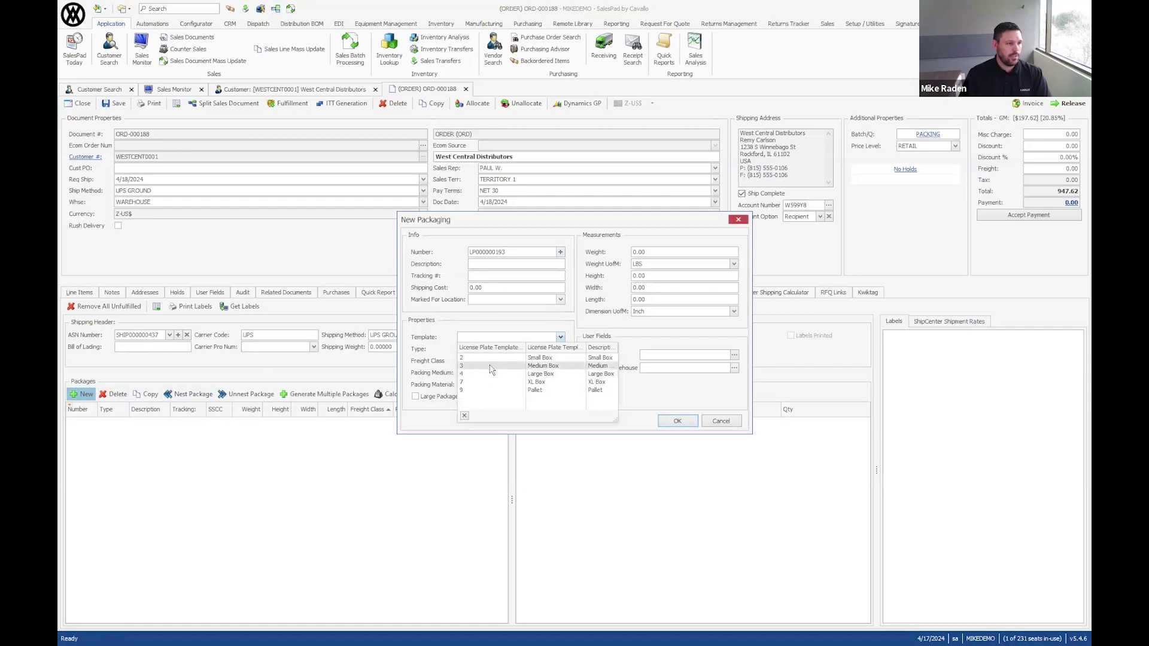
click(492, 366)
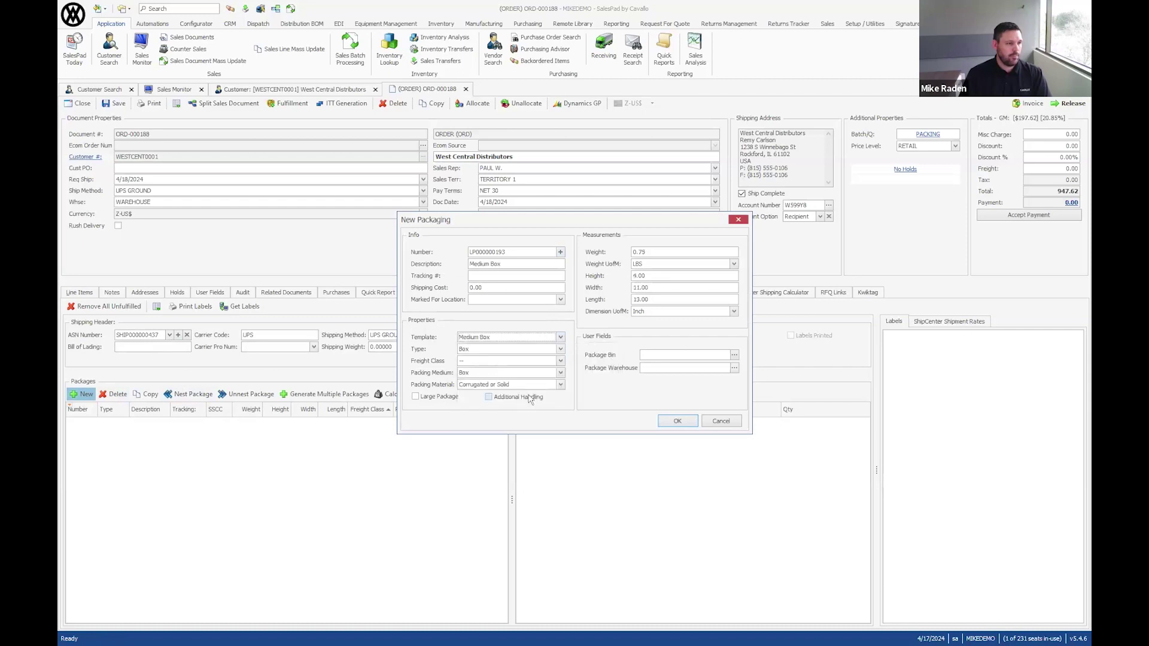
click(676, 422)
click(574, 398)
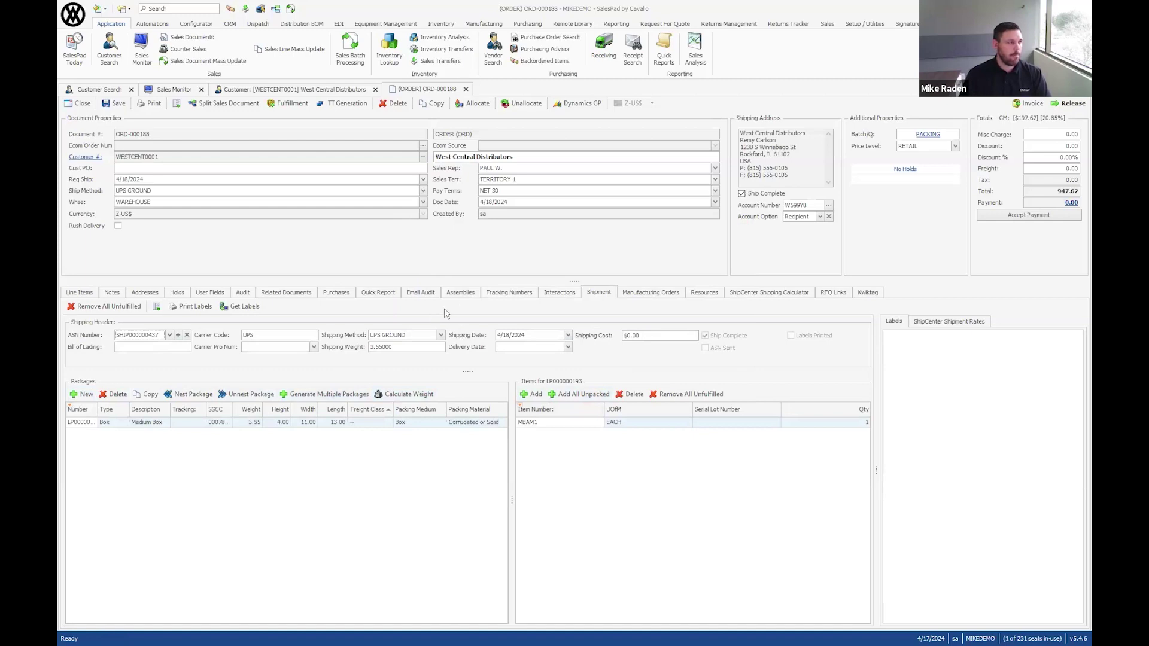
click(114, 103)
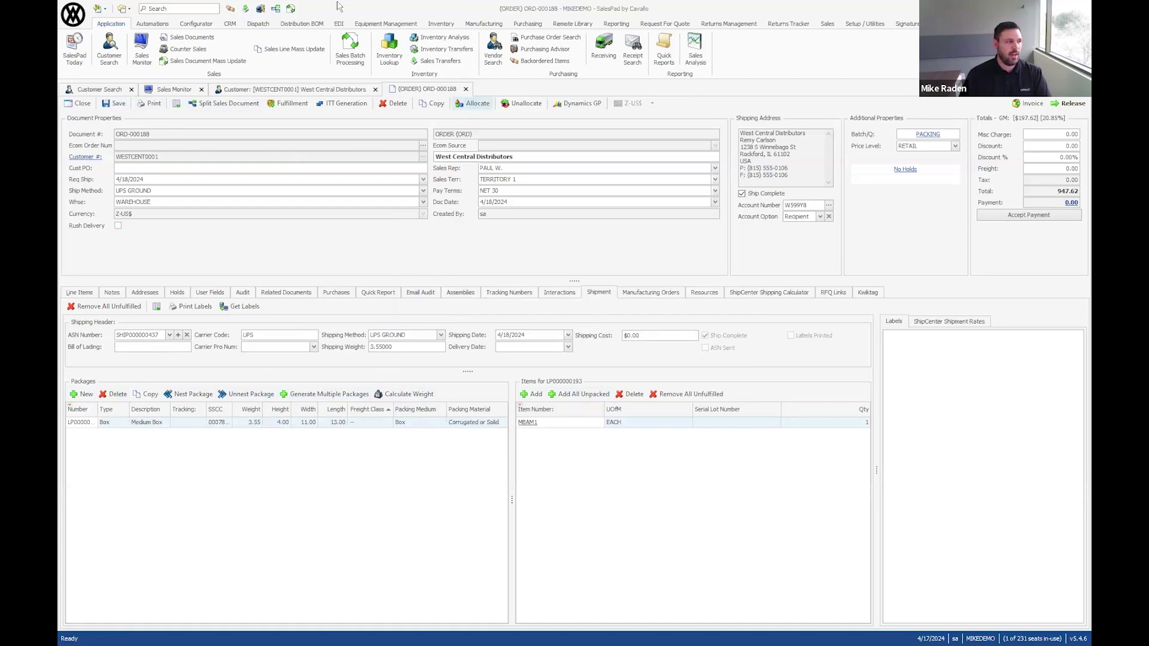
click(176, 104)
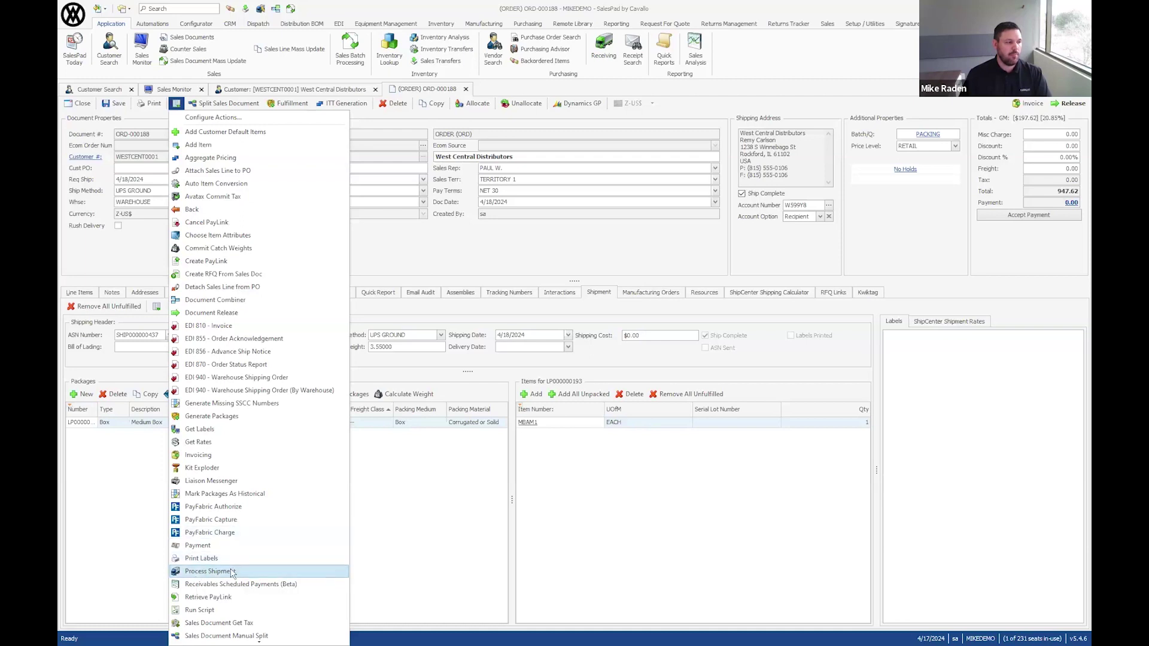
click(476, 264)
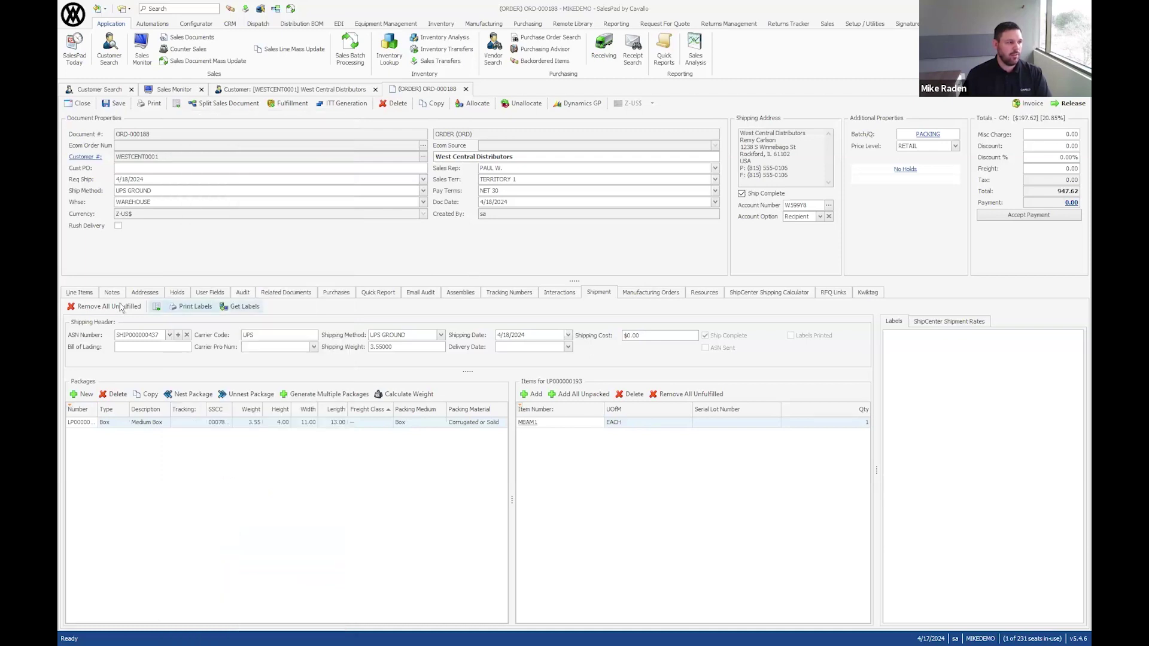
click(78, 294)
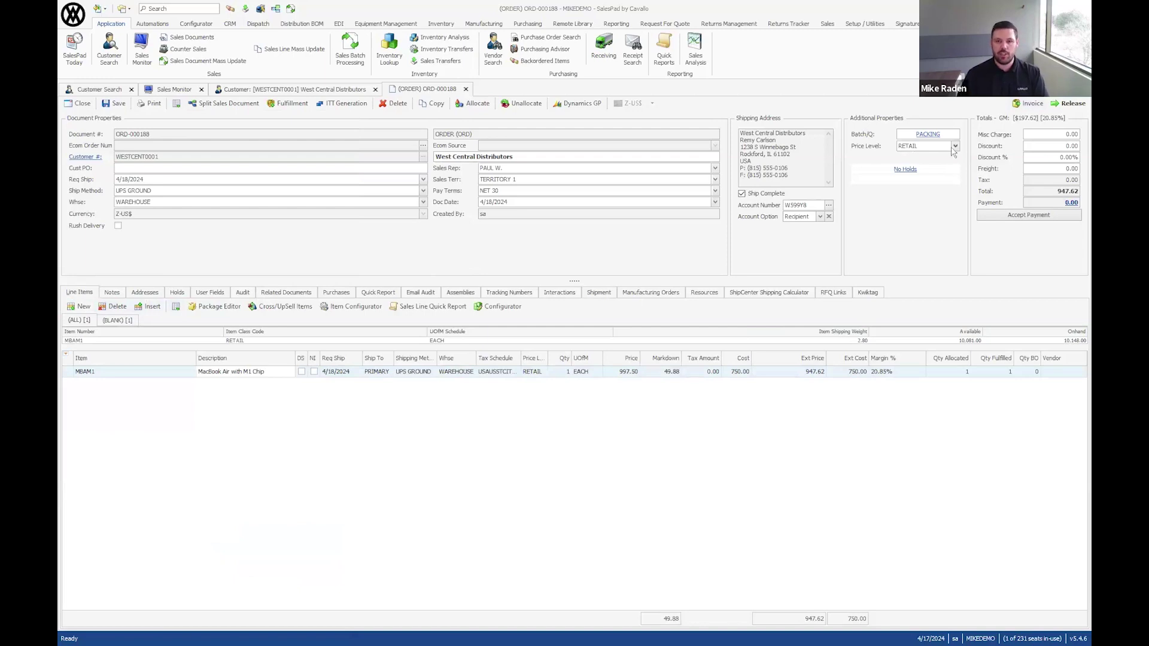
- Release the packed order to the SHIPPING queue, accepting the prompt and dismissing the queue notice
click(1068, 103)
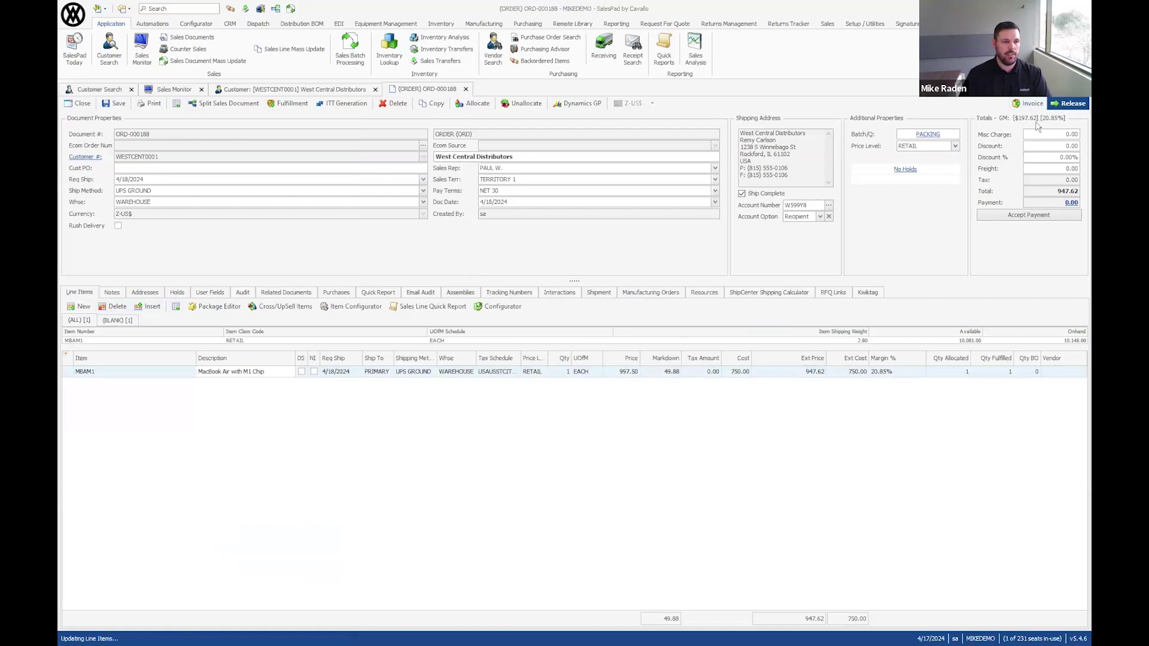
click(611, 369)
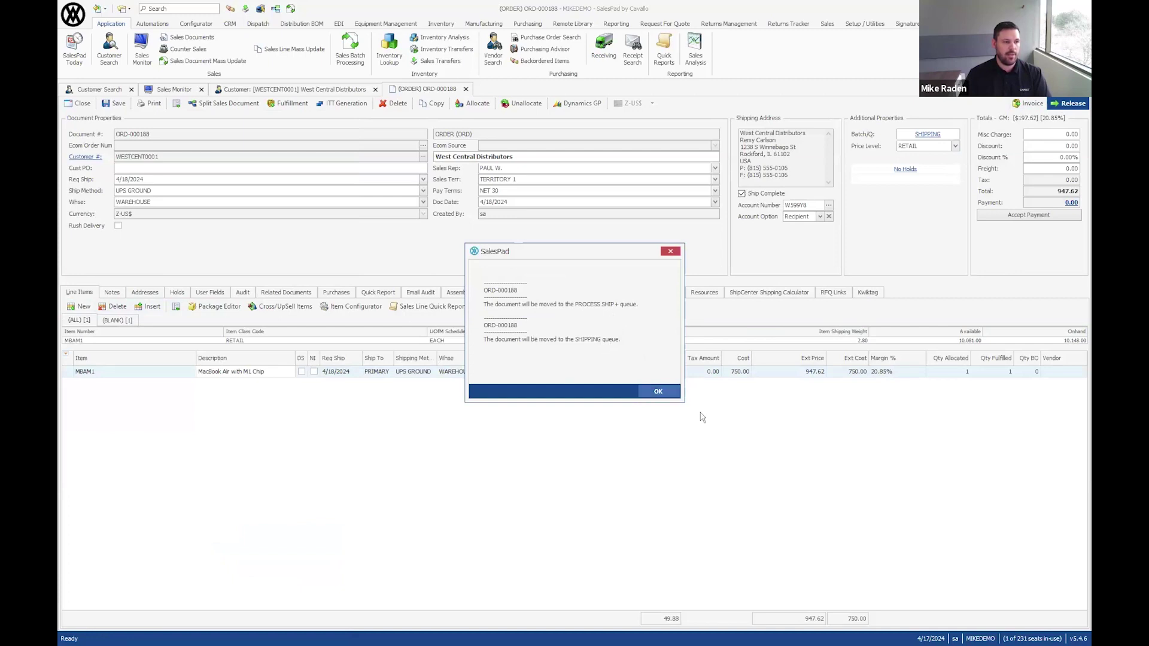
click(659, 391)
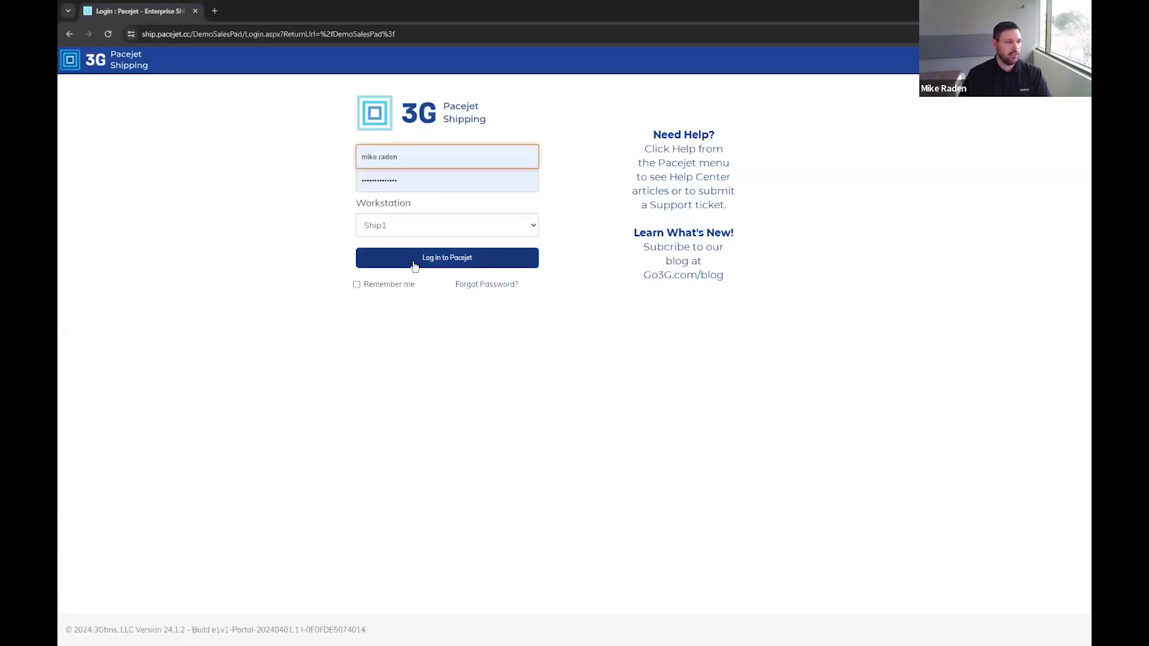
- Switch to Pacejet in the browser, log in with the prefilled credentials and open the Shipping Workbench
key(Tab)
key(Return)
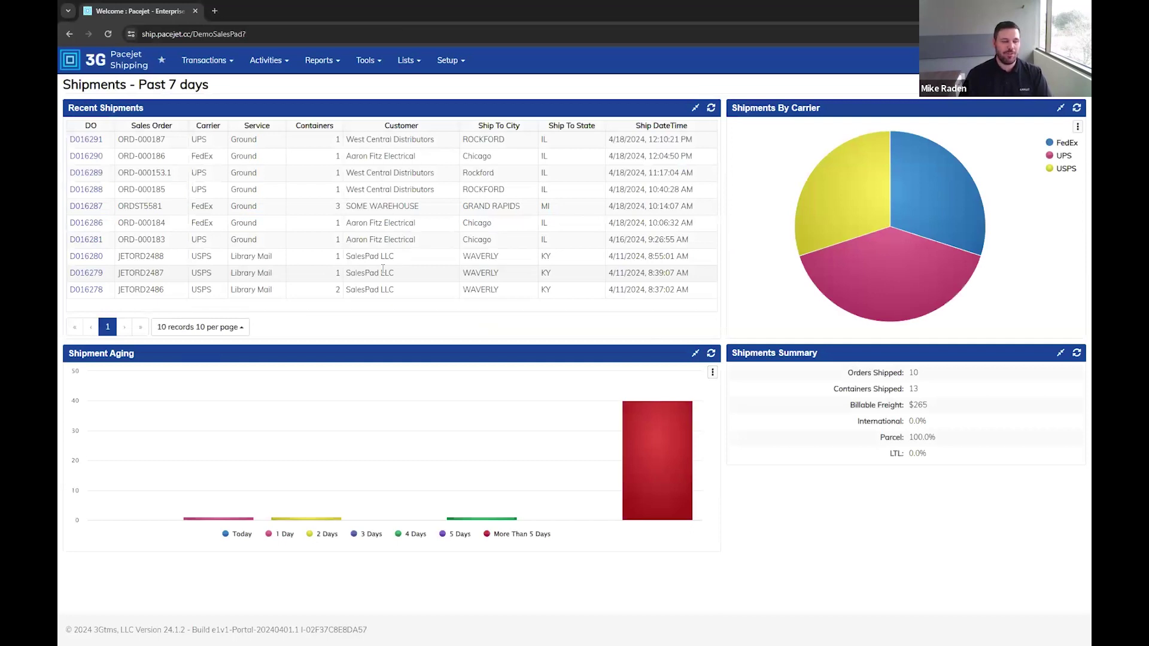
click(231, 63)
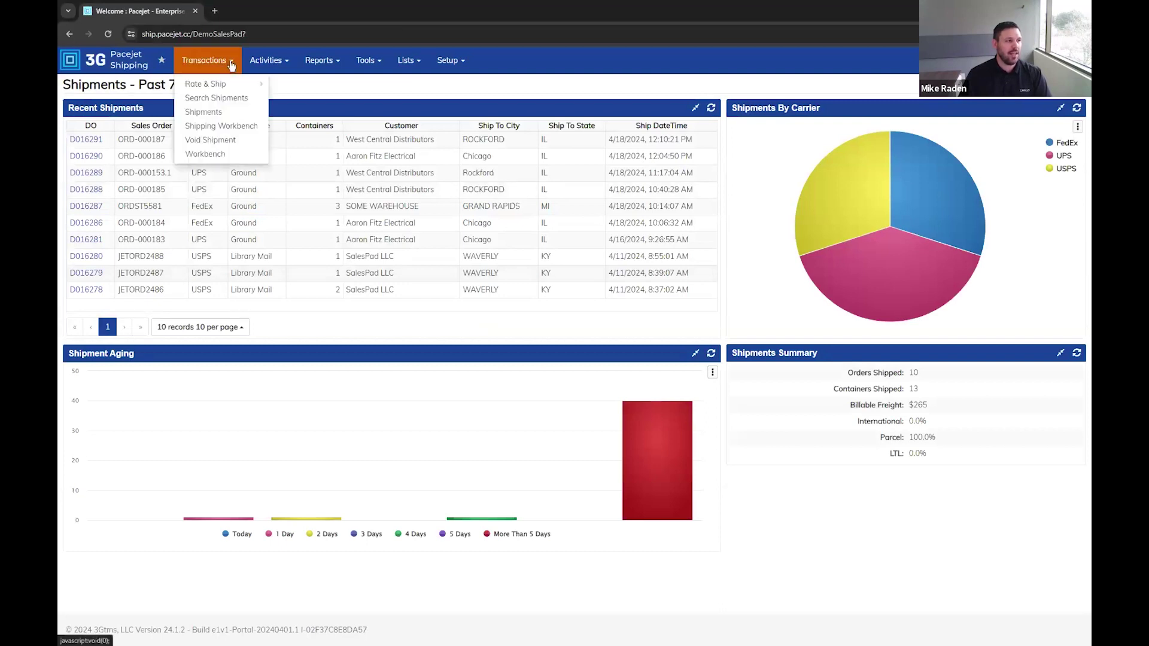
click(204, 128)
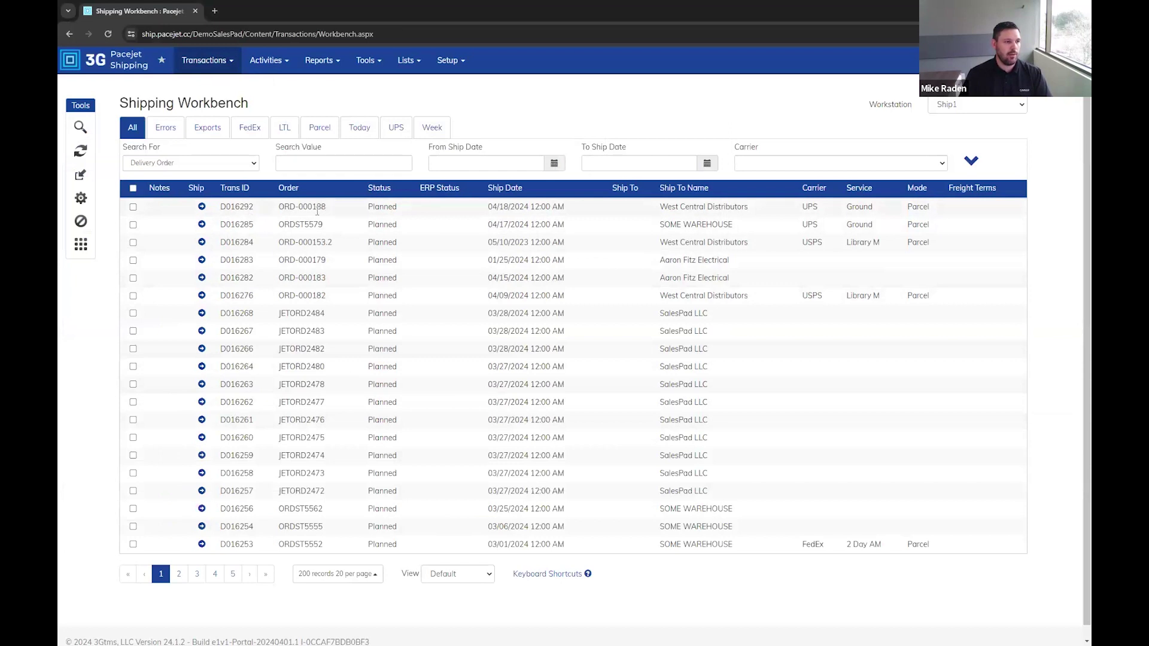
- Open the newest planned West Central Distributors order for rating and review its shipment details, available carrier services and user field
click(202, 207)
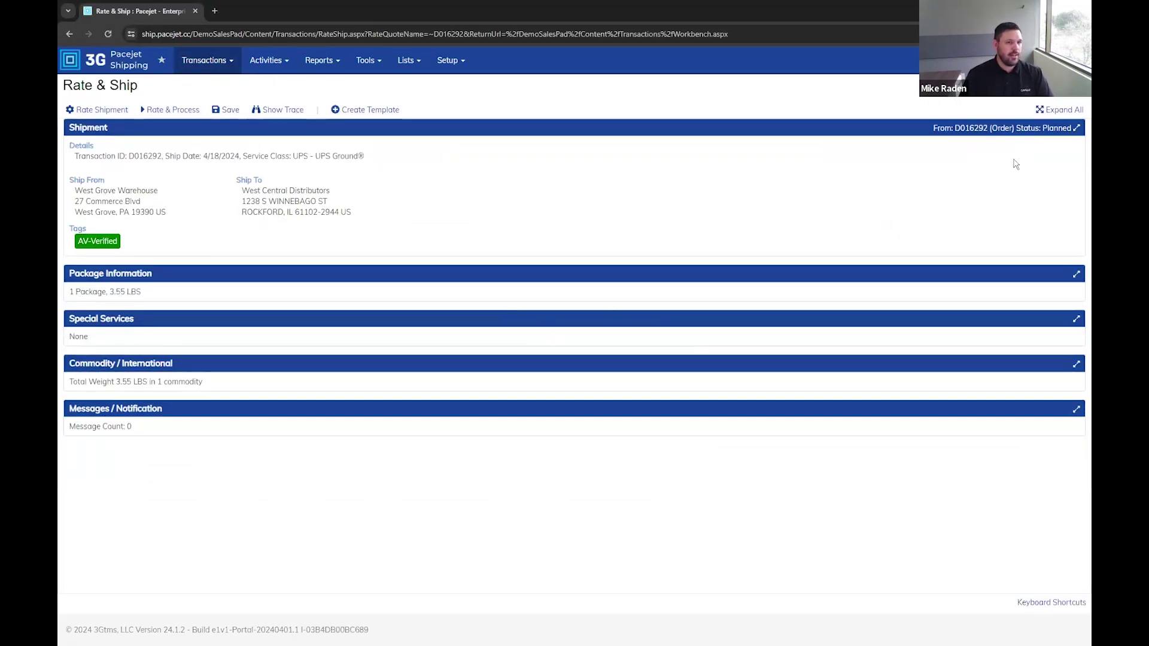
click(1077, 129)
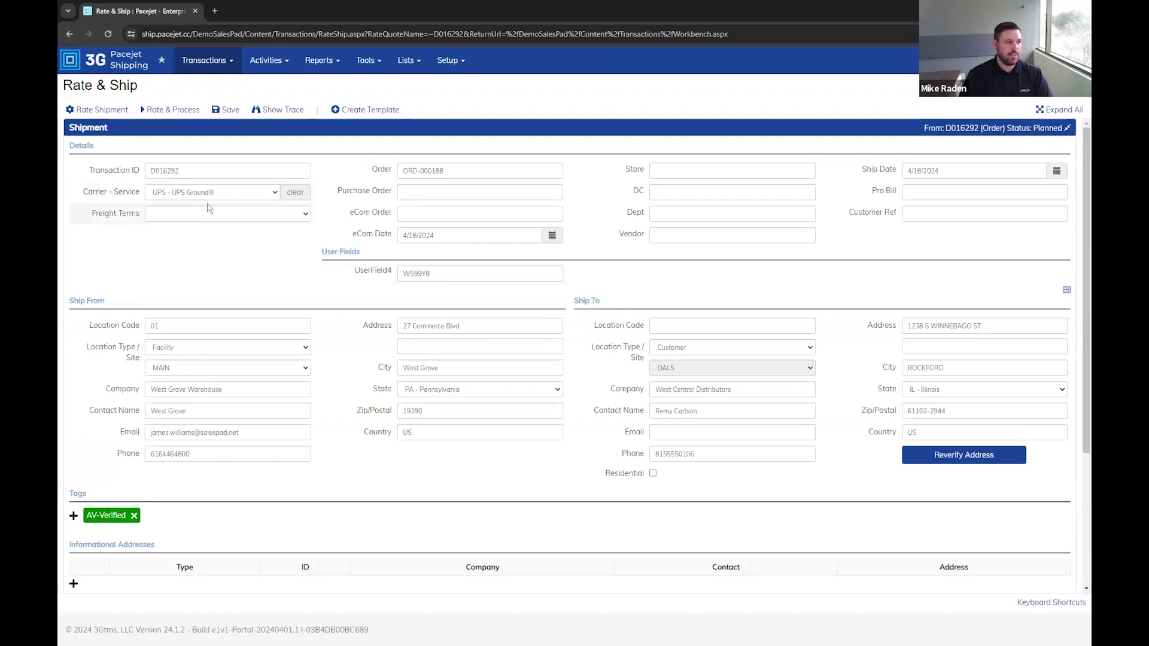
click(274, 193)
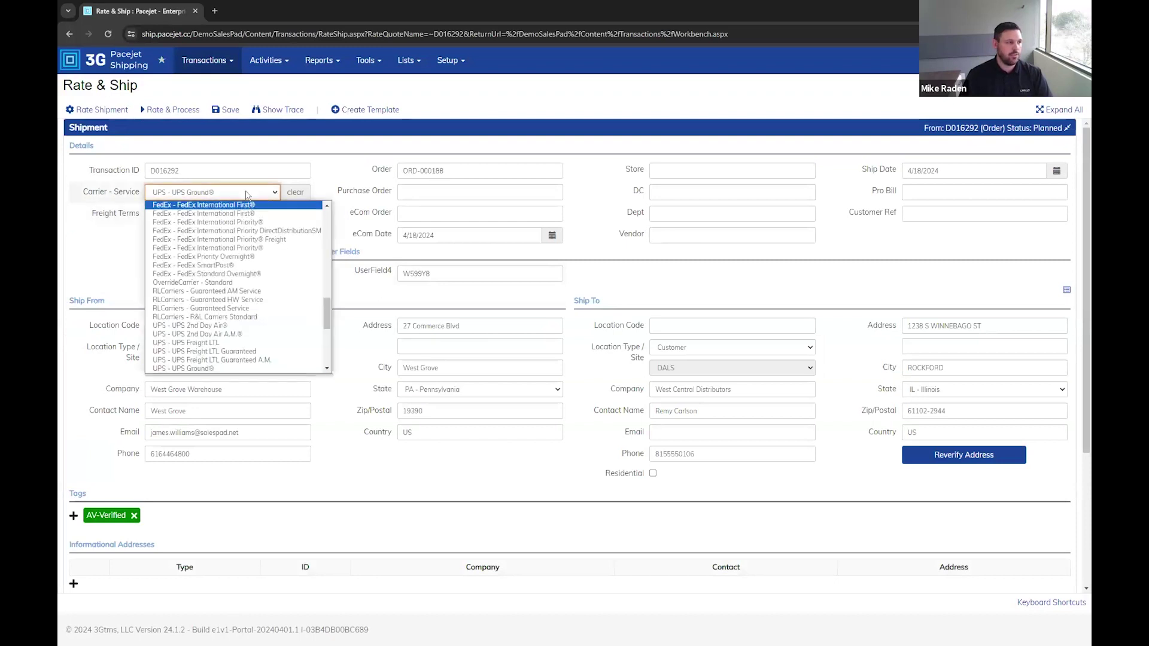
click(85, 284)
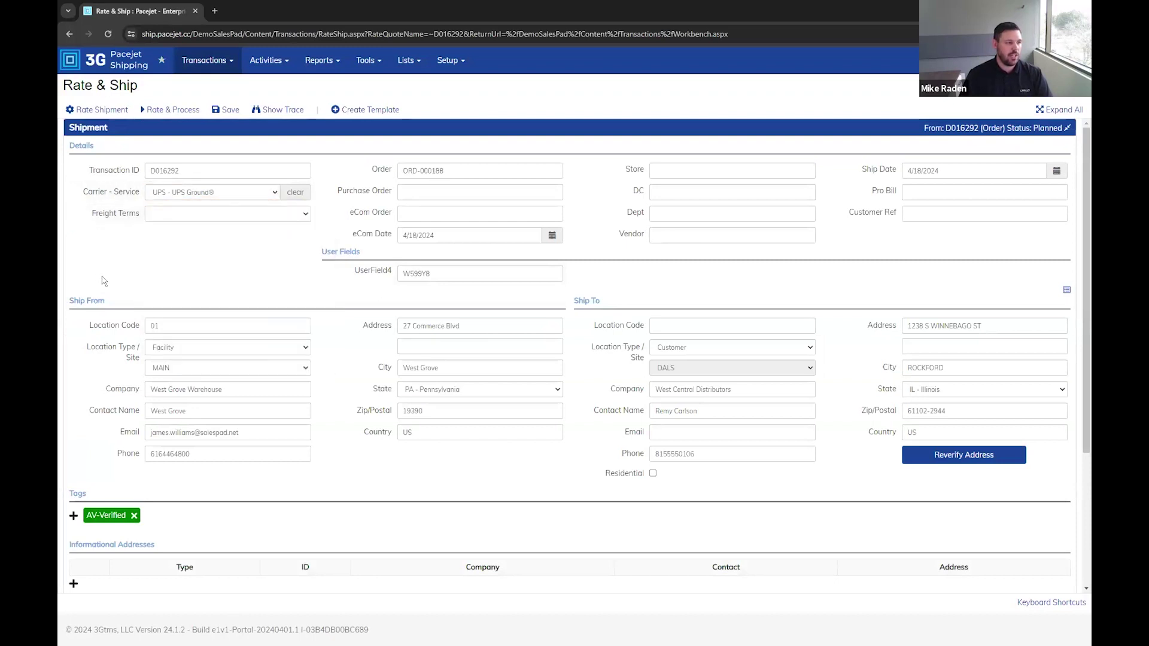
double_click(458, 273)
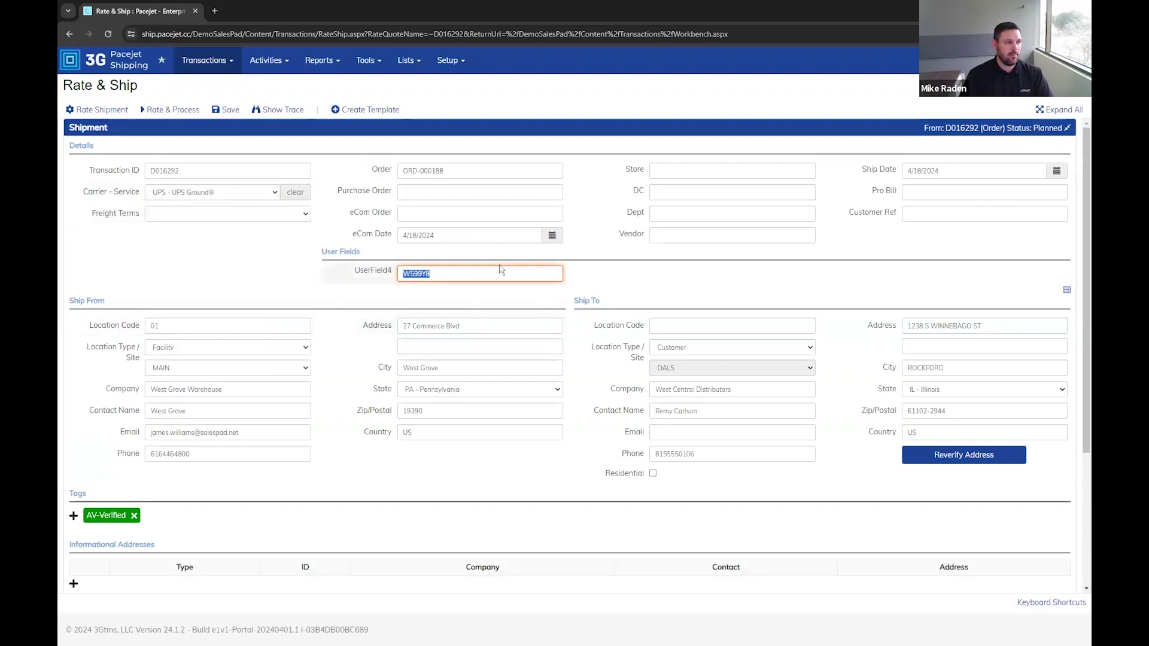
click(441, 193)
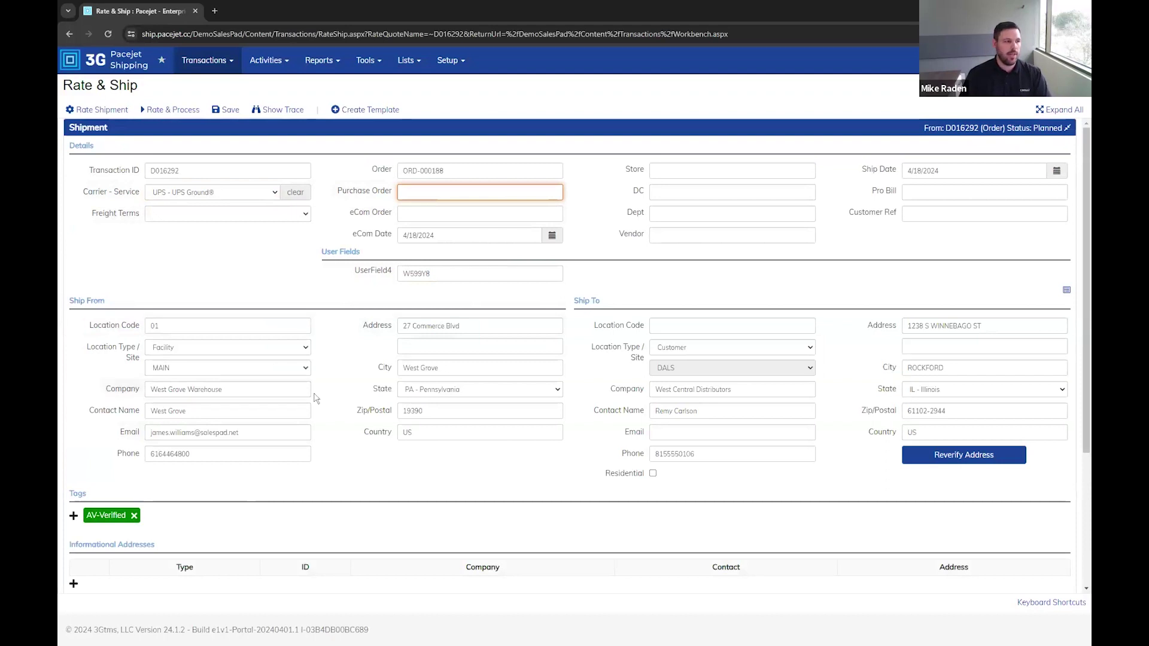
click(1067, 128)
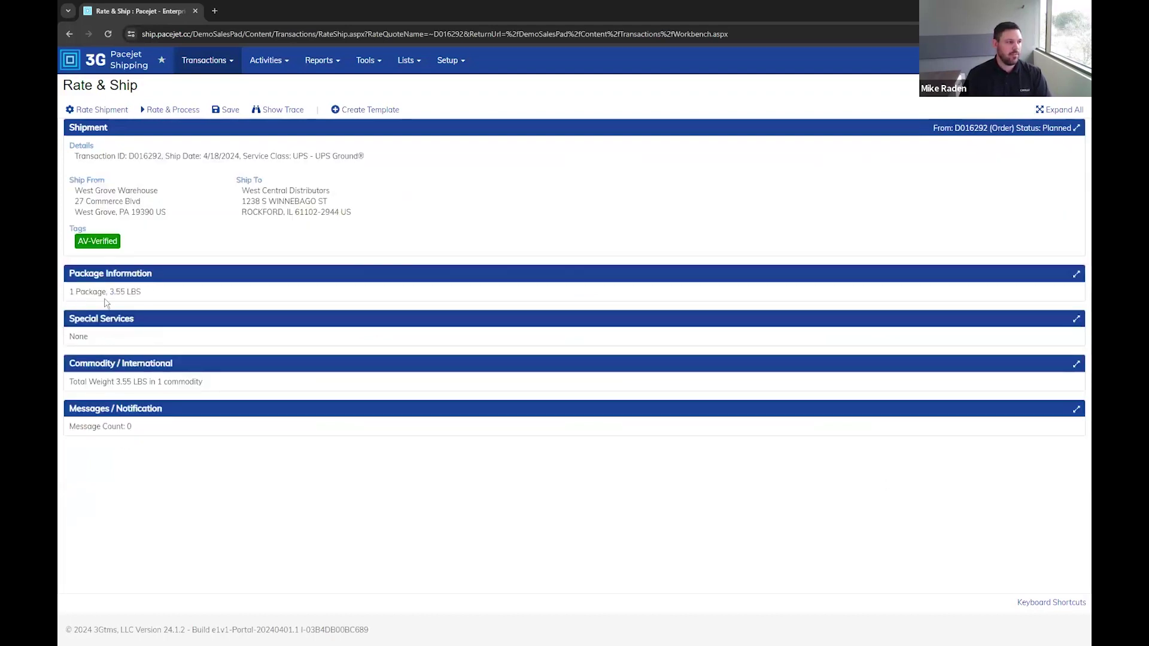
- Review the shipment's package dimensions, weight and available container types without choosing a container
click(1077, 275)
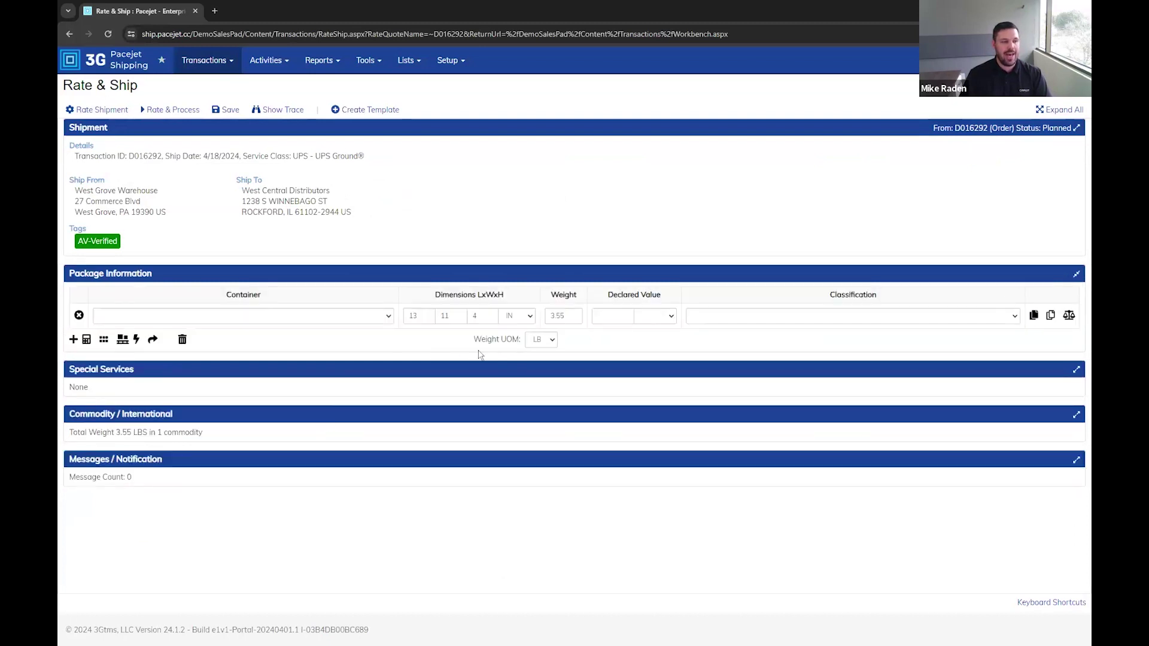
click(388, 316)
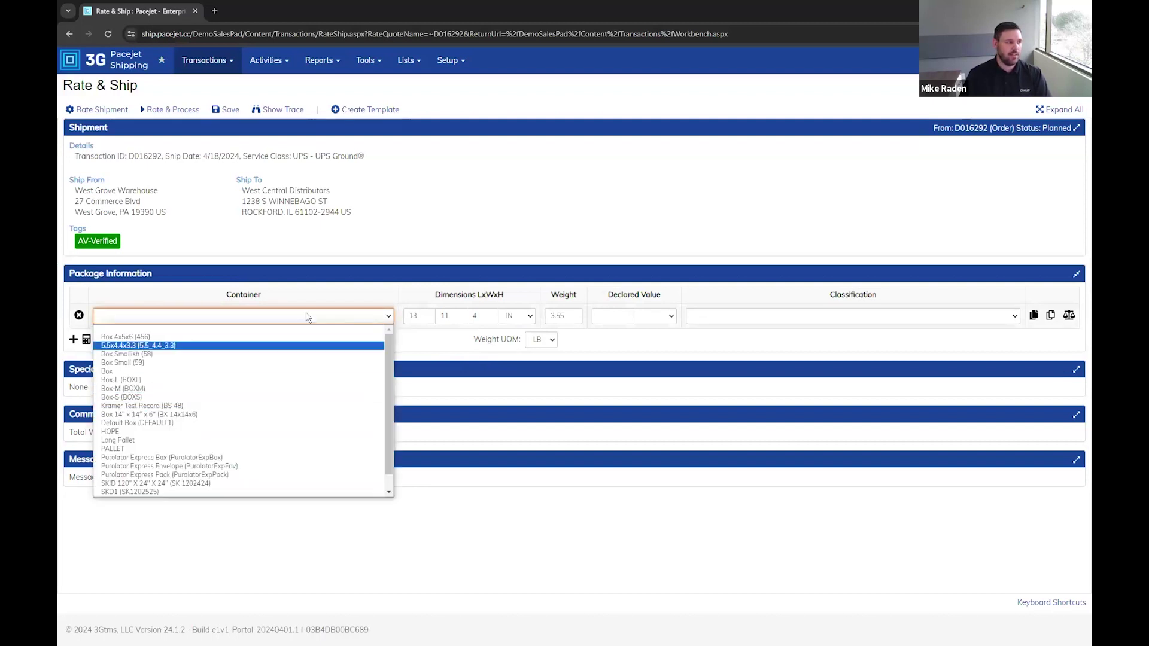
click(339, 313)
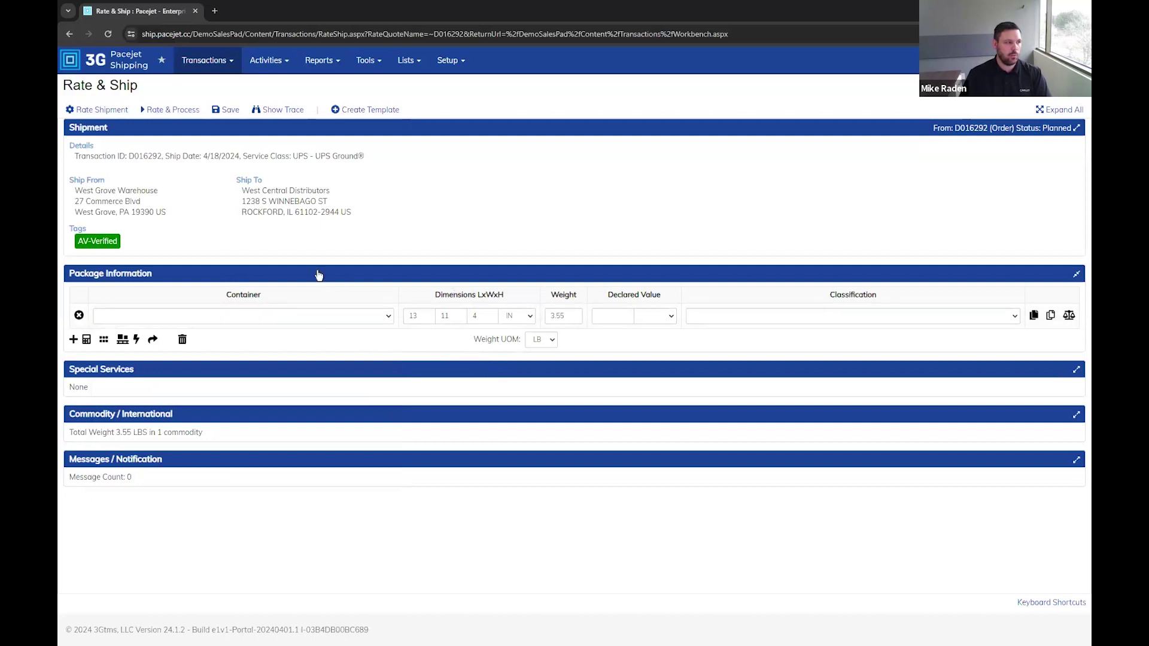
- Rate the shipment with its preset service, then clear the carrier service and rate it again across all carriers
click(97, 110)
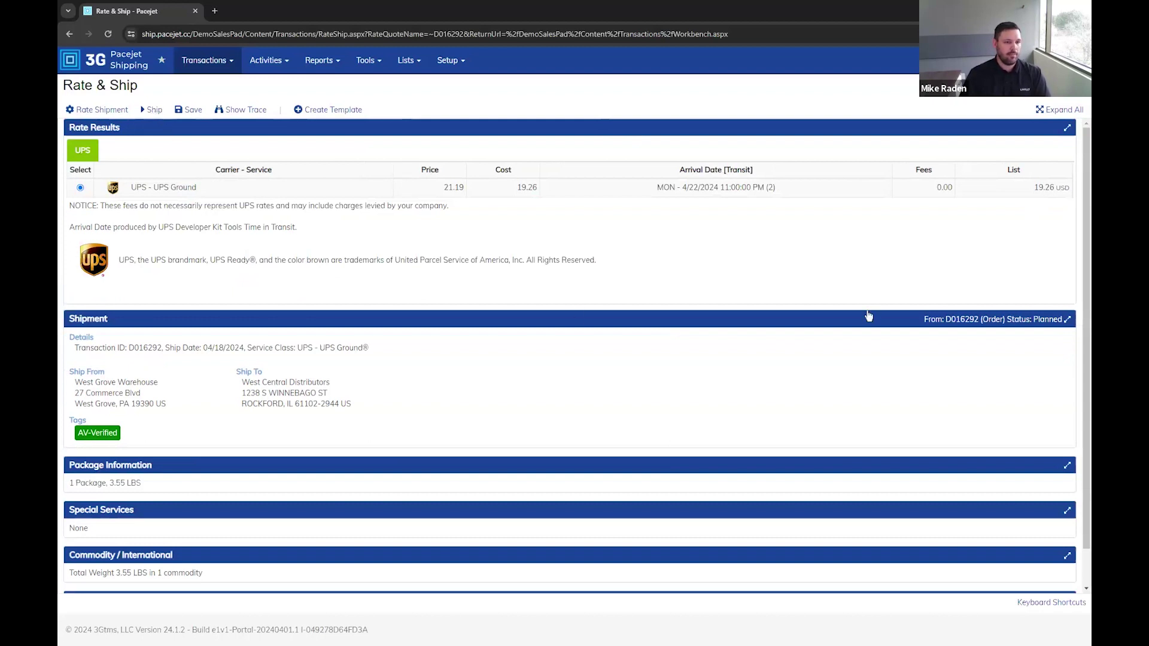
click(1068, 320)
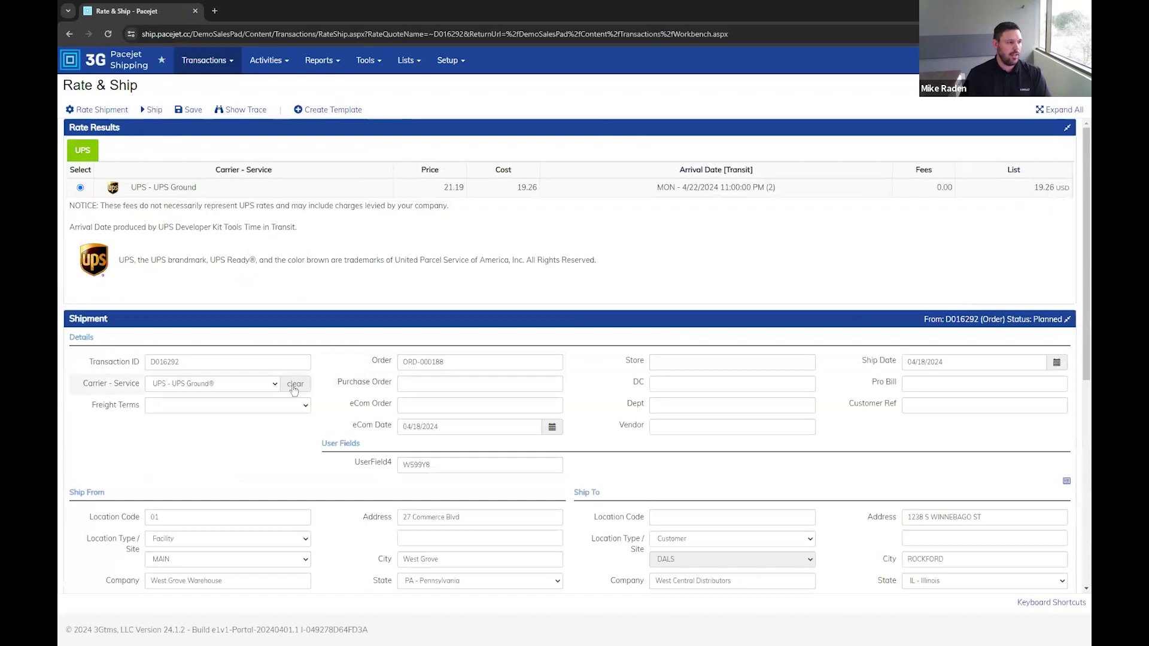
click(296, 386)
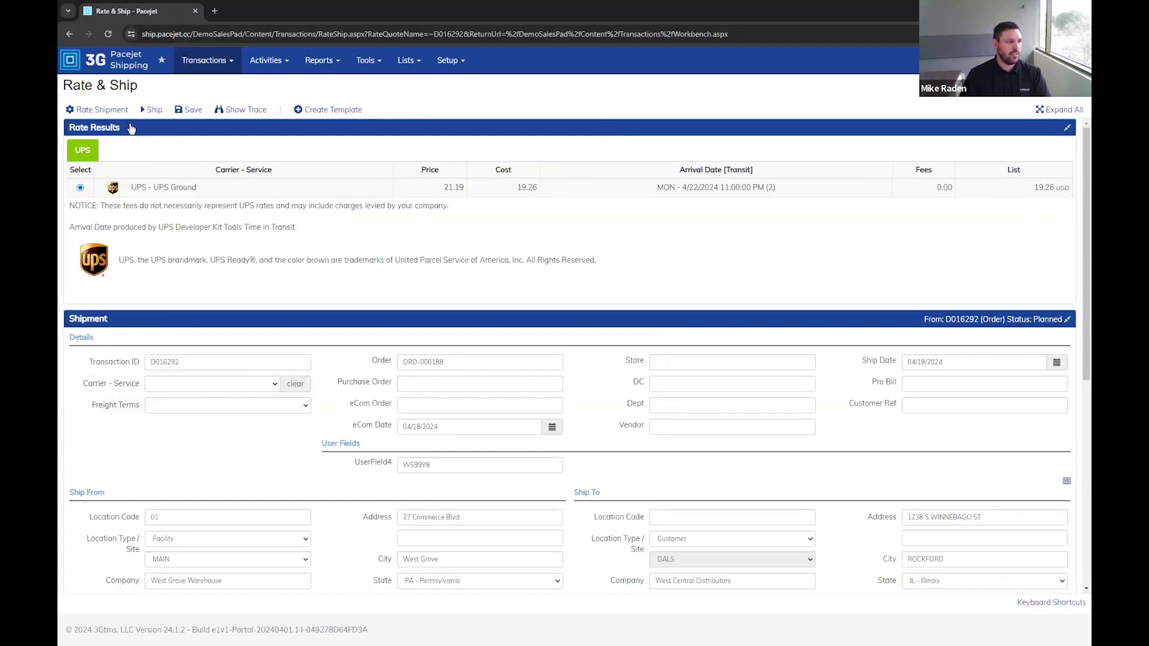
click(95, 110)
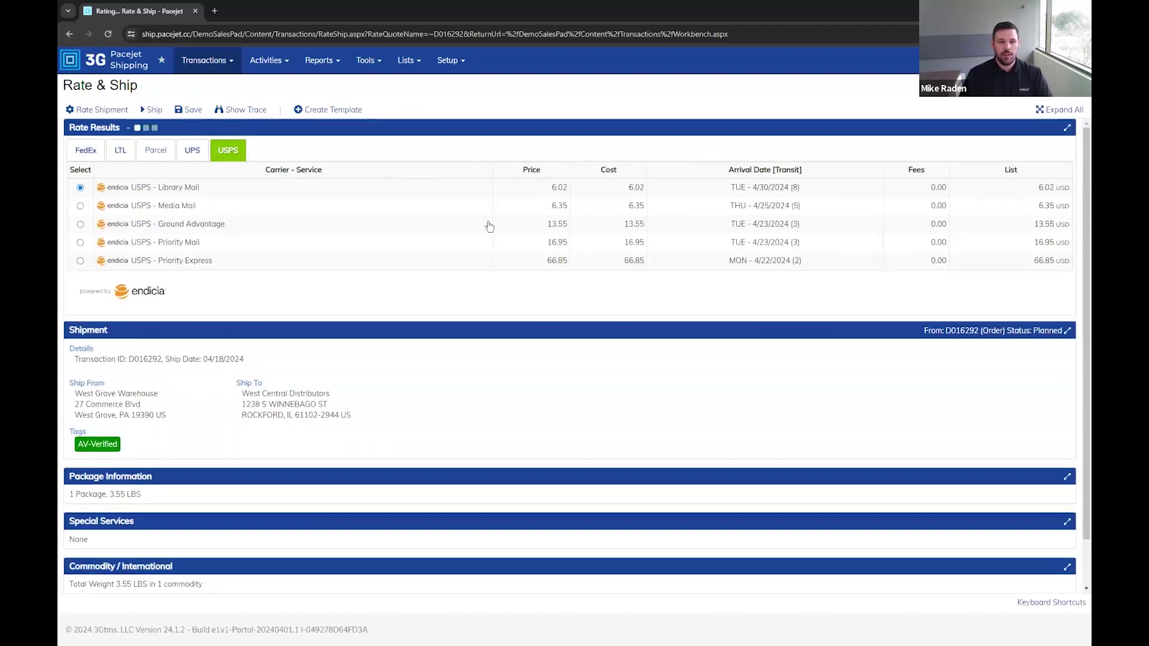
- Compare the LTL, USPS and UPS rates, select UPS Ground and ship the order
click(121, 153)
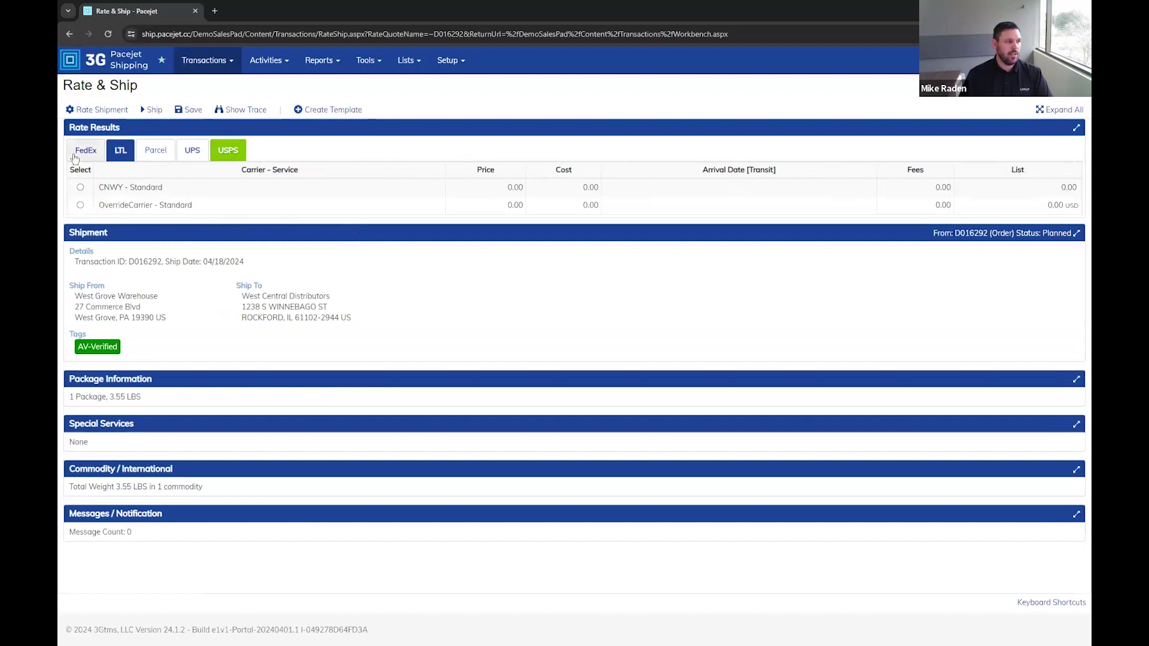
click(225, 160)
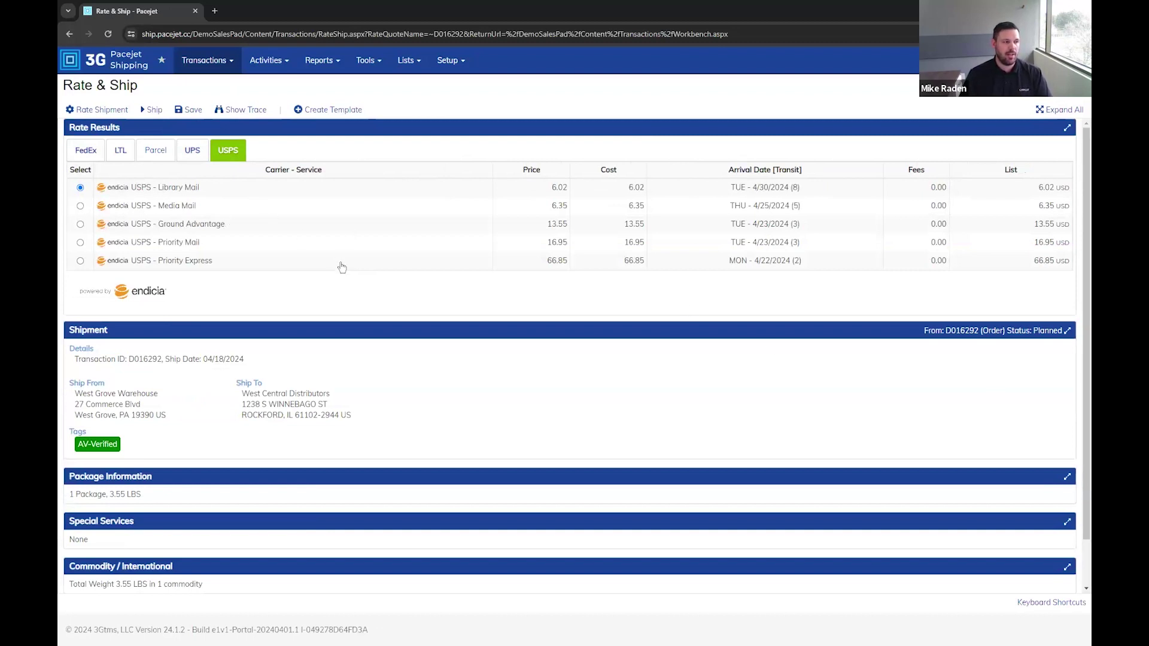
click(193, 150)
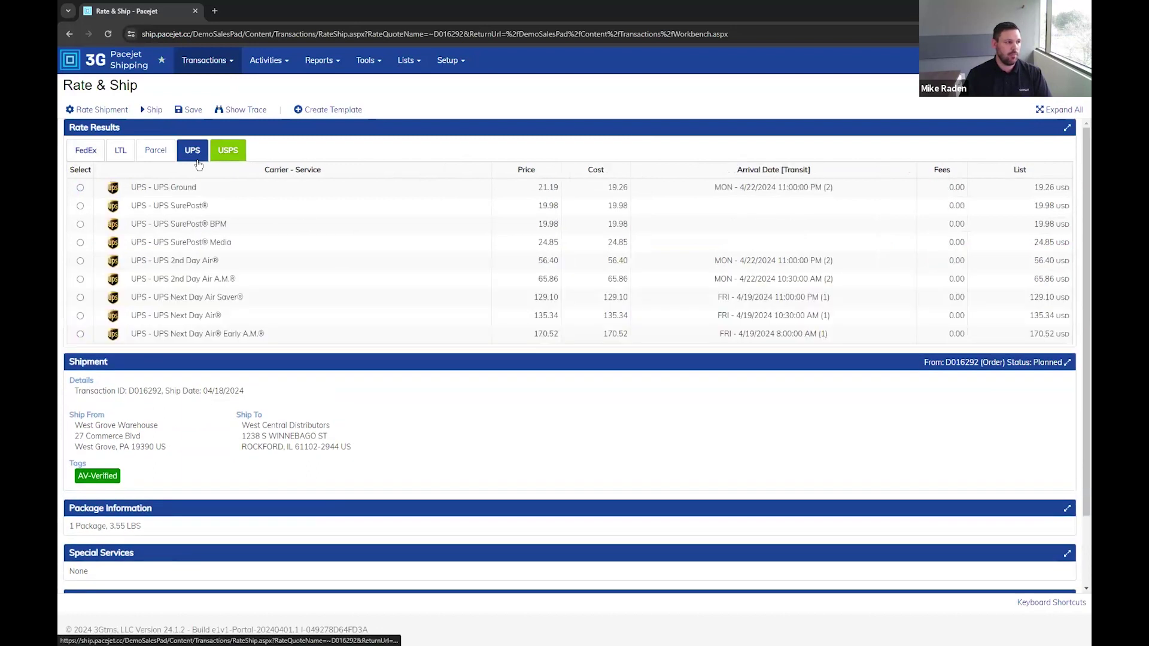
click(80, 187)
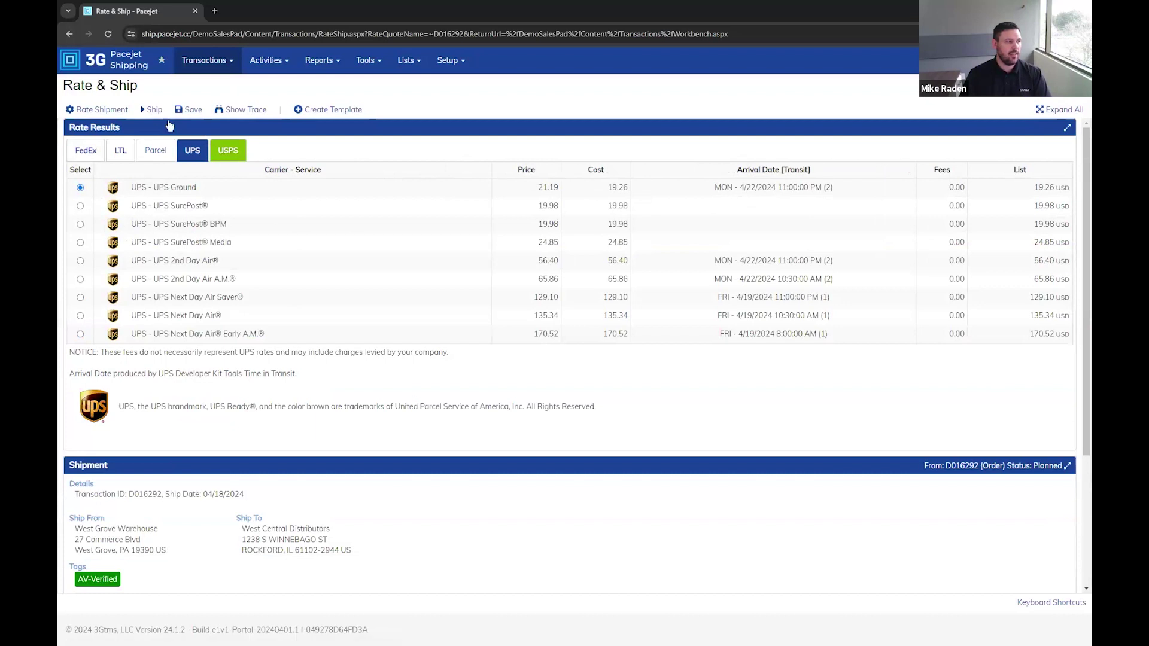
click(154, 111)
click(151, 112)
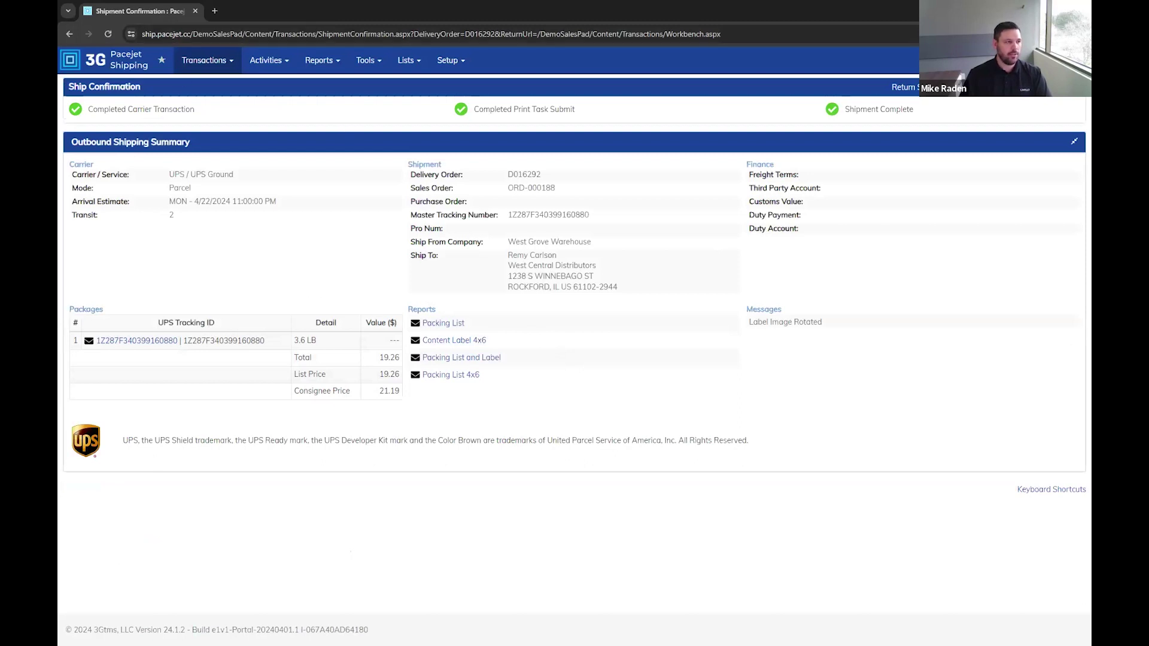
- Switch back to SalesPad, close the order and open the Pacejet automation from the Automation Lookup
key(alt+Tab)
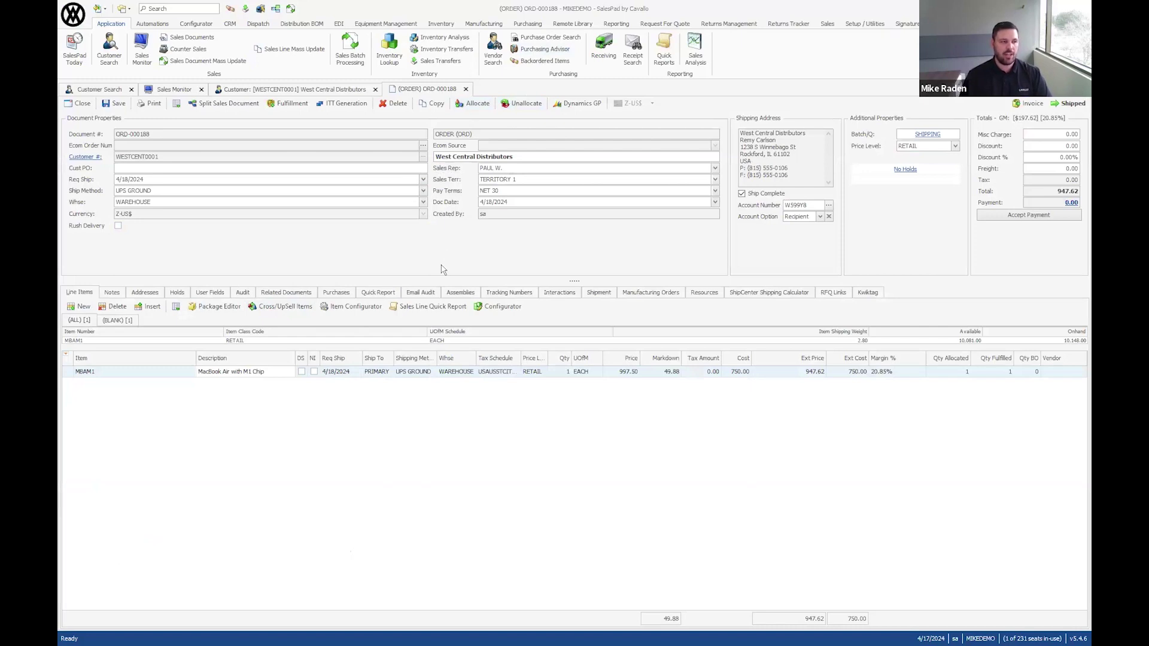
click(466, 89)
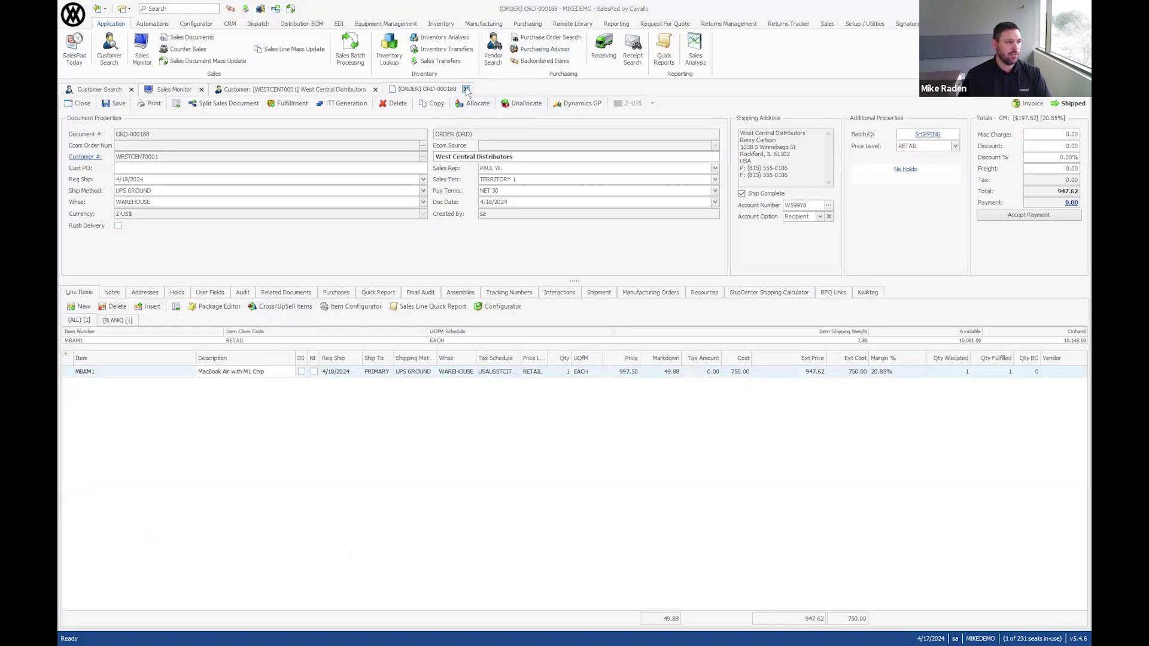
click(163, 25)
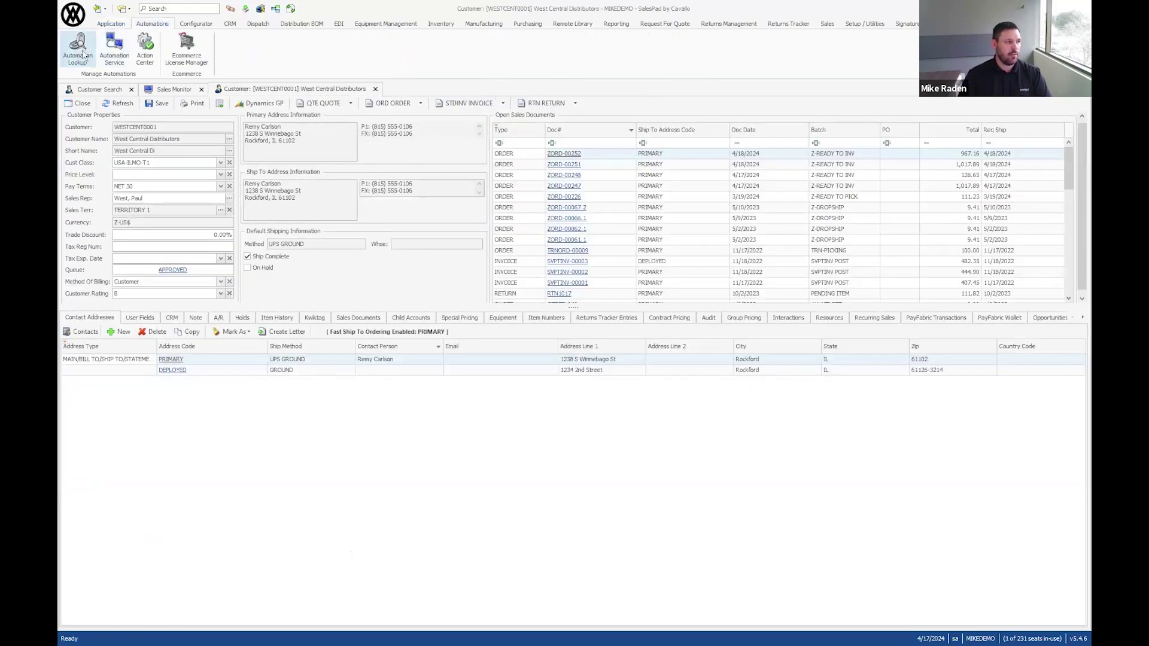
click(73, 55)
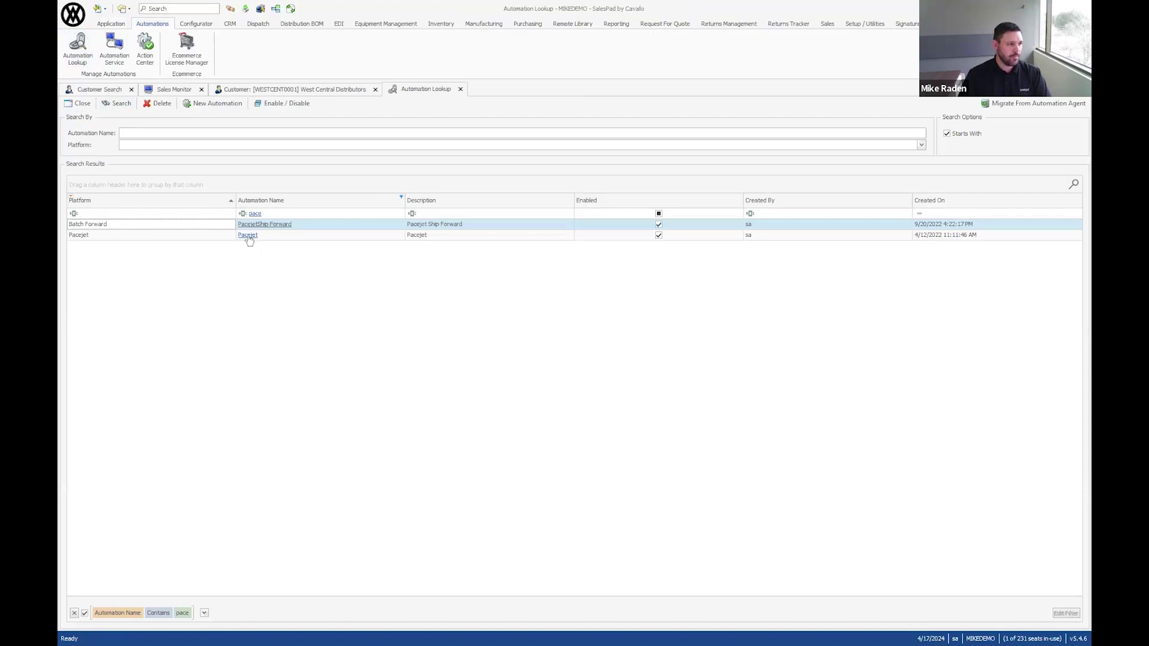
click(247, 235)
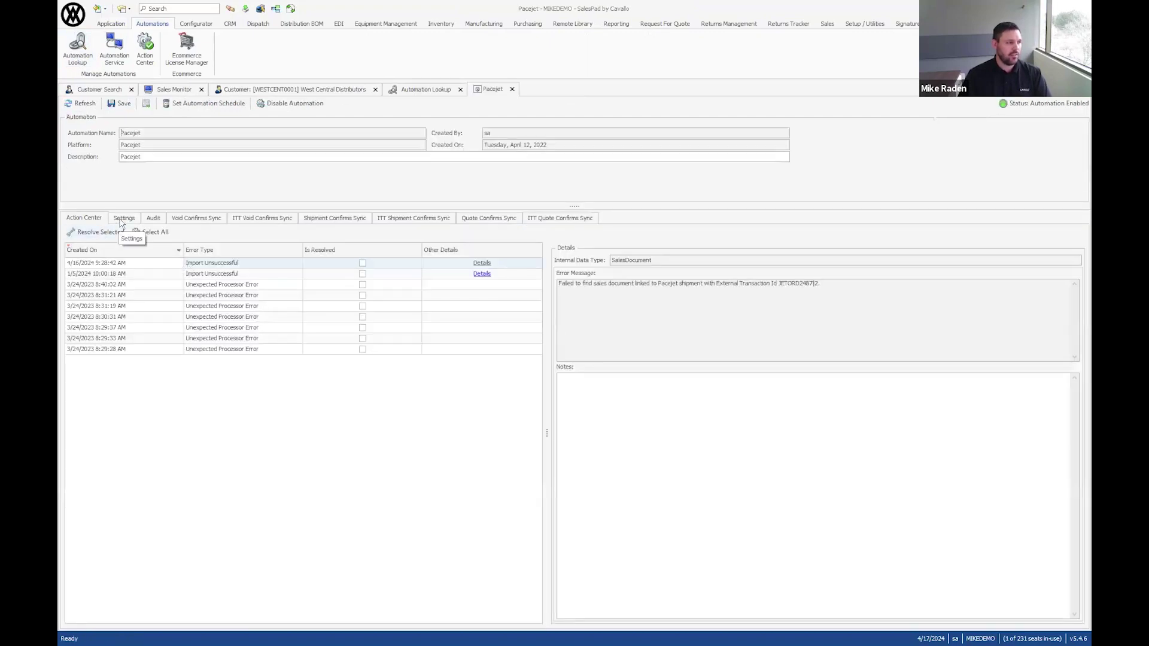
- View the automation's schedule editor without changes, run the Shipment Confirms Sync manually, dismiss its summary and close the Pacejet automation
click(194, 220)
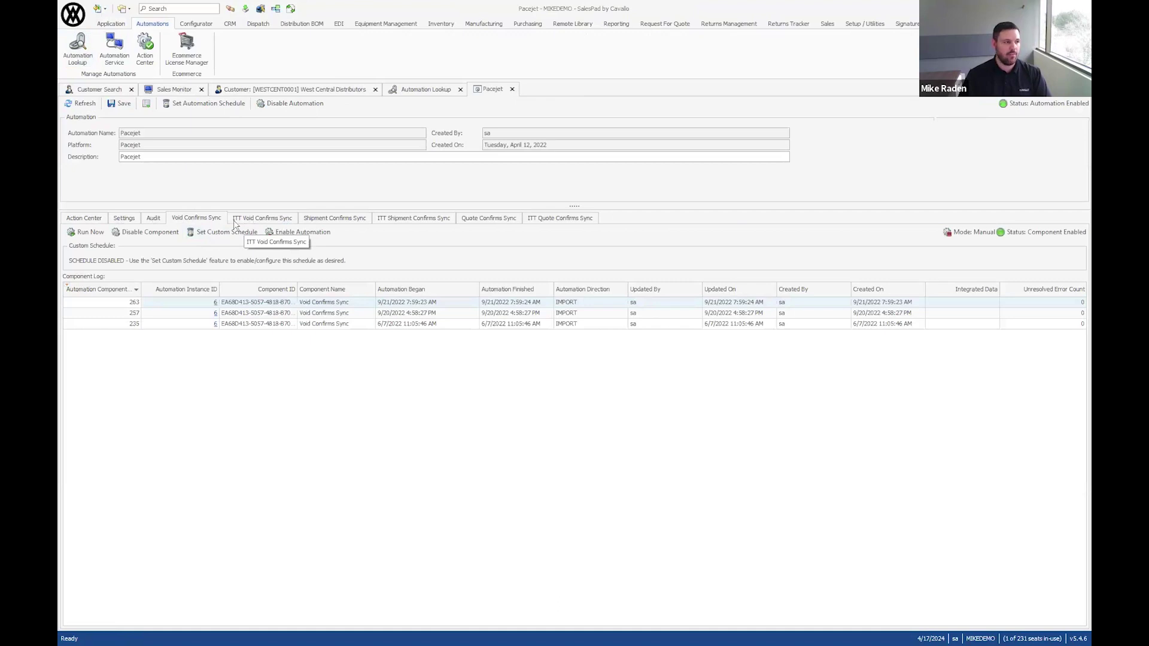
click(334, 222)
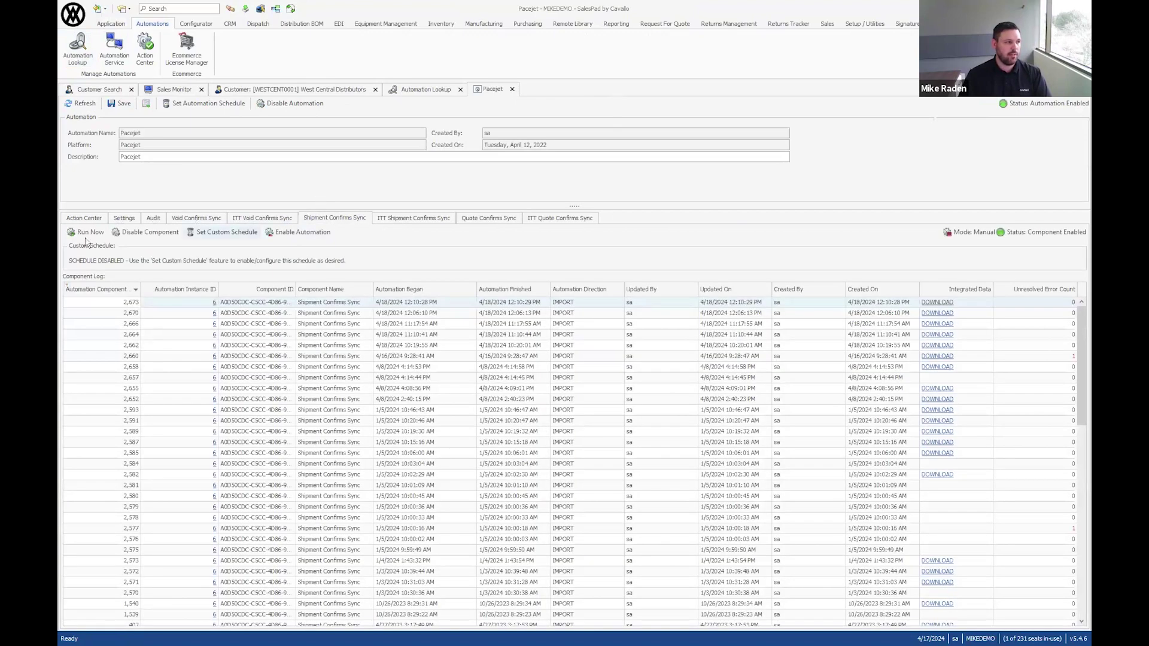
click(190, 108)
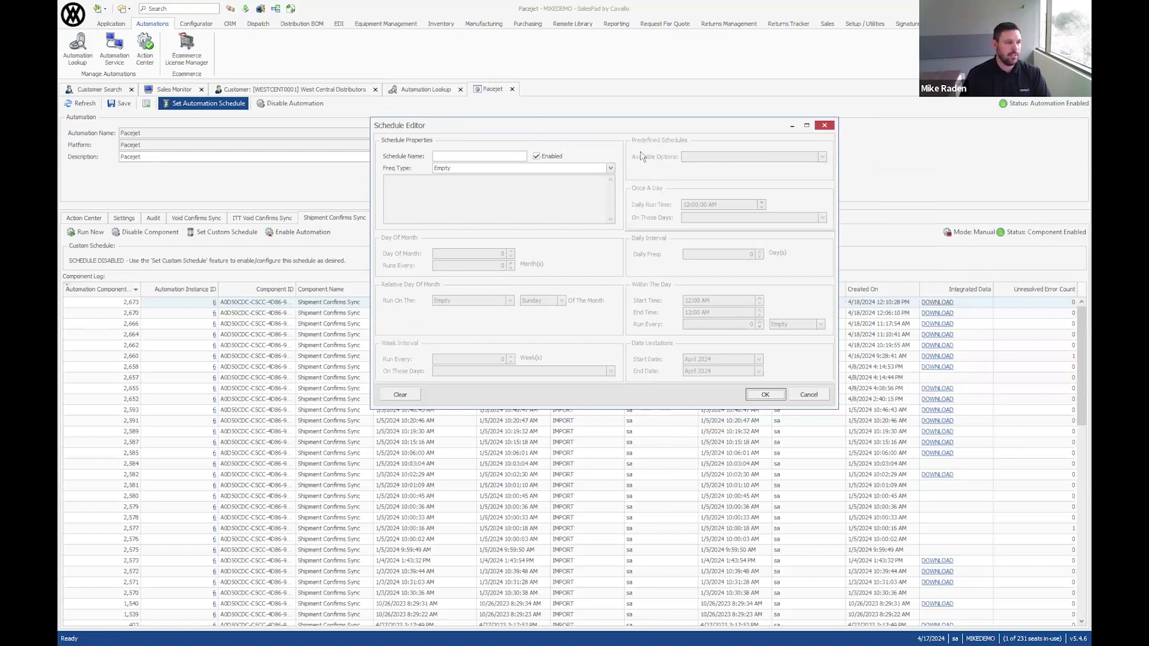
click(808, 396)
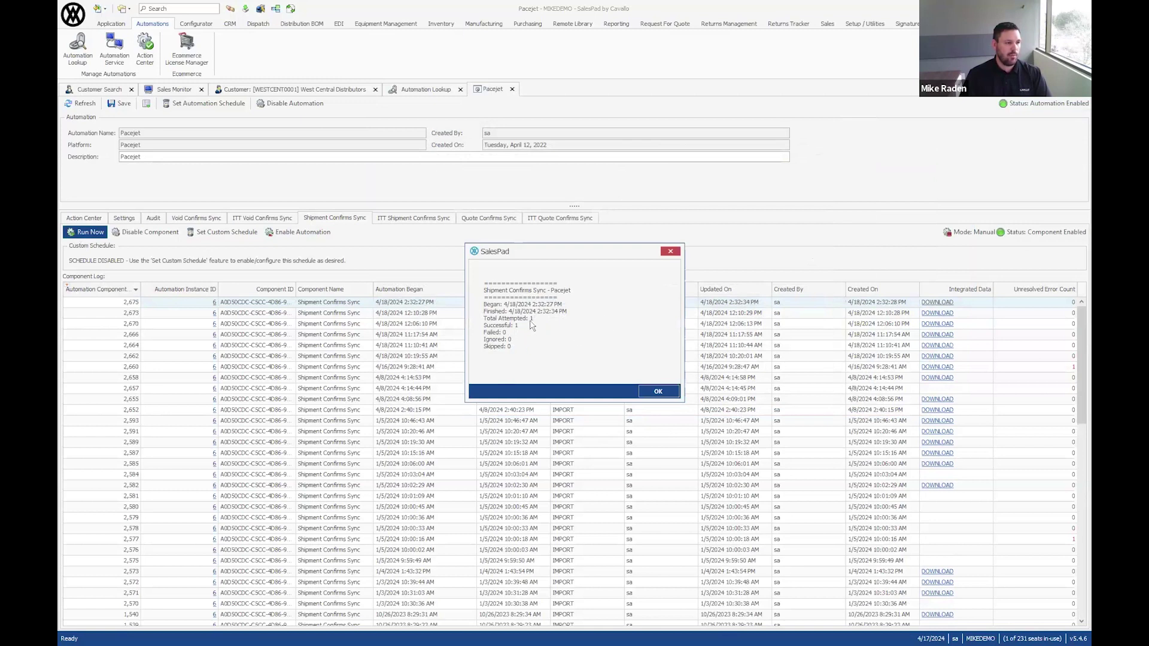
click(658, 391)
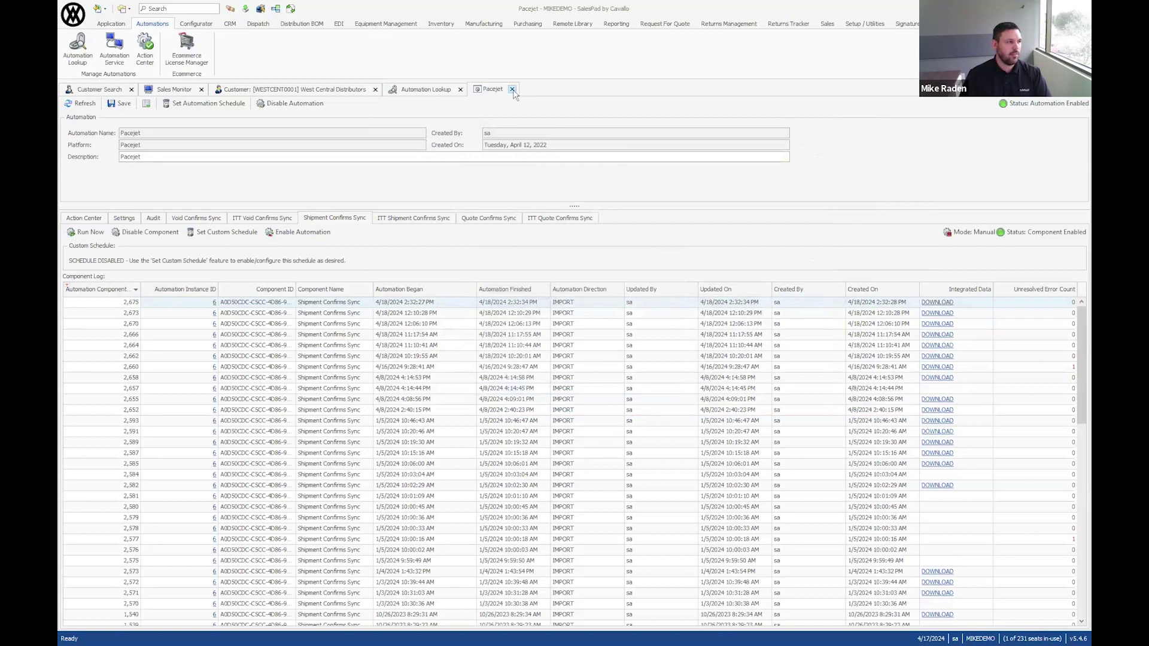
click(512, 89)
- Reopen the shipped West Central Distributors order from the Sales Monitor's ORD orders and check its tracking, freight and shipment details
click(173, 90)
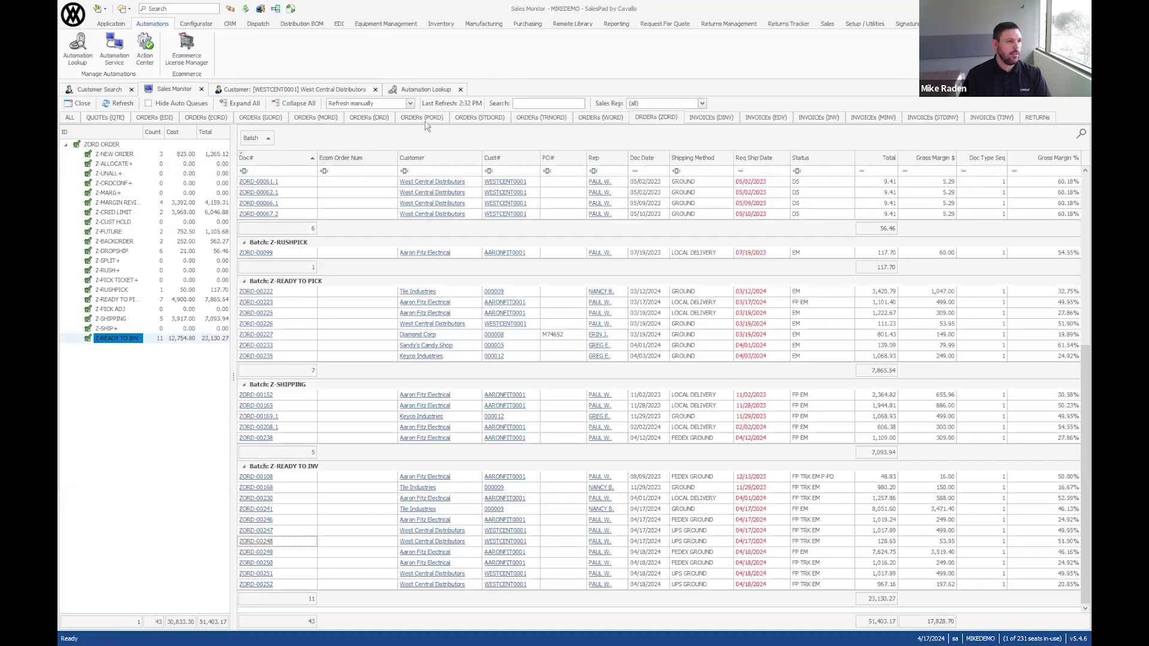
click(366, 118)
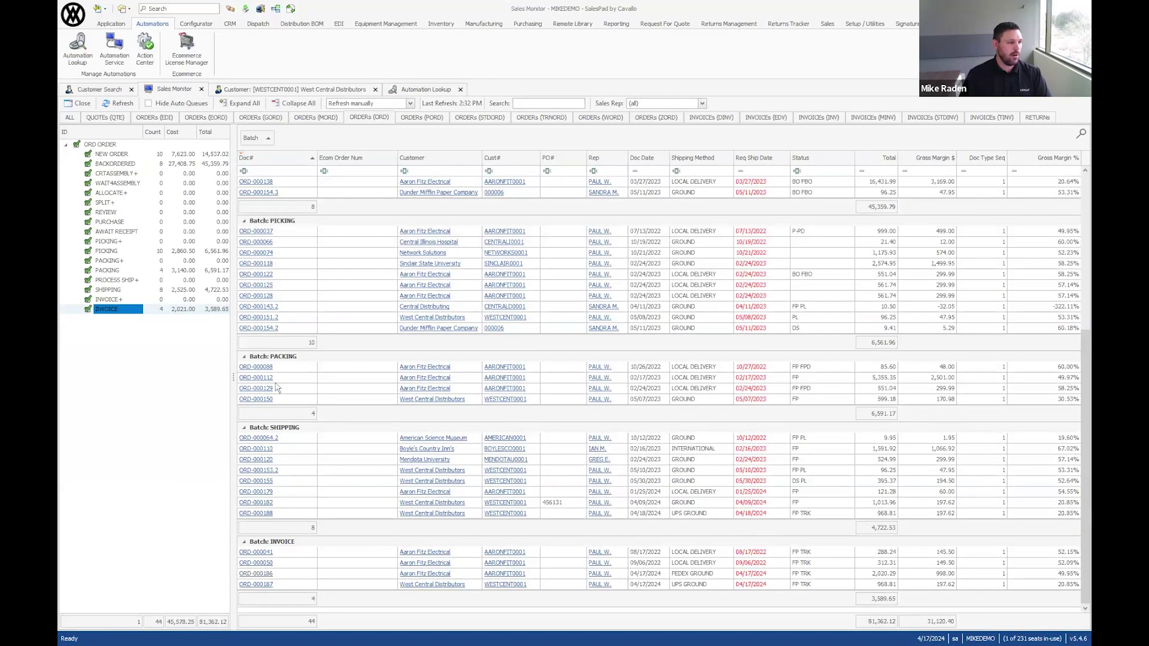
click(260, 515)
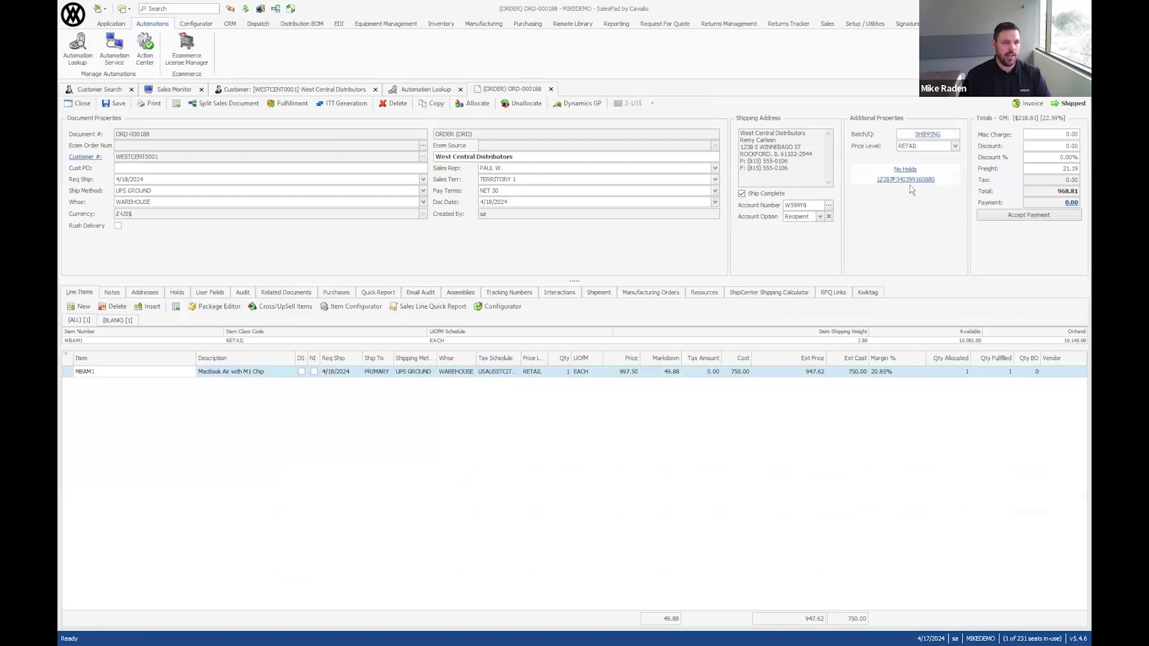
click(600, 293)
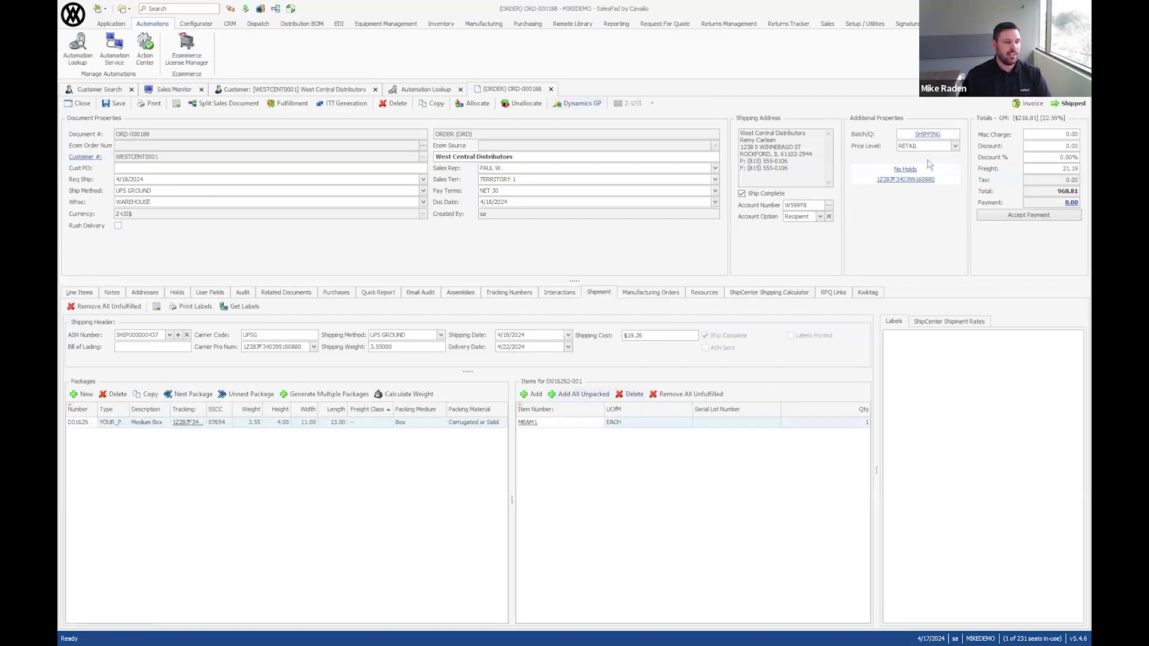
click(76, 292)
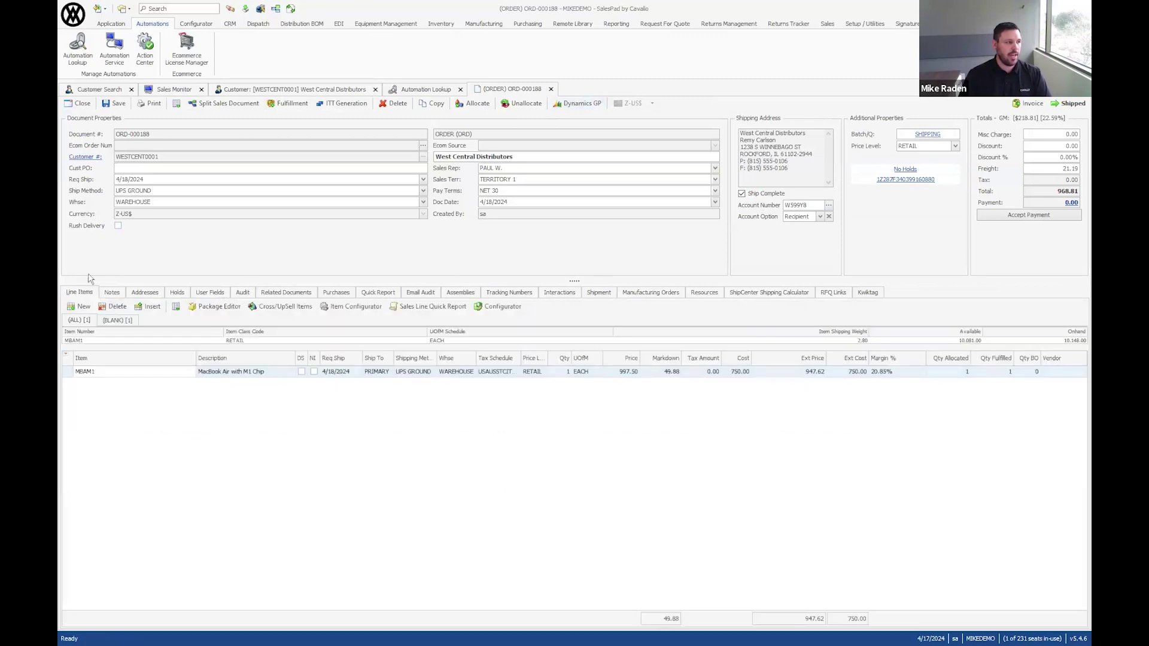
- Open the PacejetShip Forward automation from the Automation Lookup and close the shipped West Central Distributors order
click(422, 89)
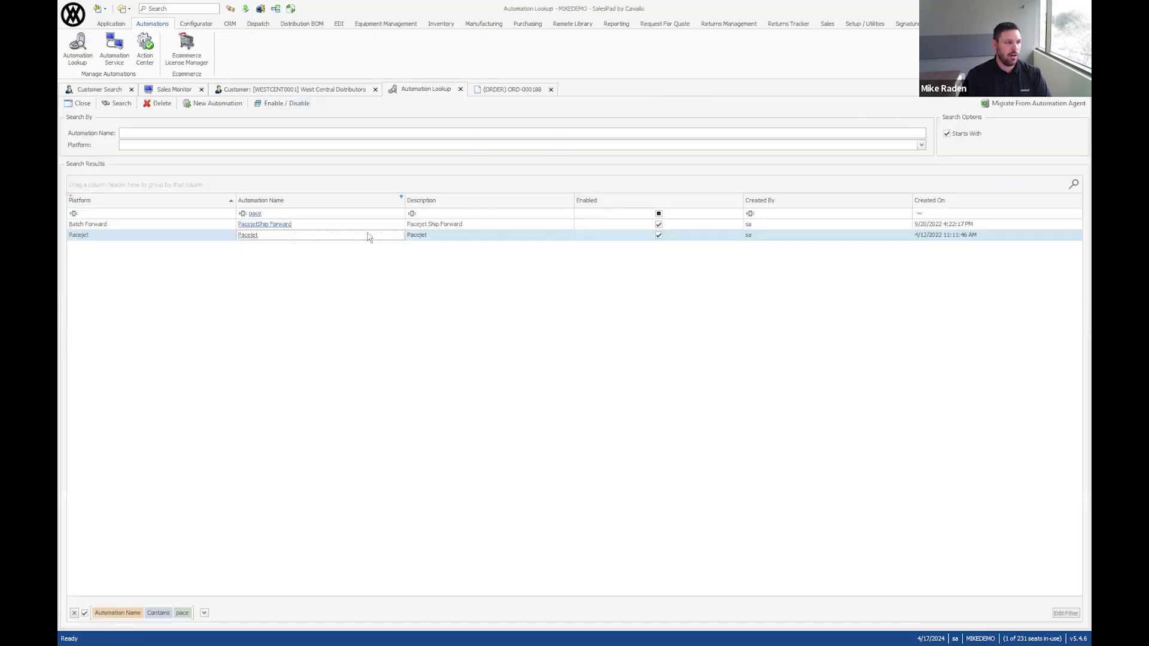
click(263, 225)
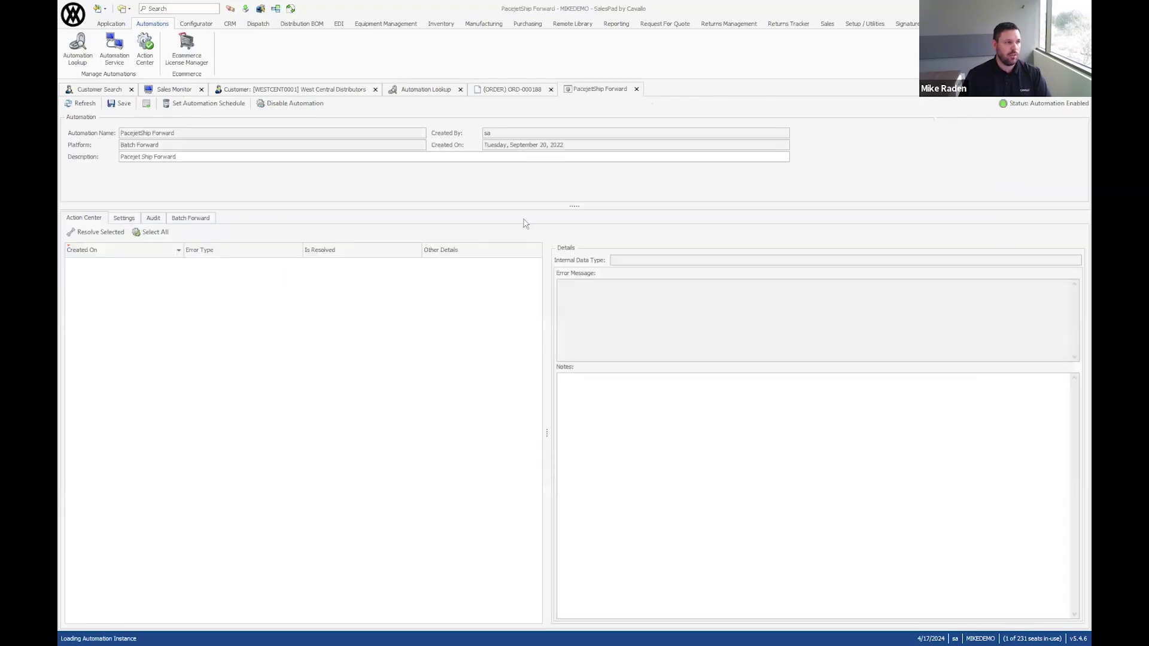
click(512, 90)
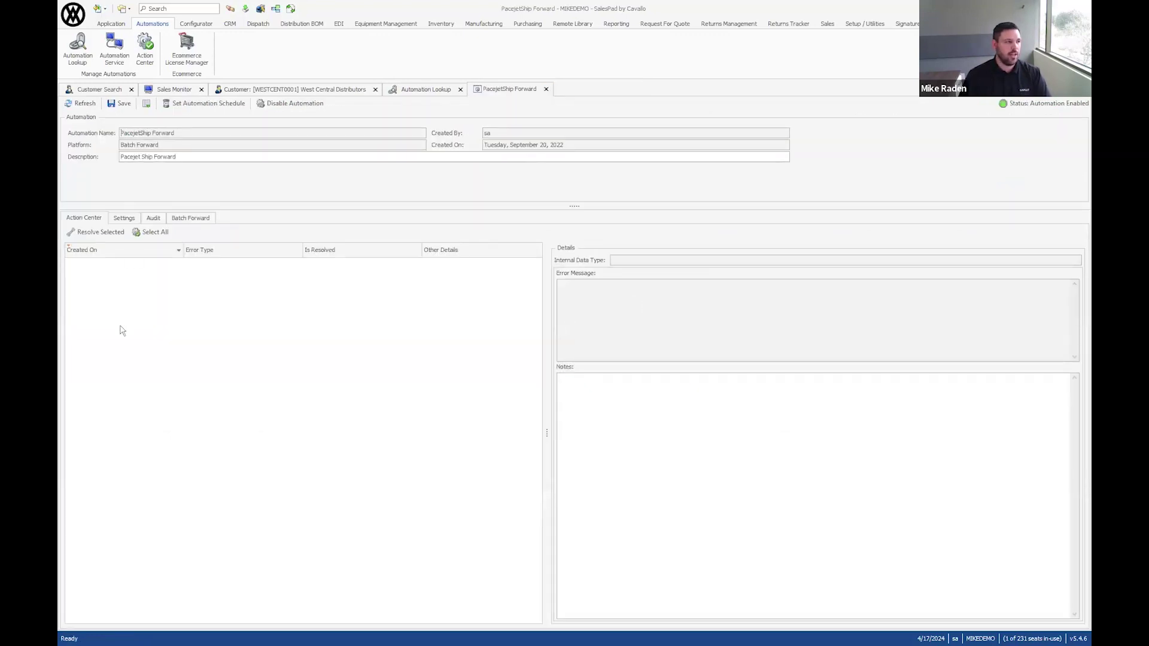
- Run the PacejetShip Forward automation's Batch Forward task manually, dismiss its summary and refresh the Sales Monitor
click(183, 221)
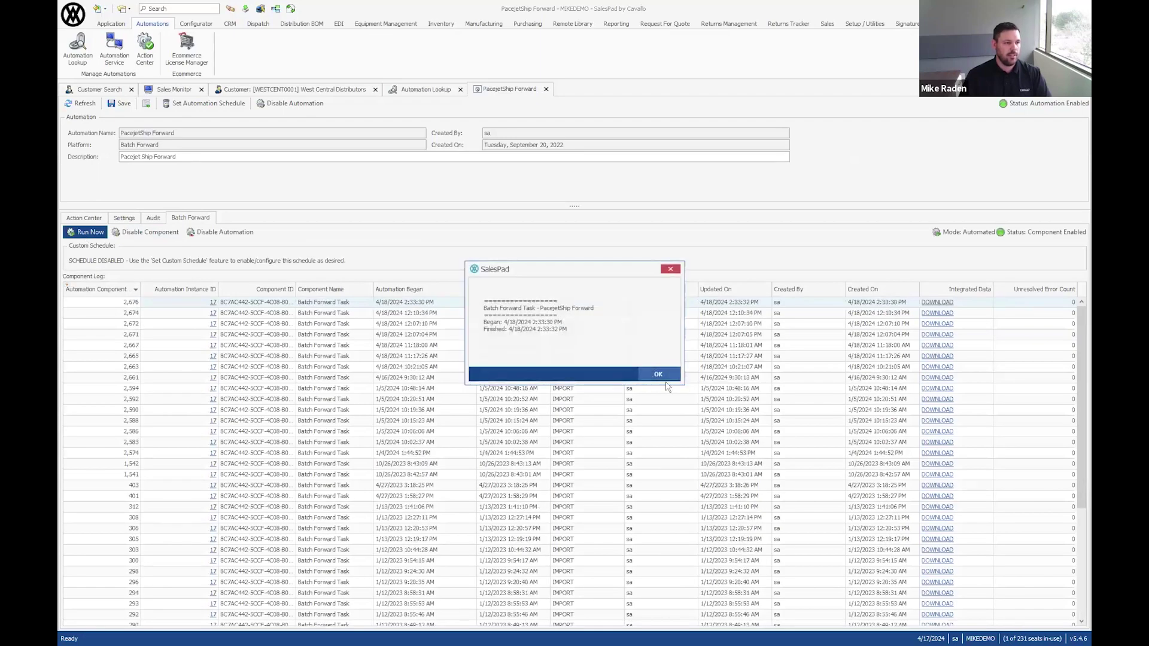
click(661, 376)
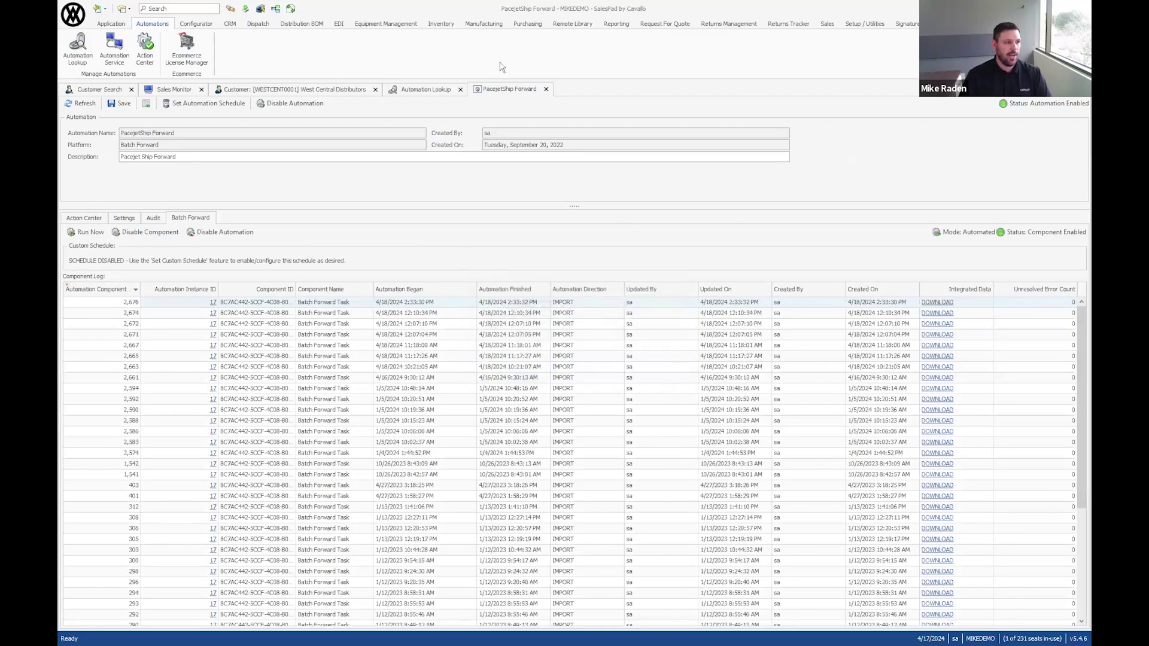
click(174, 90)
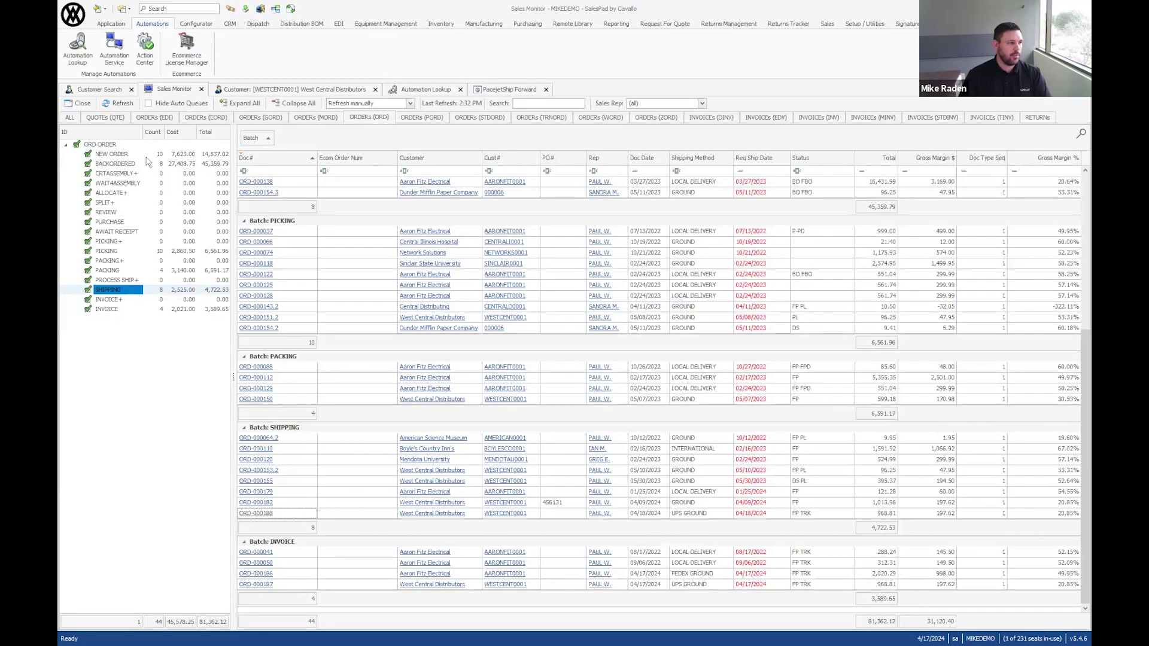
click(119, 104)
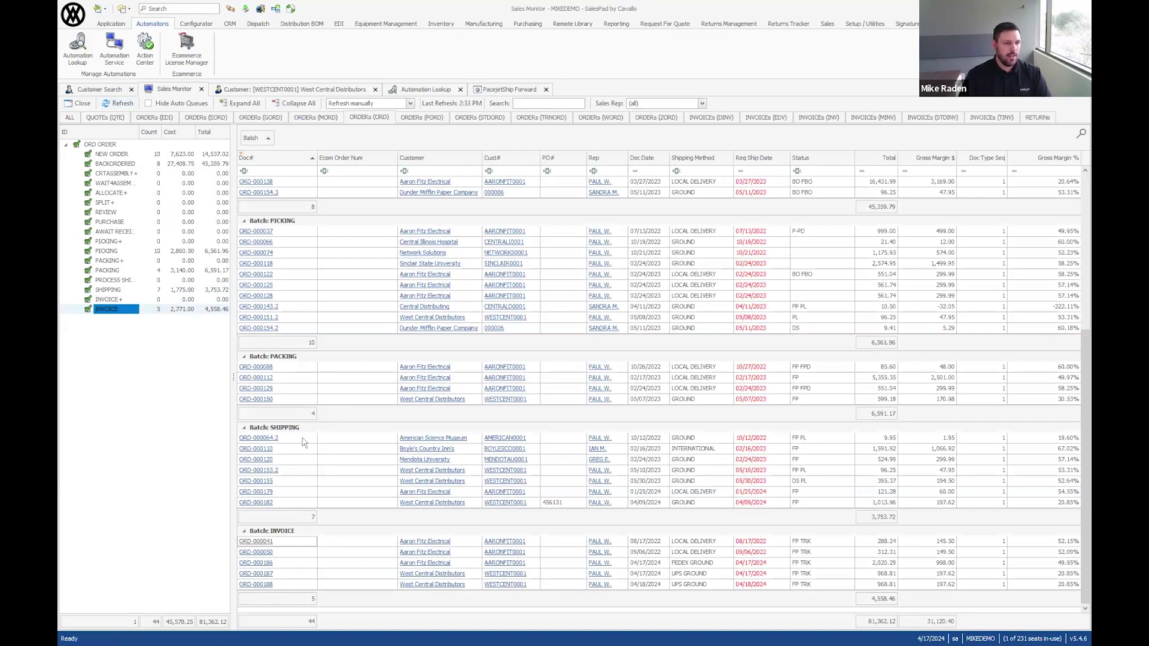
- Open the West Central Distributors order dated 04/09/2024 from the SHIPPING batch, try to forward it as Shipped and dismiss the resulting message
click(262, 504)
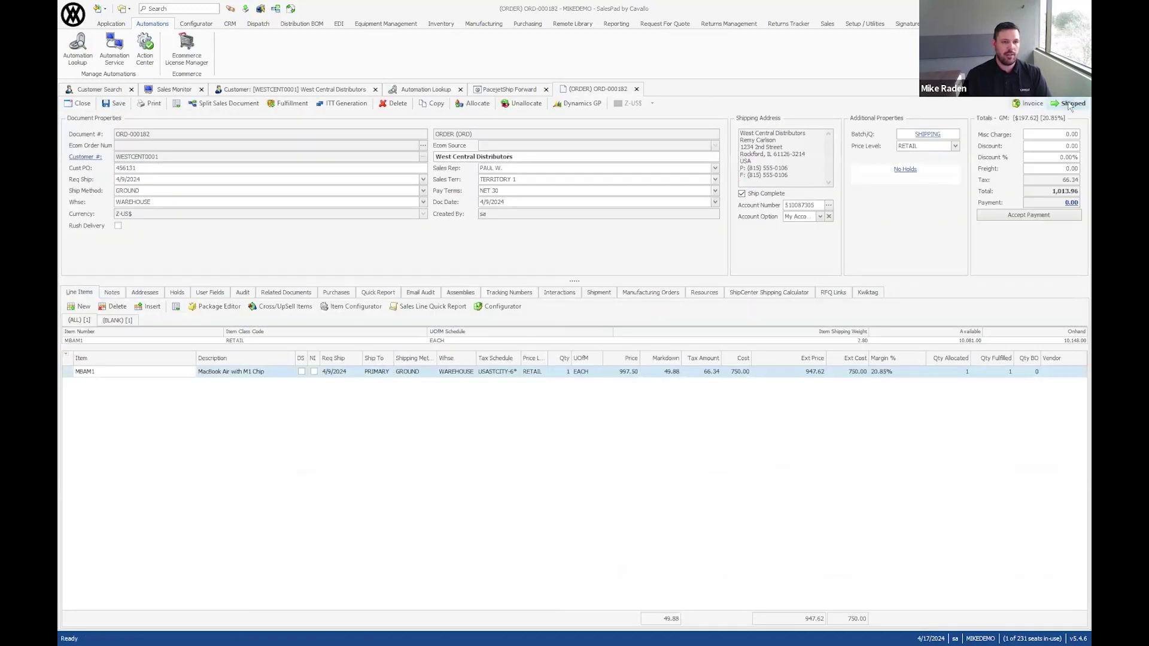
click(1070, 106)
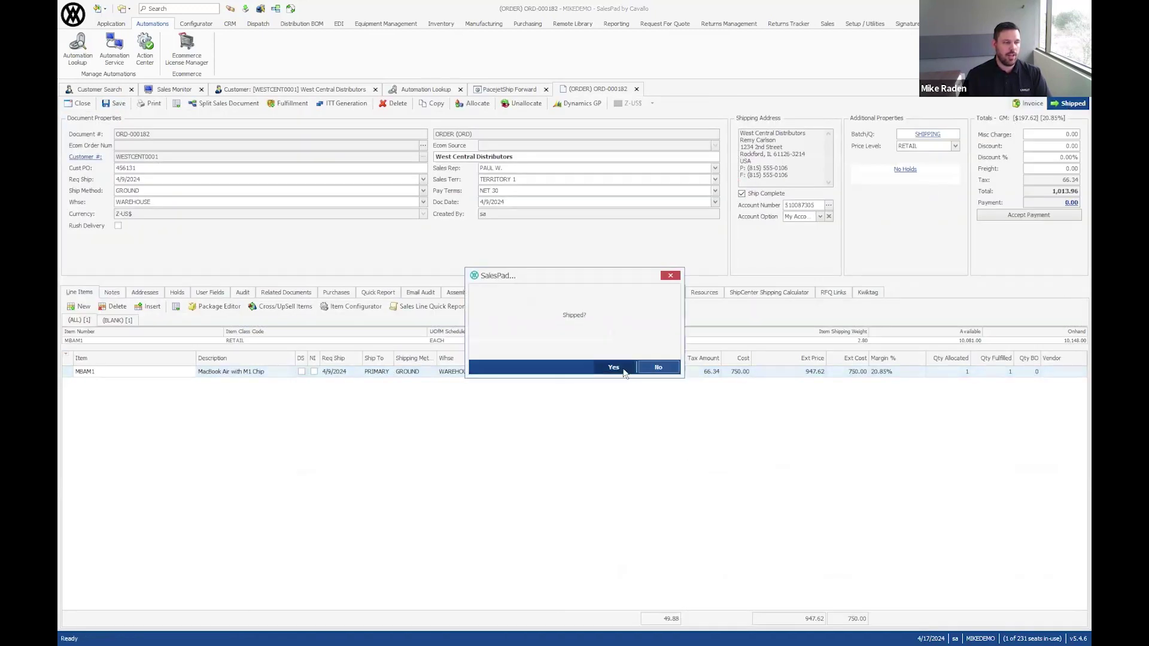
click(616, 367)
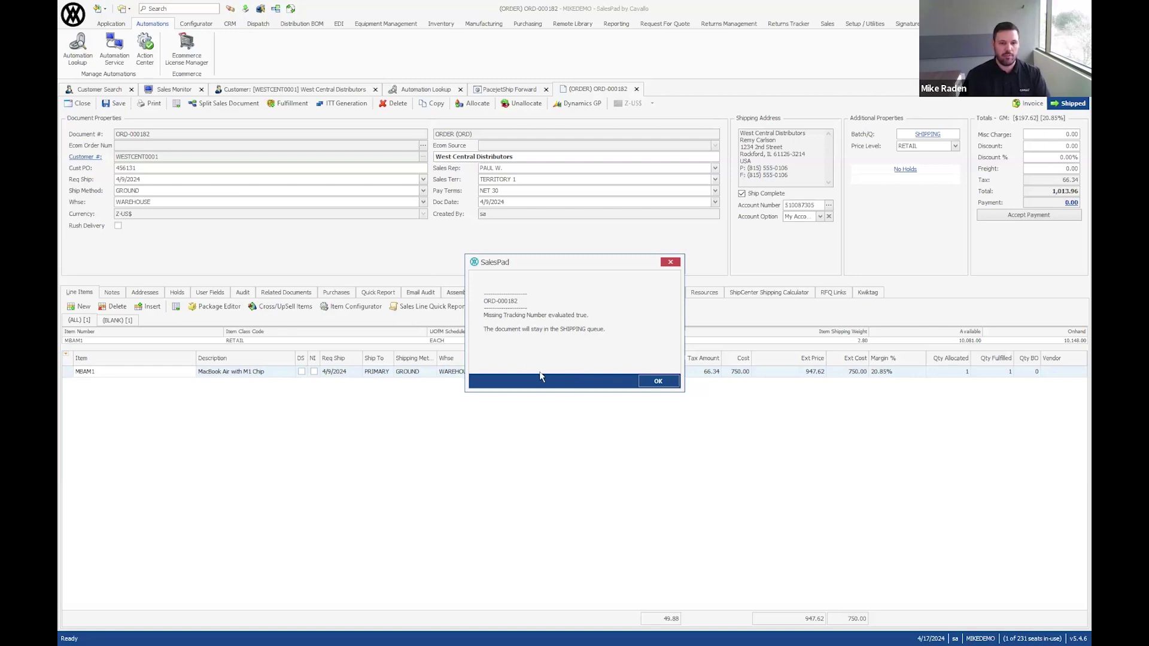
click(655, 381)
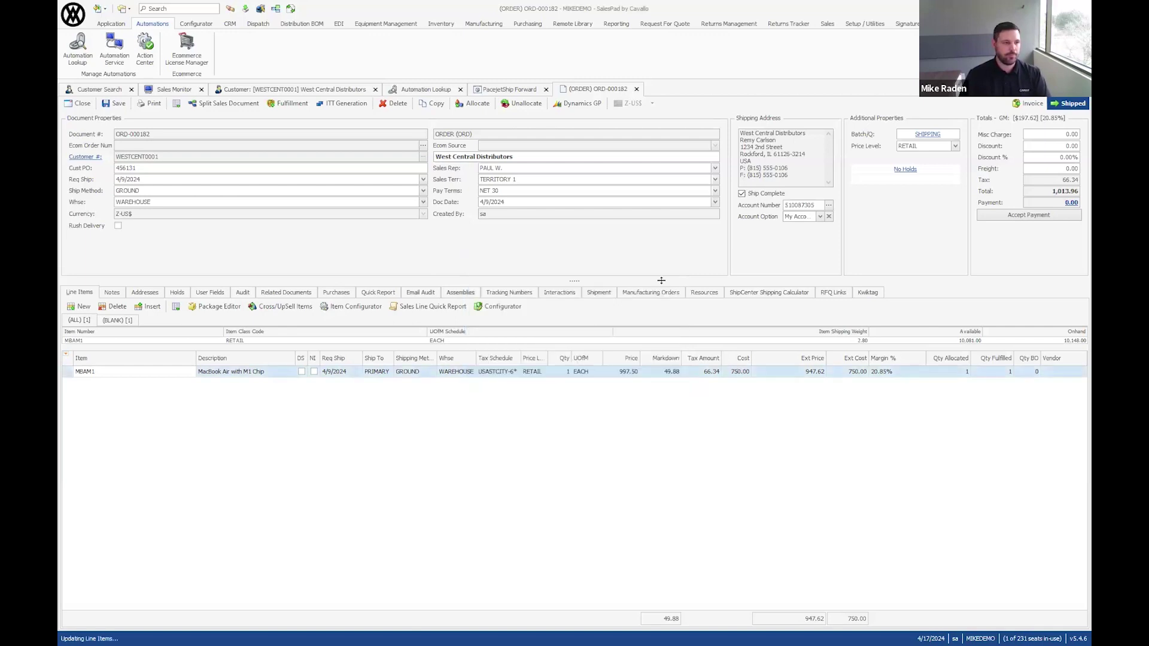